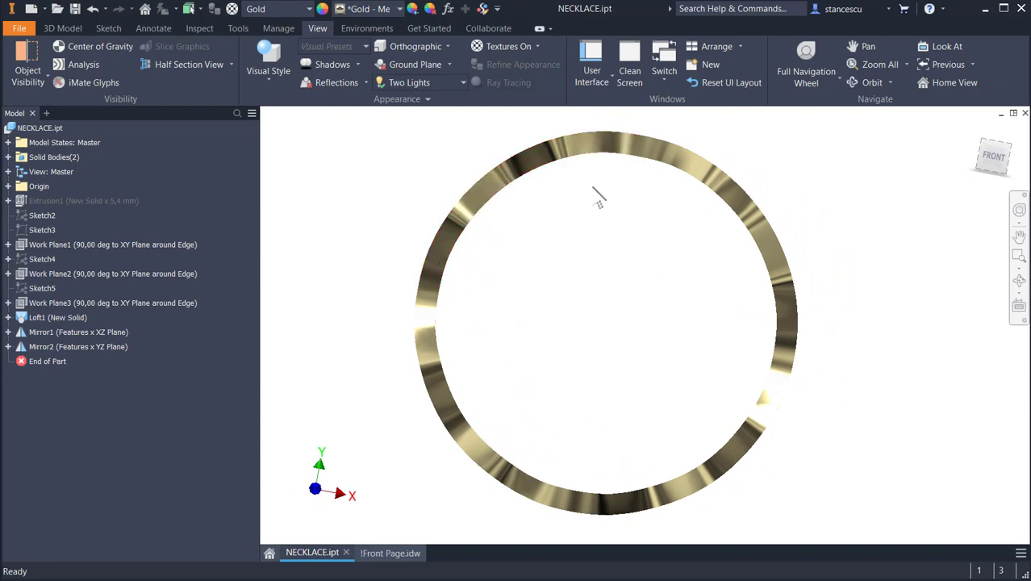
Examine the finished necklace model, then study the dimensioned front view, section A-A and 3D view in !Front Page.idw.
{"action": "key", "text": "F6"}
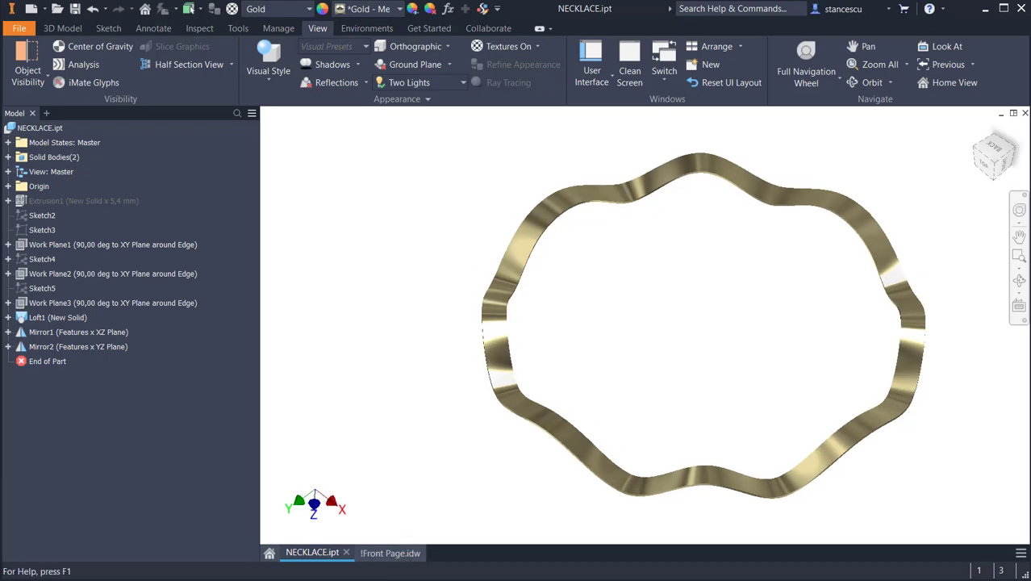
{"action": "left_click", "coordinate": [387, 554]}
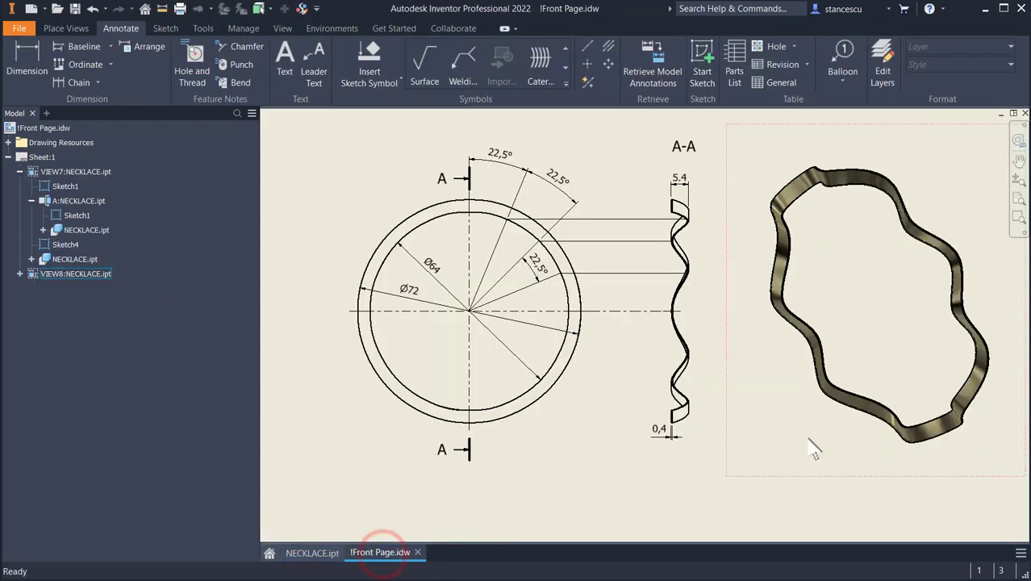
{"action": "scroll", "coordinate": [539, 274], "scroll_direction": "down", "scroll_amount": 6}
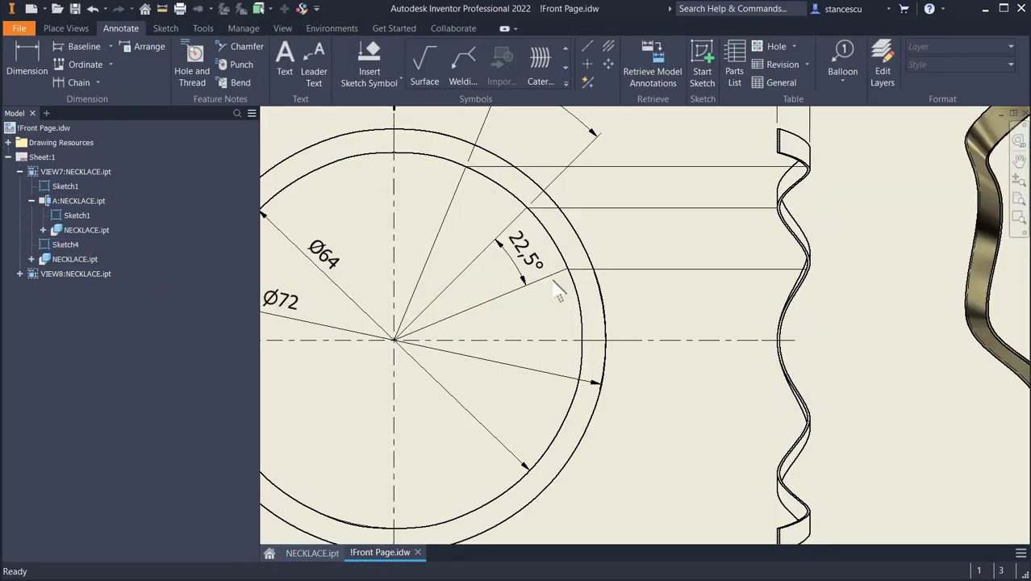
{"action": "scroll", "coordinate": [539, 273], "scroll_direction": "up", "scroll_amount": 5}
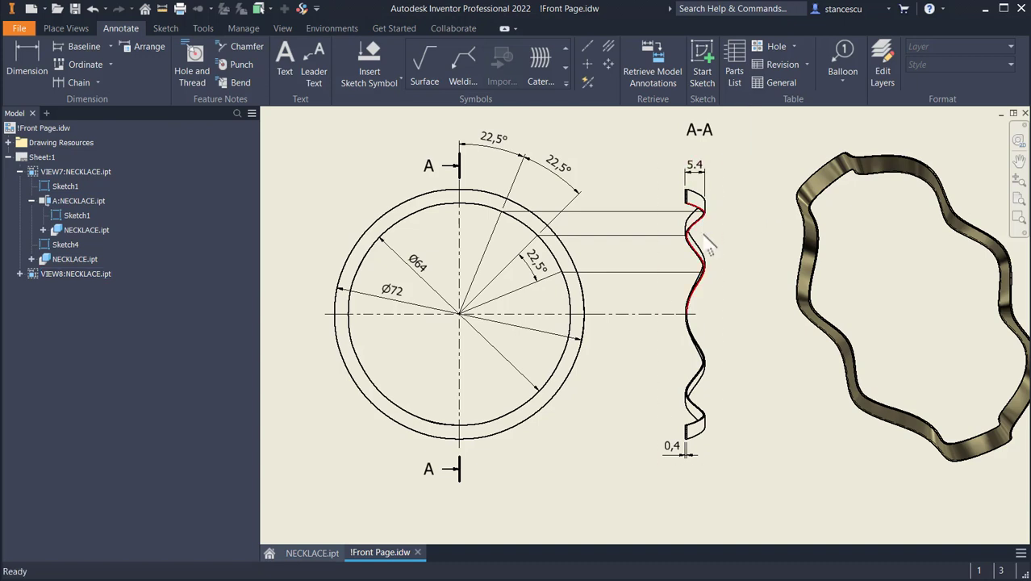
{"action": "left_click", "coordinate": [698, 172]}
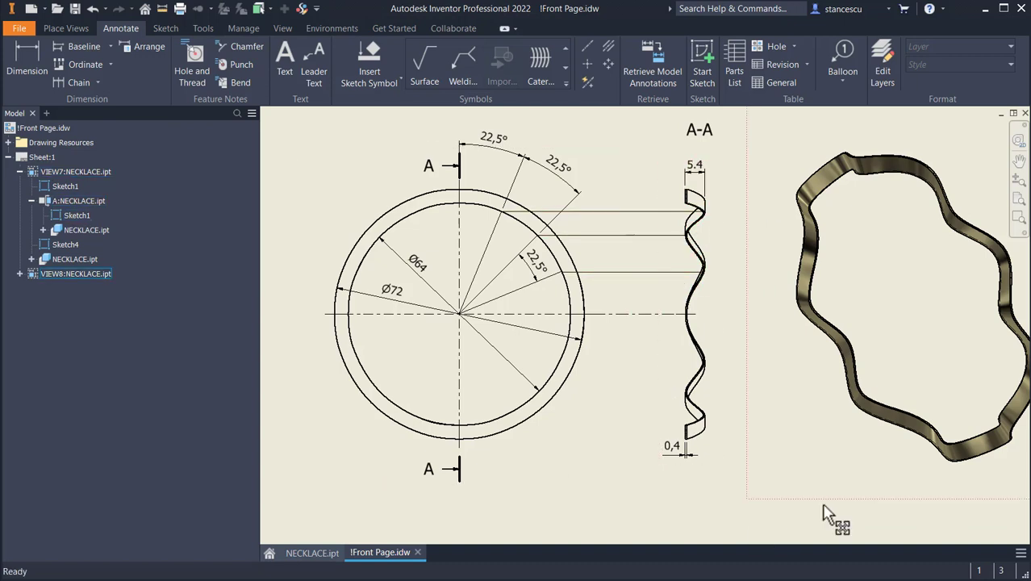
{"action": "left_click", "coordinate": [690, 520]}
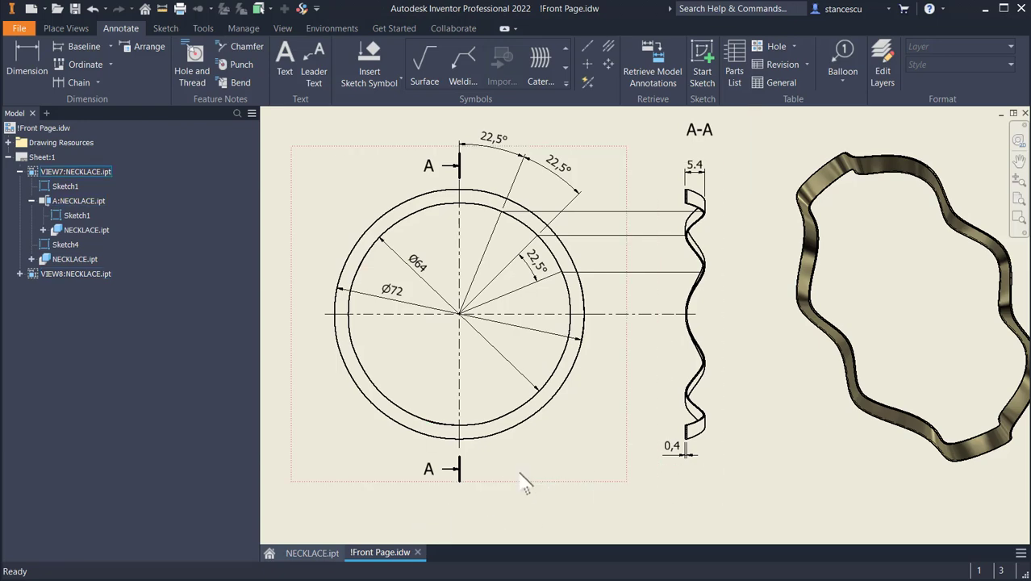
{"action": "key", "text": "Home"}
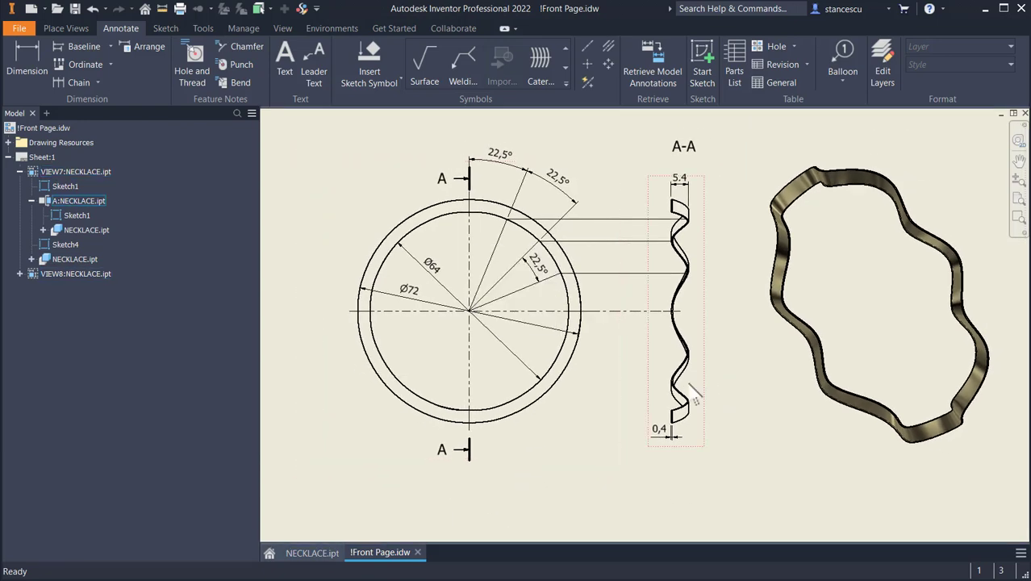
{"action": "left_click", "coordinate": [339, 133]}
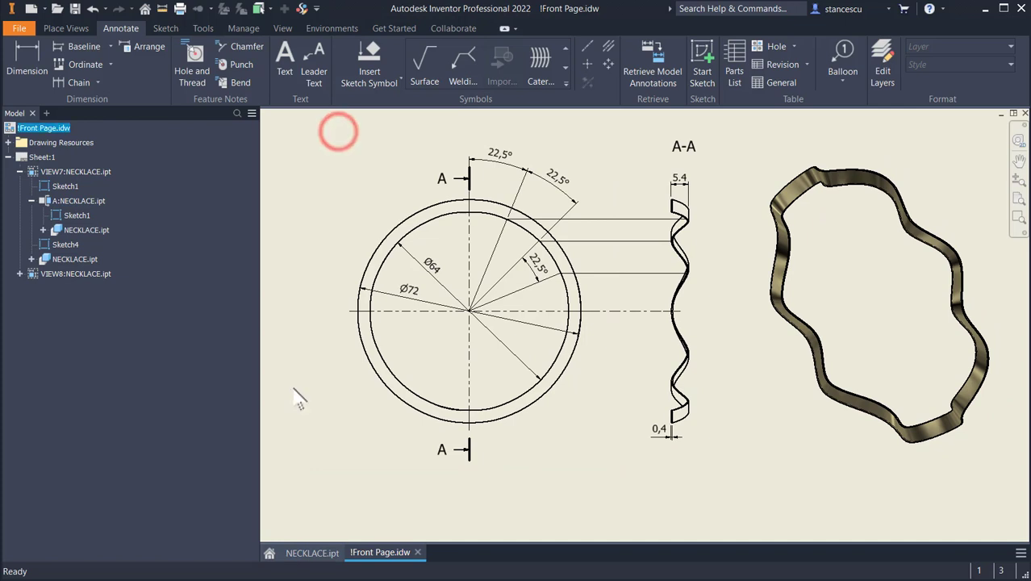
Update the physical properties of NECKLACE.ipt in its iProperties and copy the volume value with its unit.
{"action": "left_click", "coordinate": [313, 553]}
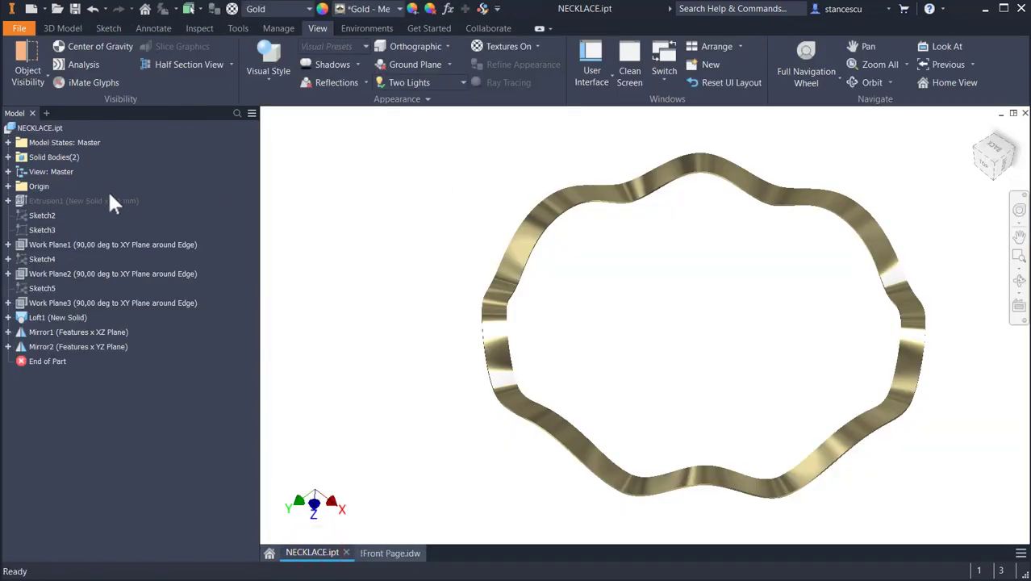
{"action": "right_click", "coordinate": [52, 128]}
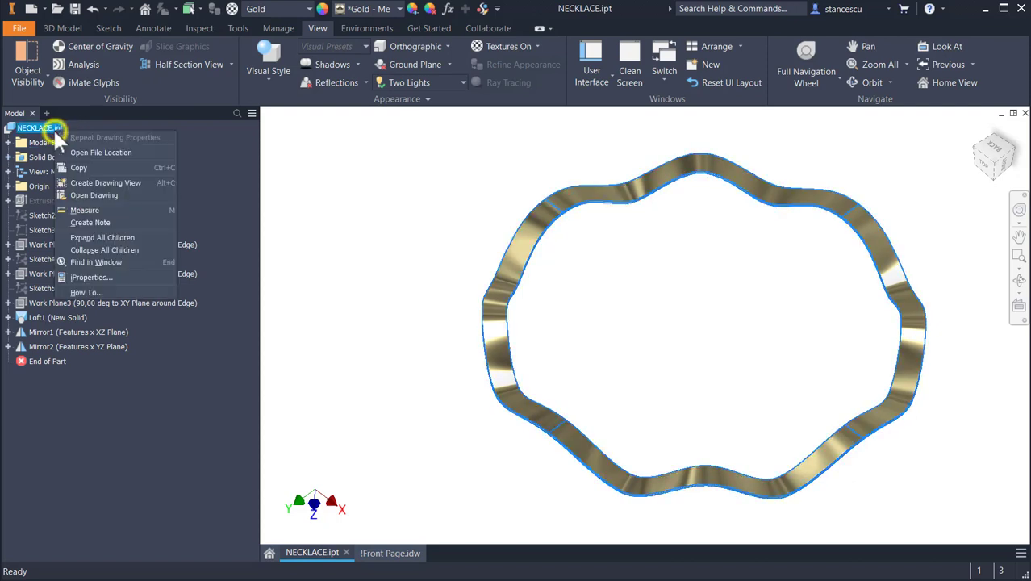
{"action": "left_click", "coordinate": [99, 275]}
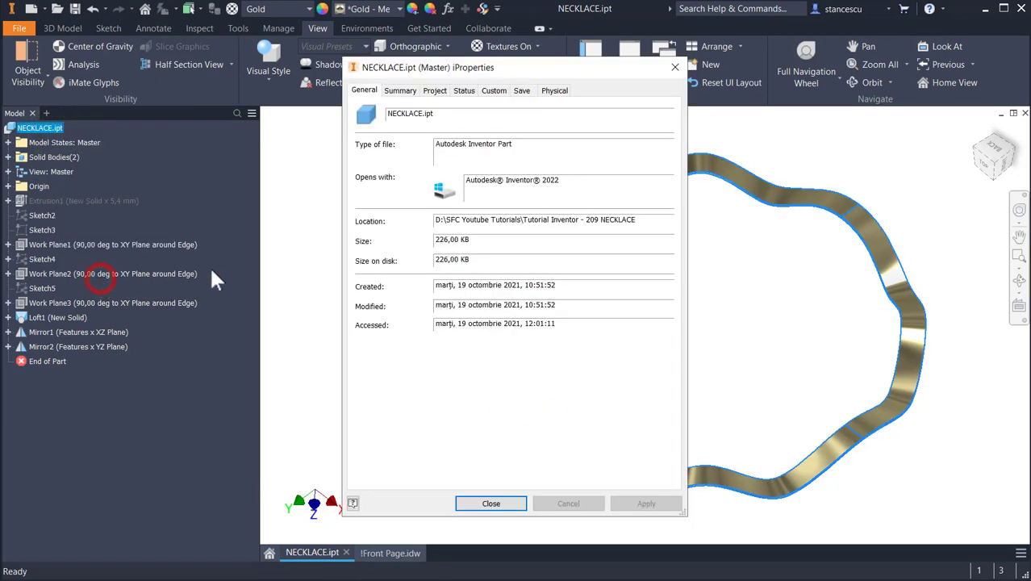
{"action": "left_click", "coordinate": [557, 92]}
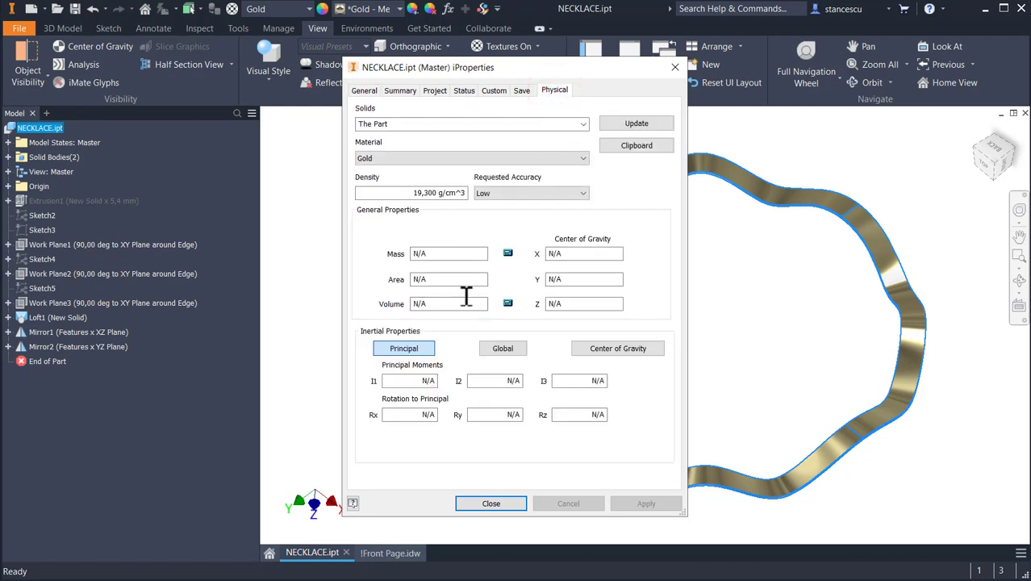
{"action": "left_click", "coordinate": [643, 123]}
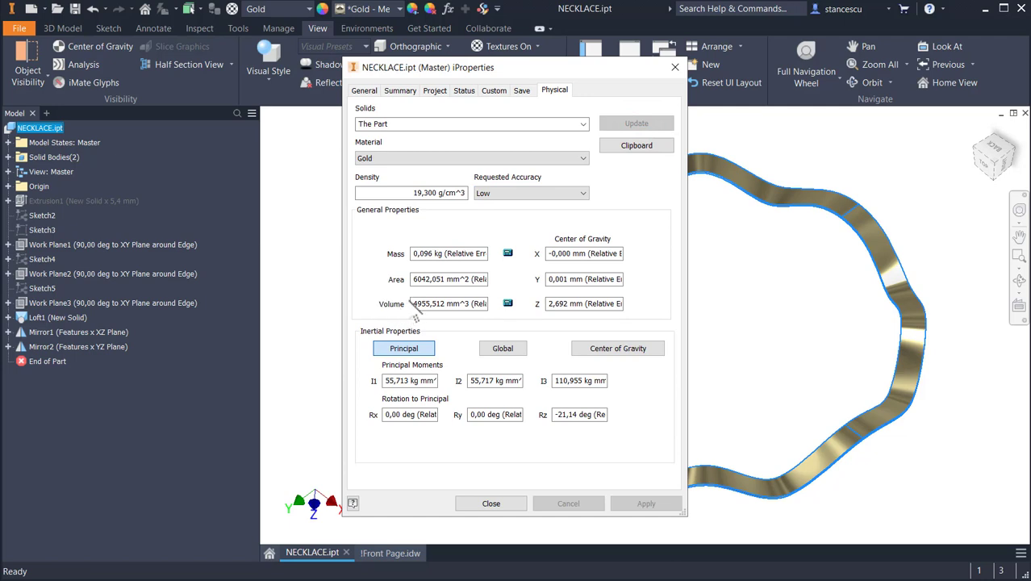
{"action": "left_click_drag", "start_coordinate": [414, 303], "coordinate": [449, 307]}
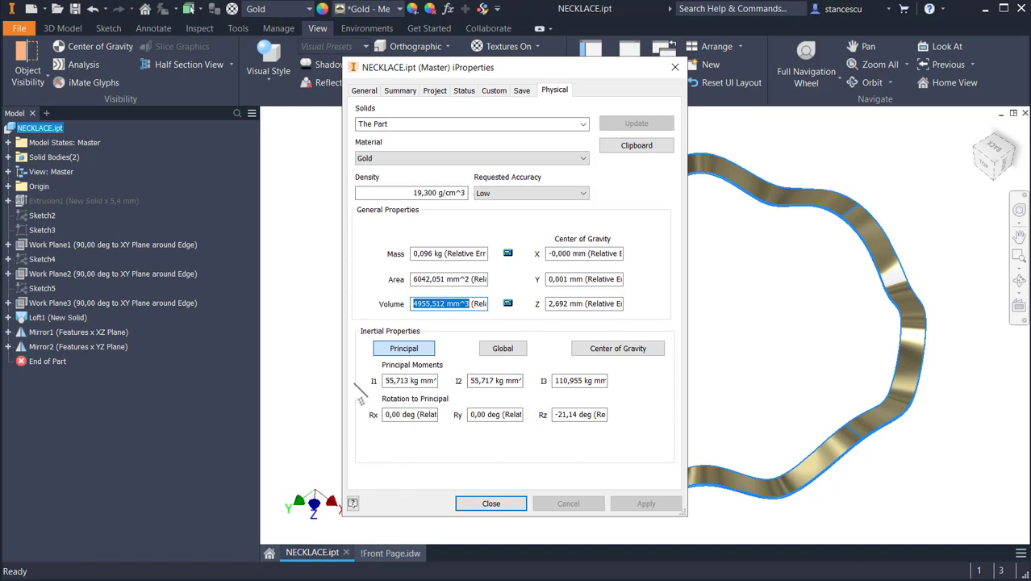
{"action": "key", "text": "ctrl+c"}
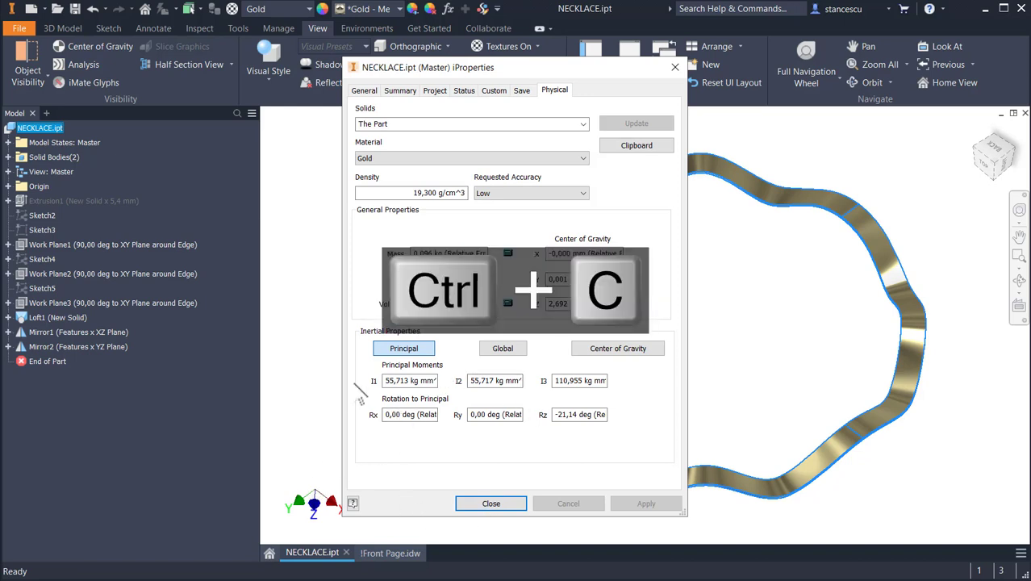
{"action": "left_click", "coordinate": [492, 506]}
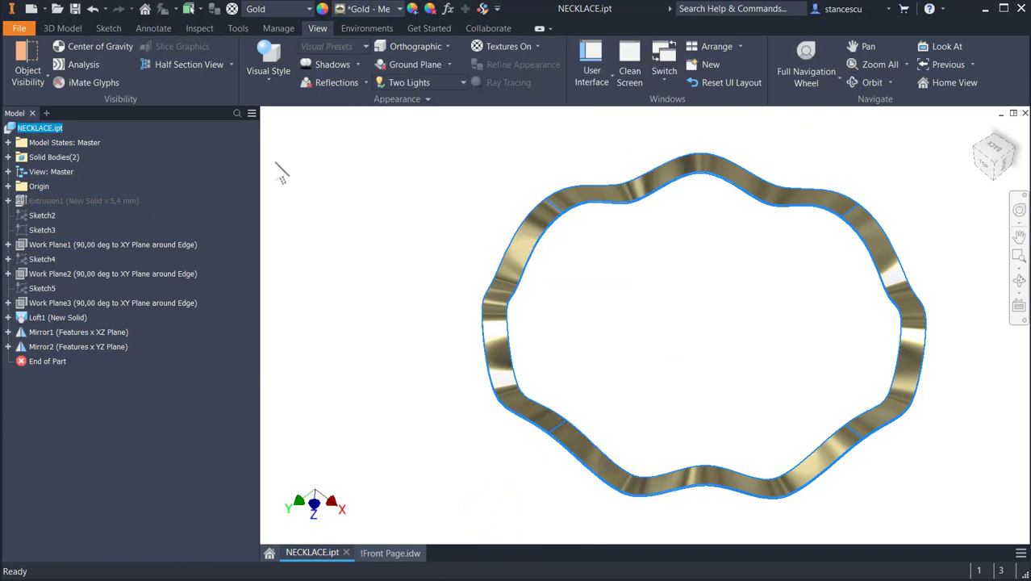
{"action": "left_click", "coordinate": [374, 220]}
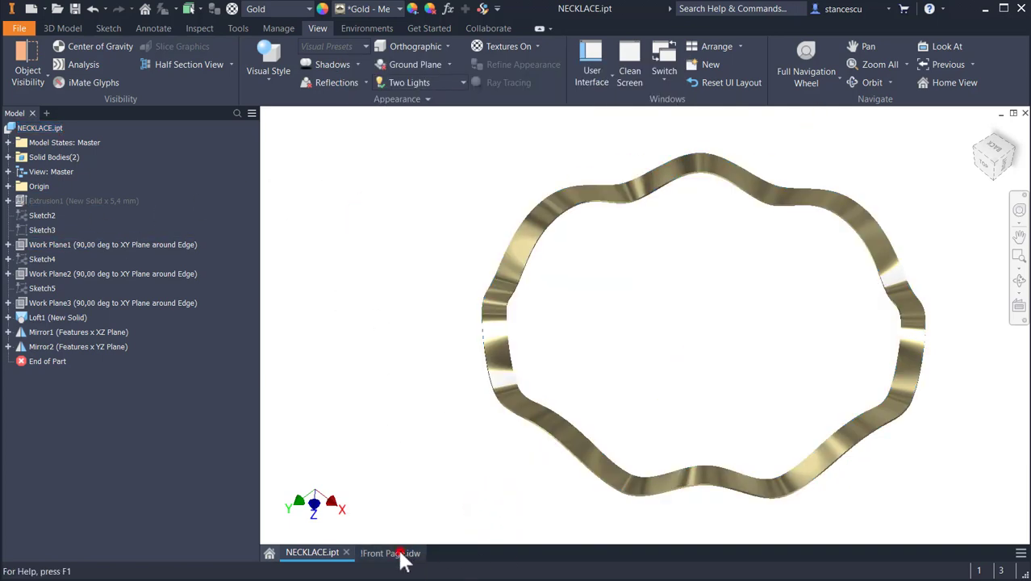
Add the text note "Volume = 4955,512 mm^3" to !Front Page.idw, below and between section A-A and the 3D view.
{"action": "left_click", "coordinate": [399, 552]}
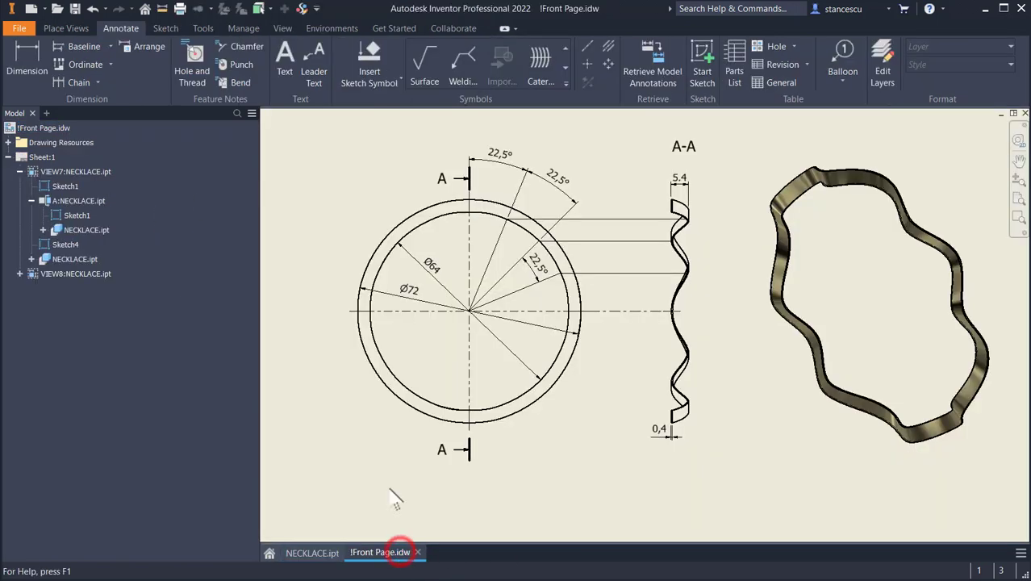
{"action": "left_click", "coordinate": [283, 53]}
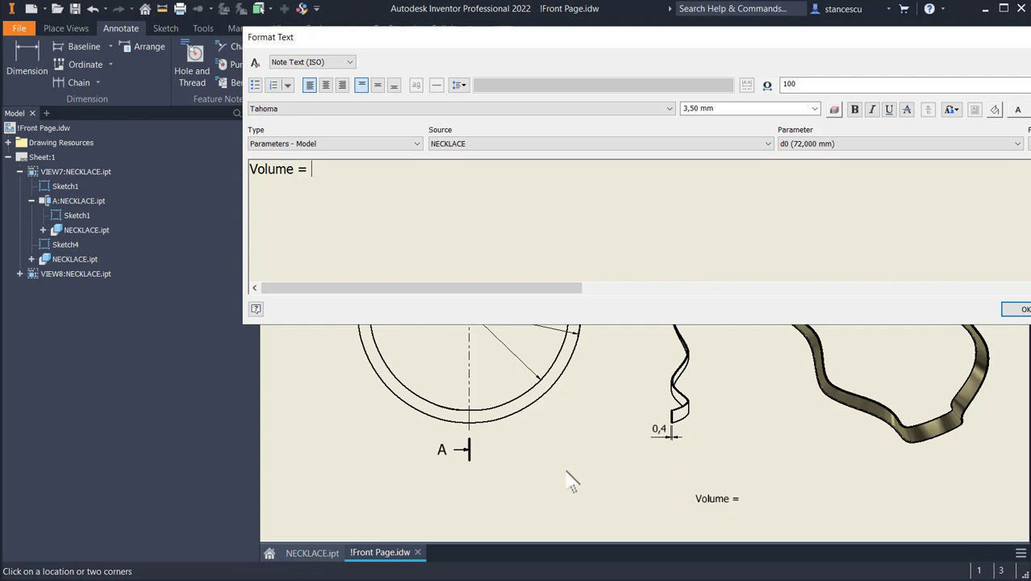
{"action": "key", "text": "ctrl+v"}
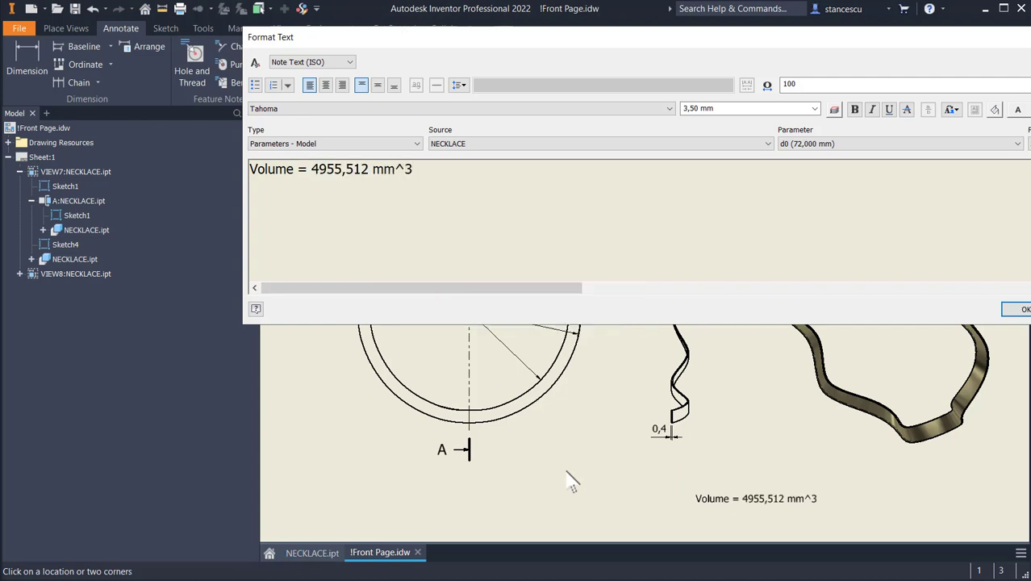
{"action": "left_click", "coordinate": [1018, 310]}
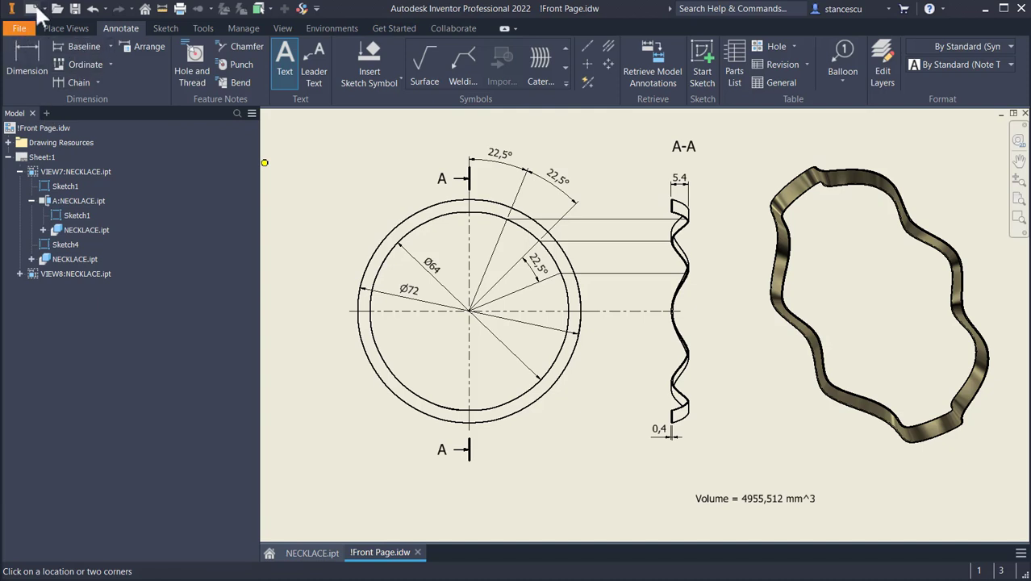
Create a new part from the metric Standard (mm).ipt template and start a 2D sketch on the front XY plane.
{"action": "left_click", "coordinate": [34, 10]}
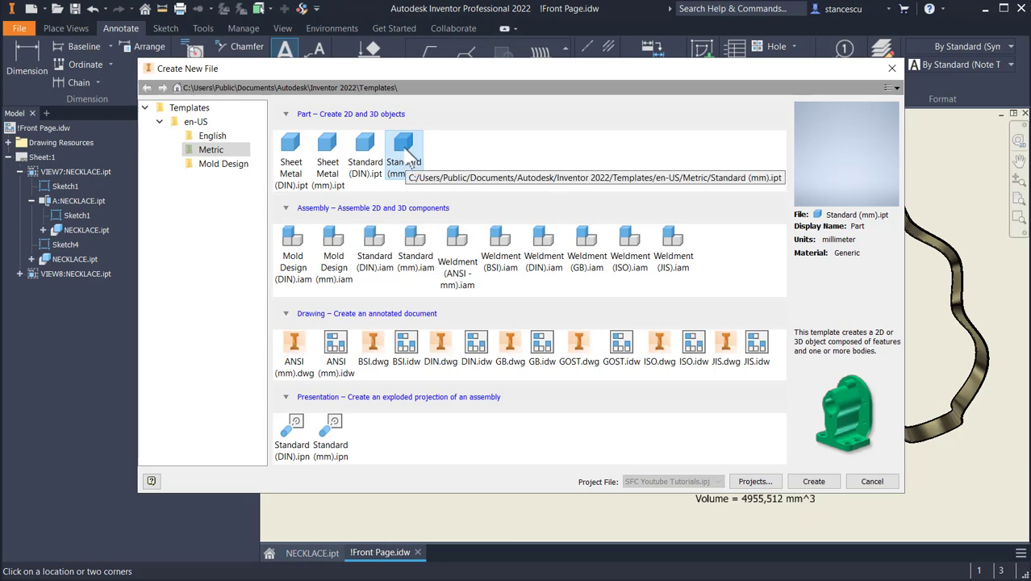
{"action": "double_click", "coordinate": [410, 157]}
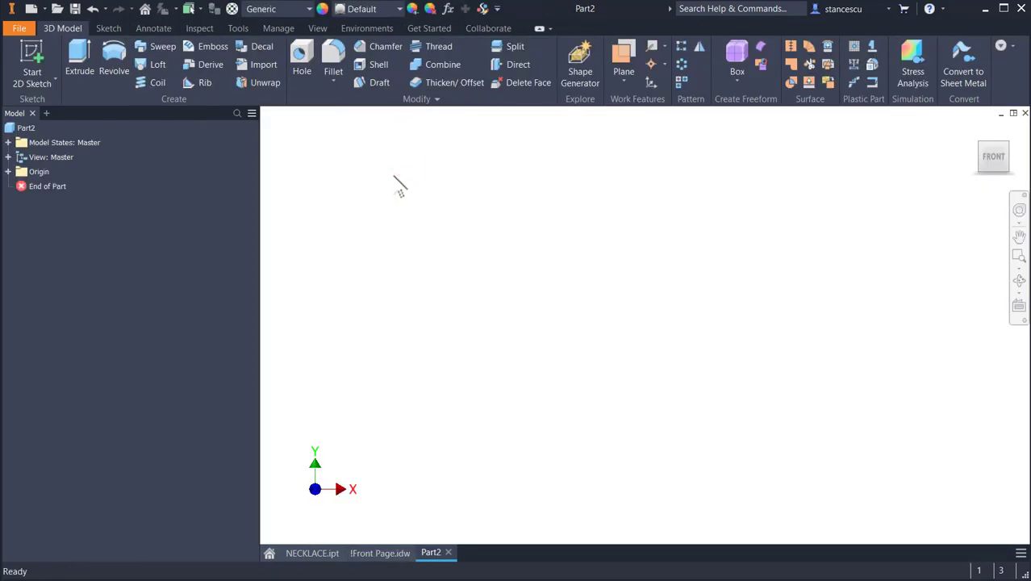
{"action": "left_click", "coordinate": [35, 52]}
{"action": "left_click", "coordinate": [581, 195]}
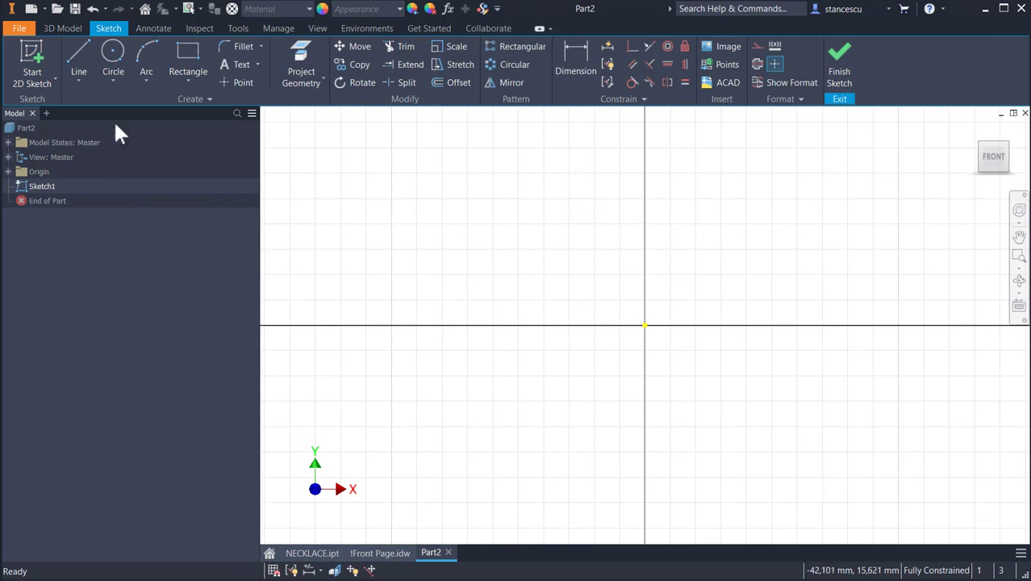
Sketch two concentric circles centred on the origin with diameters of 72 mm and 64 mm, and finish the sketch.
{"action": "left_click", "coordinate": [113, 54]}
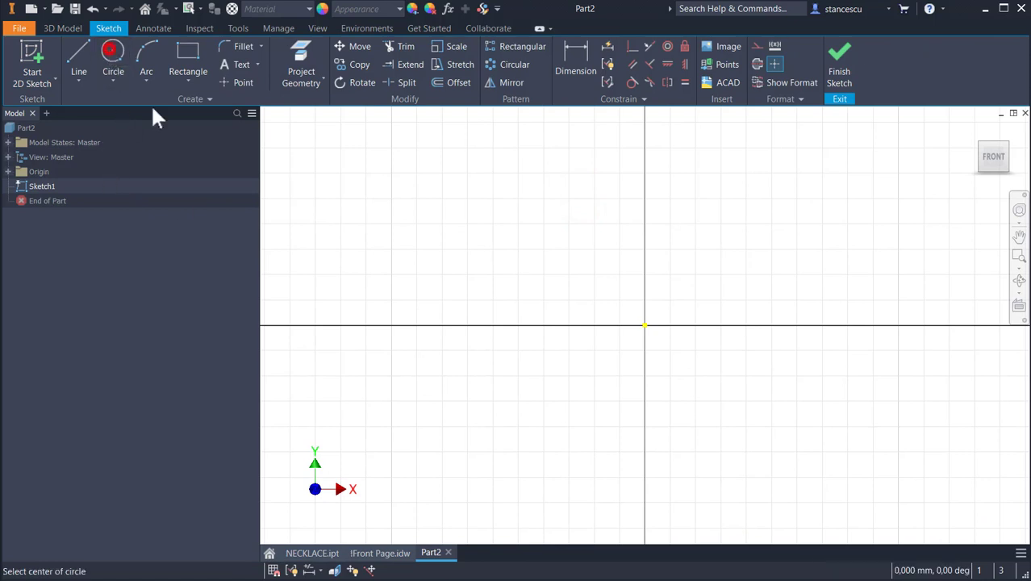
{"action": "left_click", "coordinate": [645, 326]}
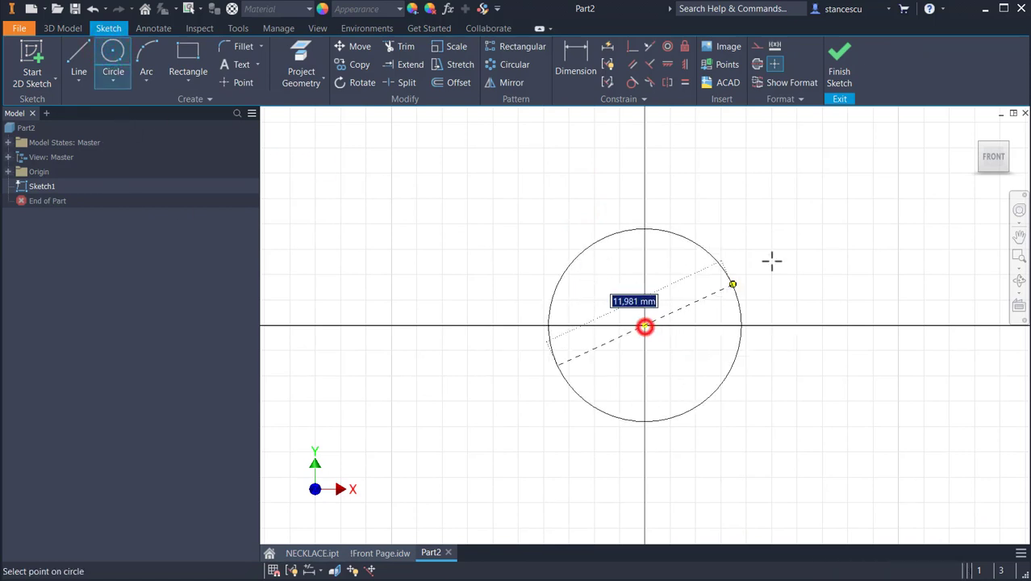
{"action": "type", "text": "72"}
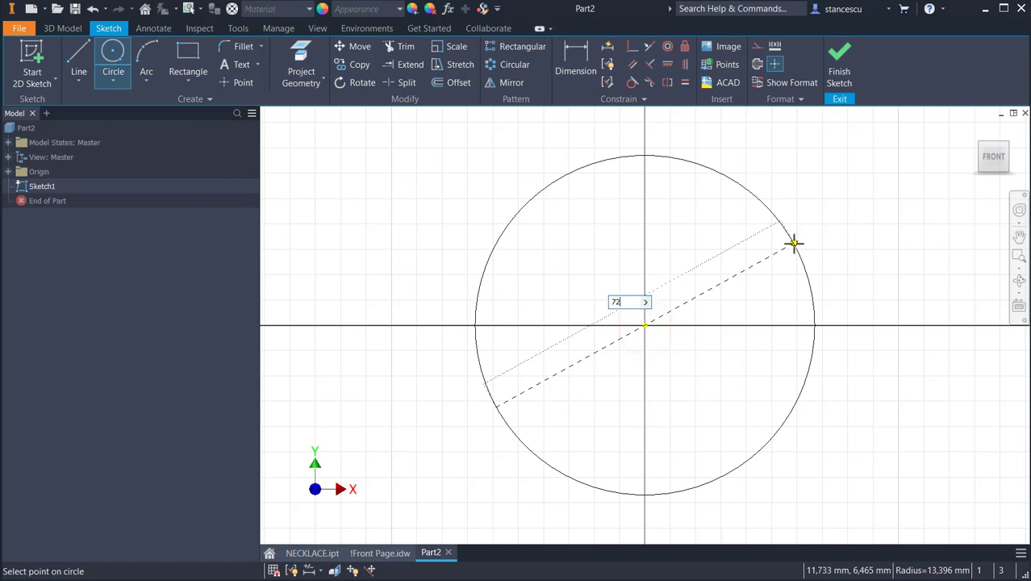
{"action": "key", "text": "Return"}
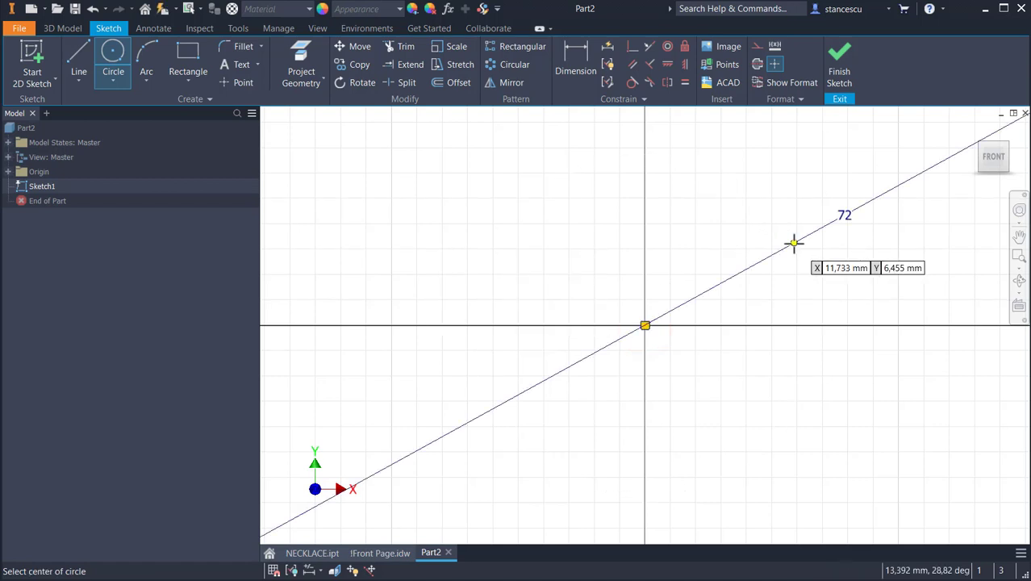
{"action": "left_click", "coordinate": [645, 326]}
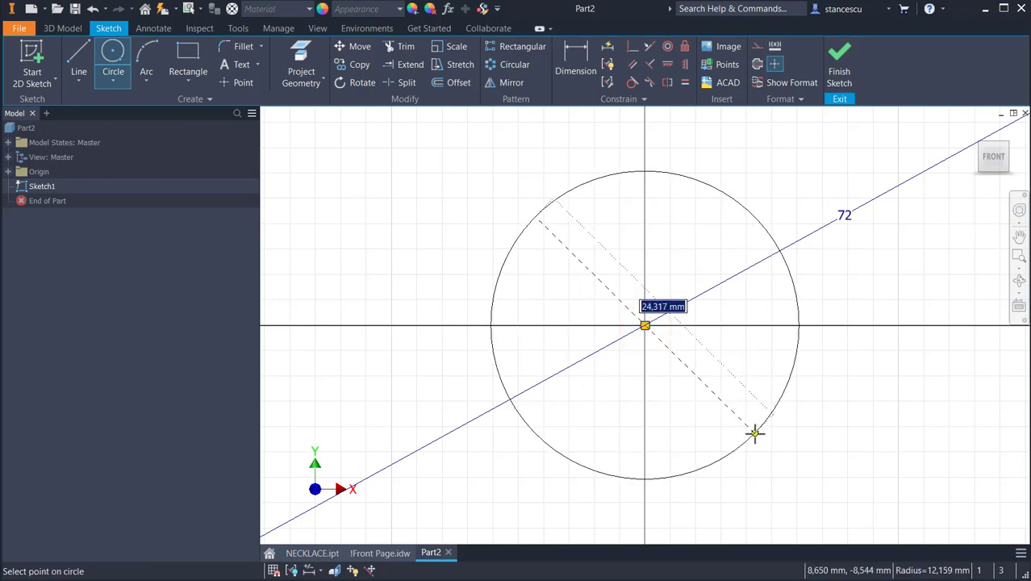
{"action": "type", "text": "64"}
{"action": "key", "text": "Return"}
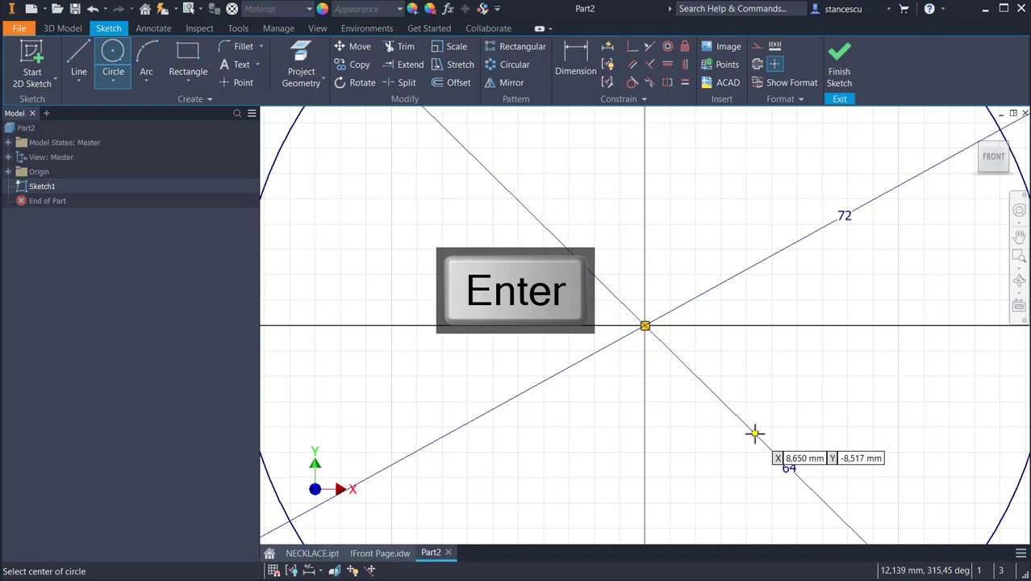
{"action": "key", "text": "Home"}
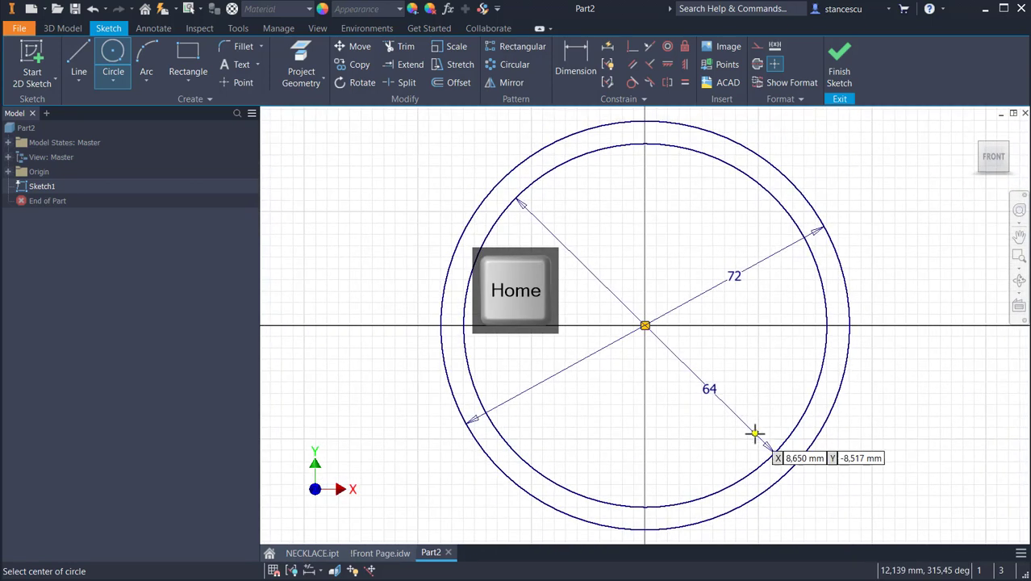
{"action": "left_click", "coordinate": [828, 71]}
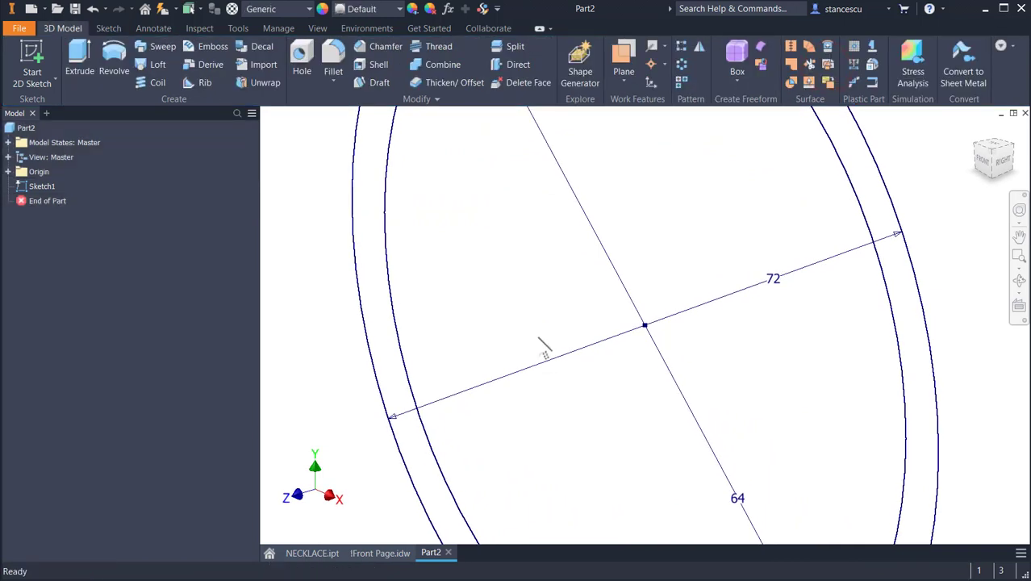
{"action": "key", "text": "Home"}
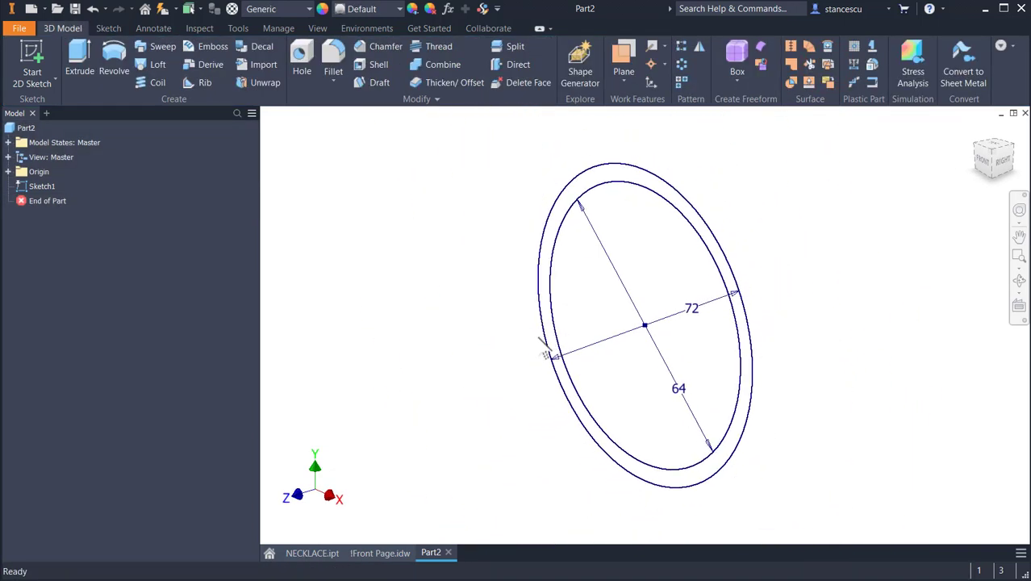
Switch to !Front Page.idw and examine the overall width dimension of the ring above section A-A.
{"action": "left_click", "coordinate": [367, 555]}
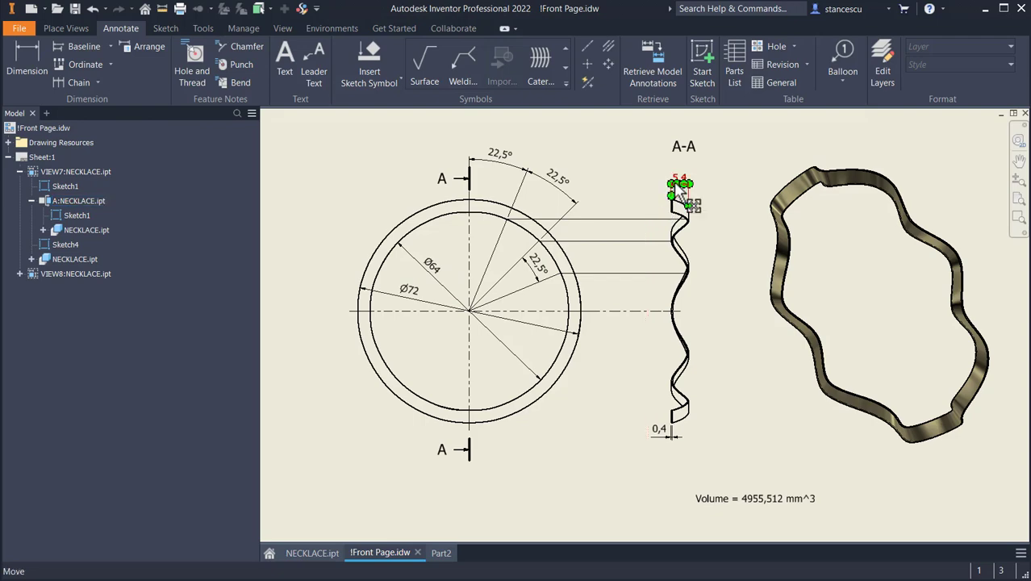
{"action": "scroll", "coordinate": [682, 187], "scroll_direction": "up", "scroll_amount": 5}
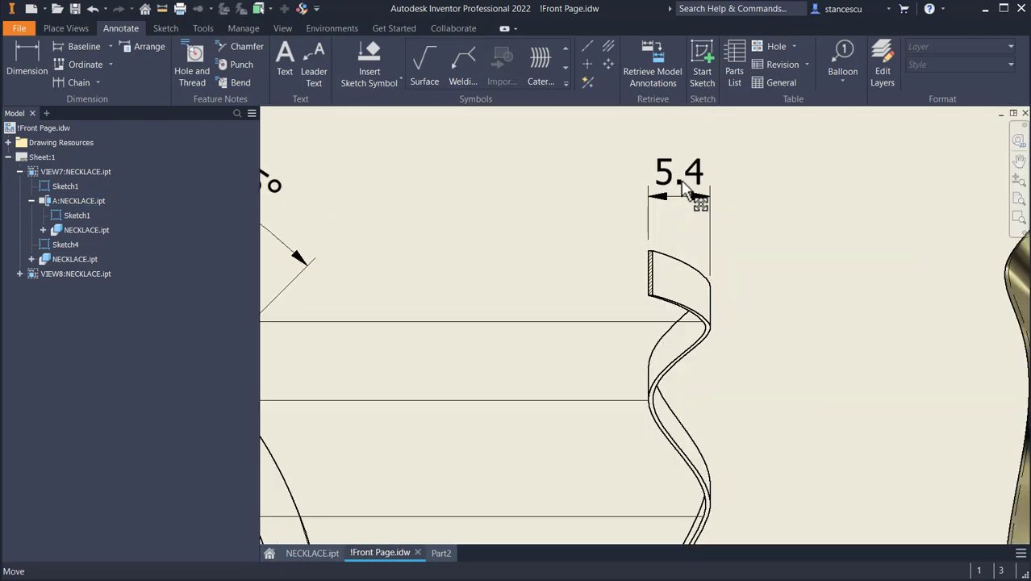
{"action": "scroll", "coordinate": [773, 240], "scroll_direction": "down", "scroll_amount": 6}
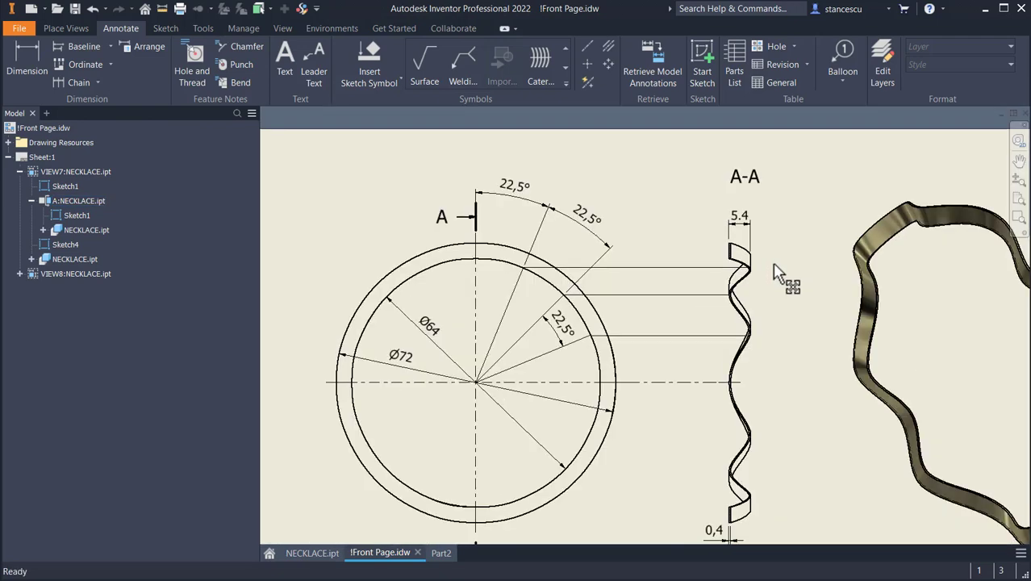
{"action": "middle_click_drag", "start_coordinate": [754, 312], "coordinate": [651, 303]}
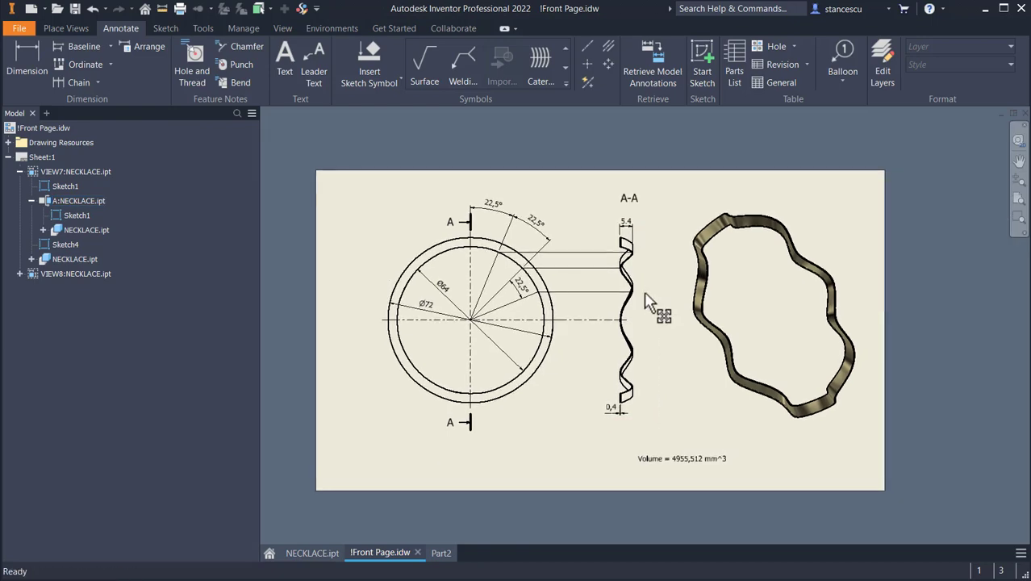
{"action": "key", "text": "Home"}
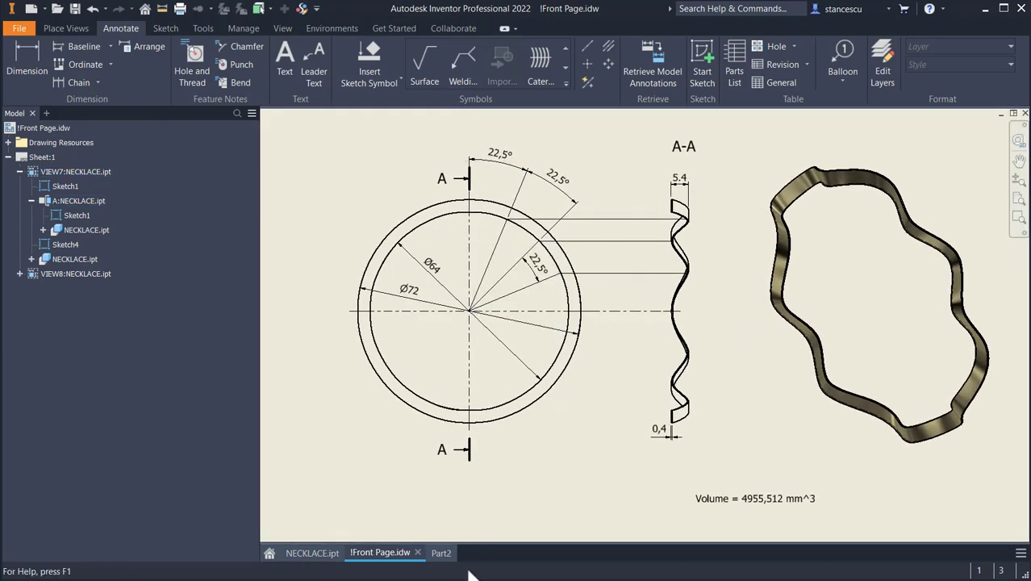
Return to Part2 and extrude the area between the two circles by 5,4 mm as a new solid.
{"action": "left_click", "coordinate": [442, 554]}
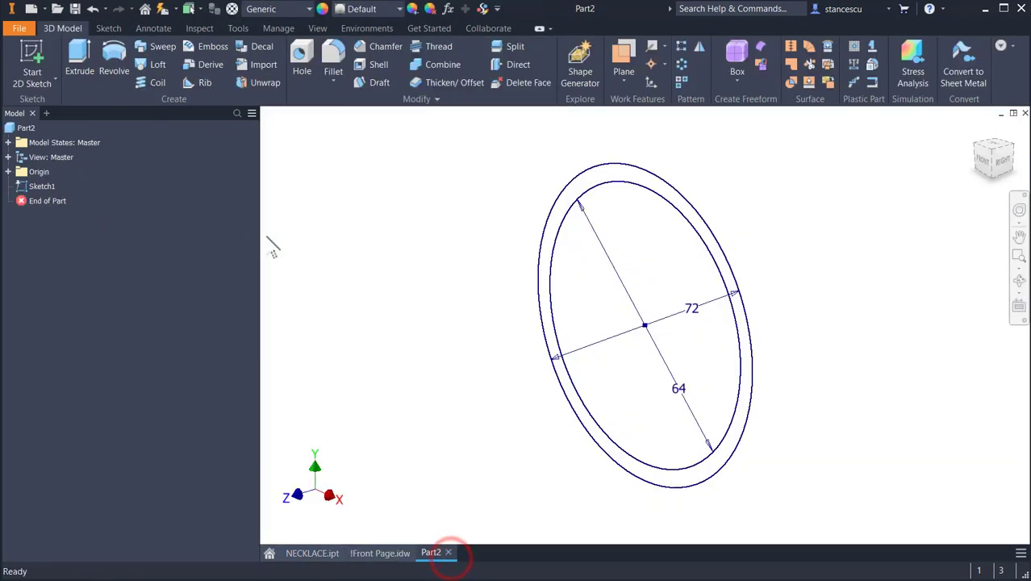
{"action": "left_click", "coordinate": [77, 63]}
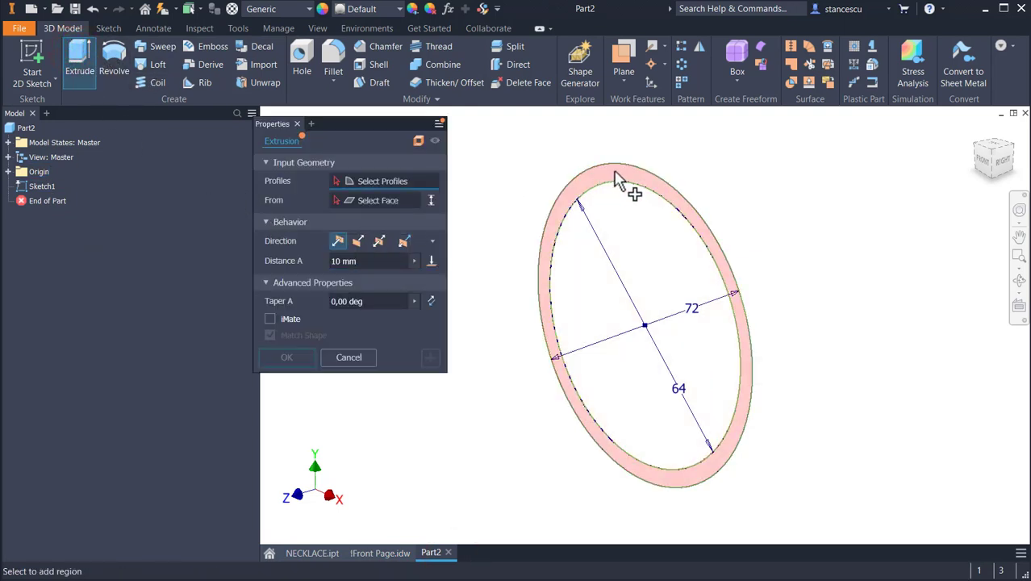
{"action": "left_click", "coordinate": [615, 176]}
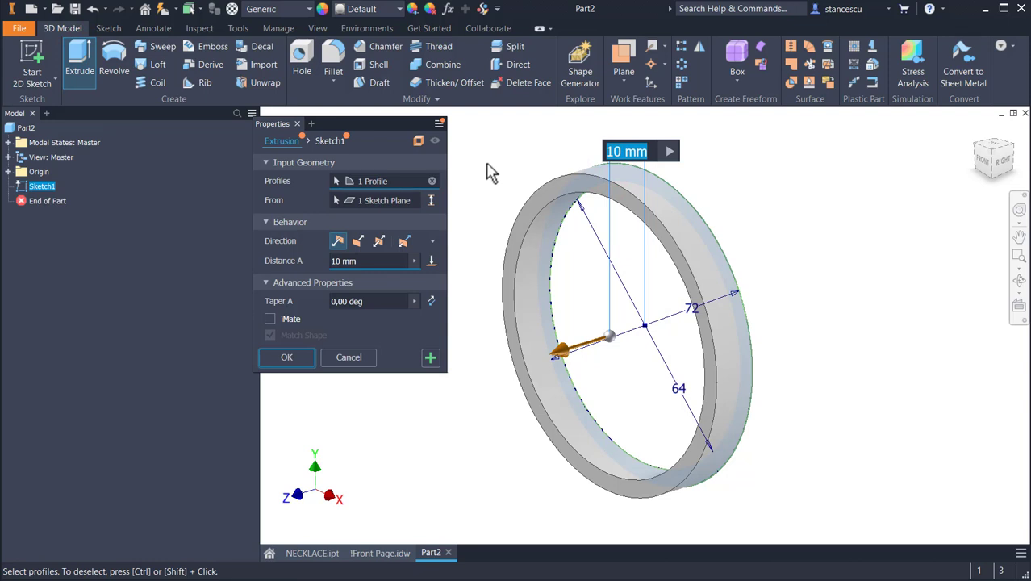
{"action": "type", "text": "5,"}
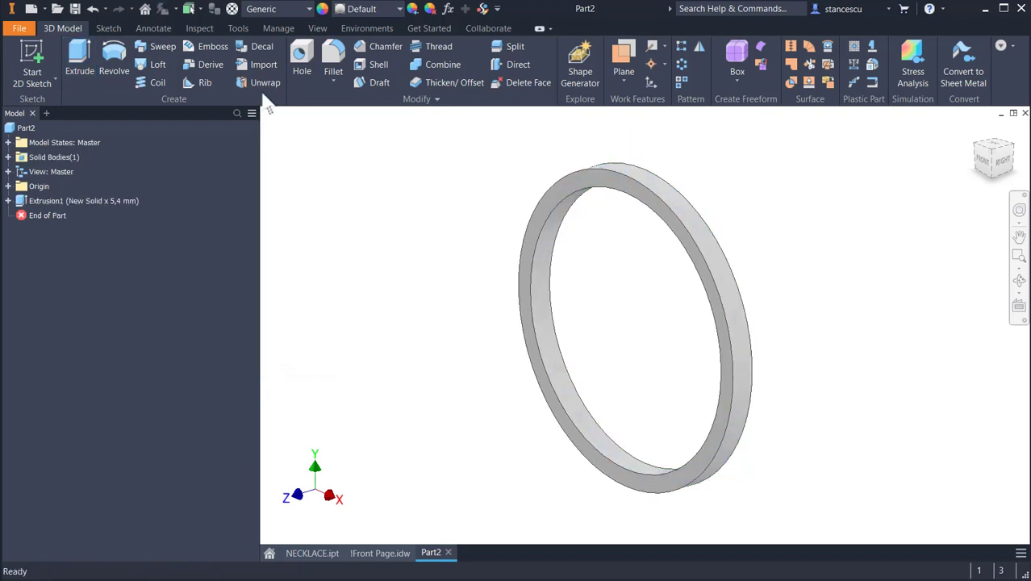
Assign the material Gold to the ring, change its appearance to Gold - Metal, and restore the home view.
{"action": "left_click", "coordinate": [292, 10]}
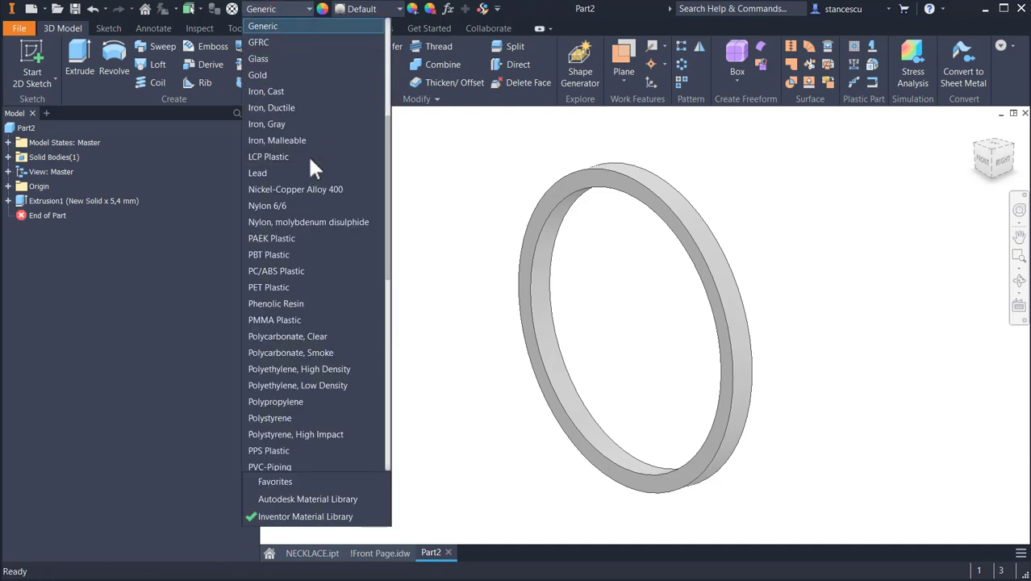
{"action": "left_click", "coordinate": [272, 75]}
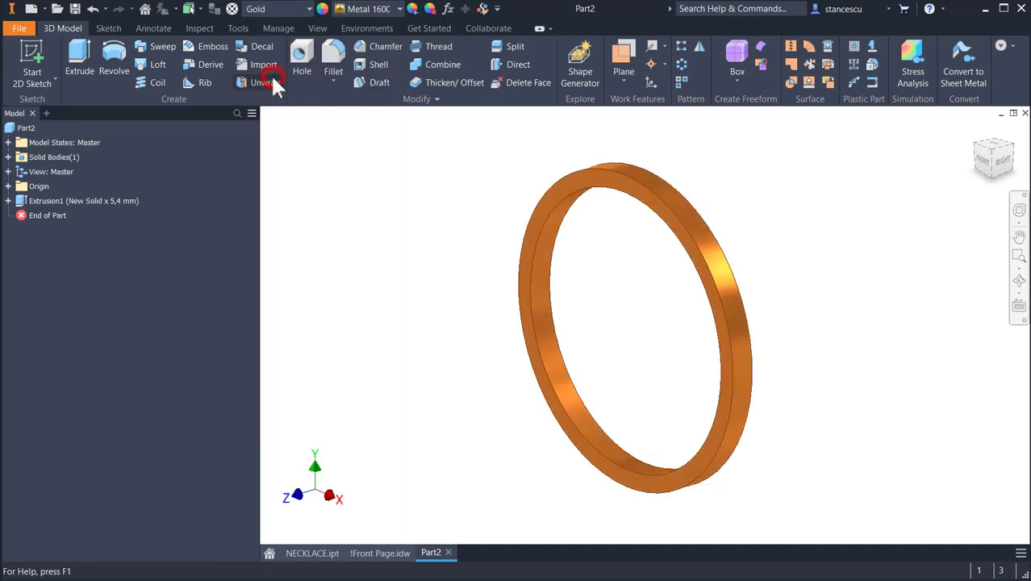
{"action": "left_click", "coordinate": [389, 8]}
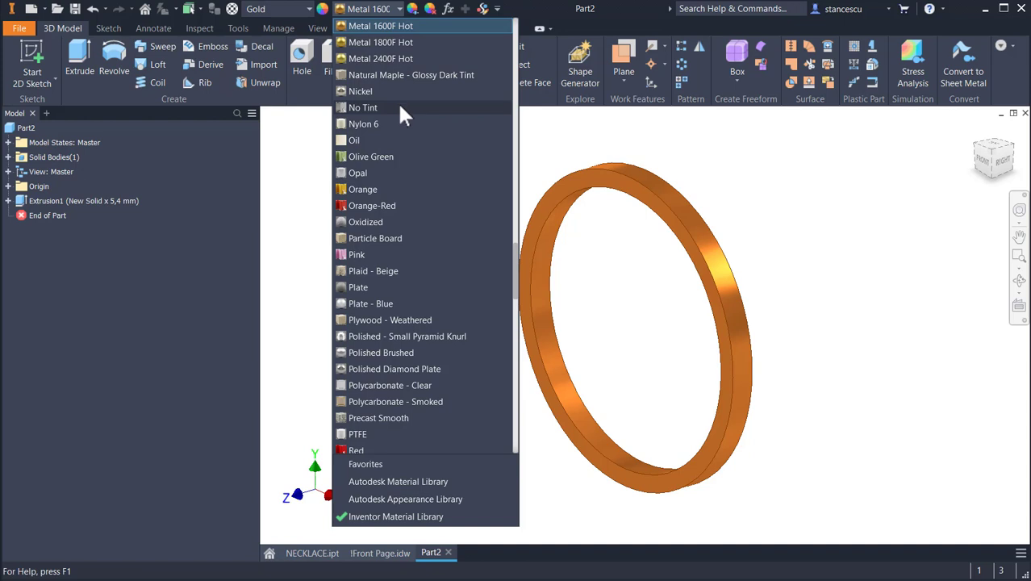
{"action": "scroll", "coordinate": [404, 115], "scroll_direction": "up", "scroll_amount": 11}
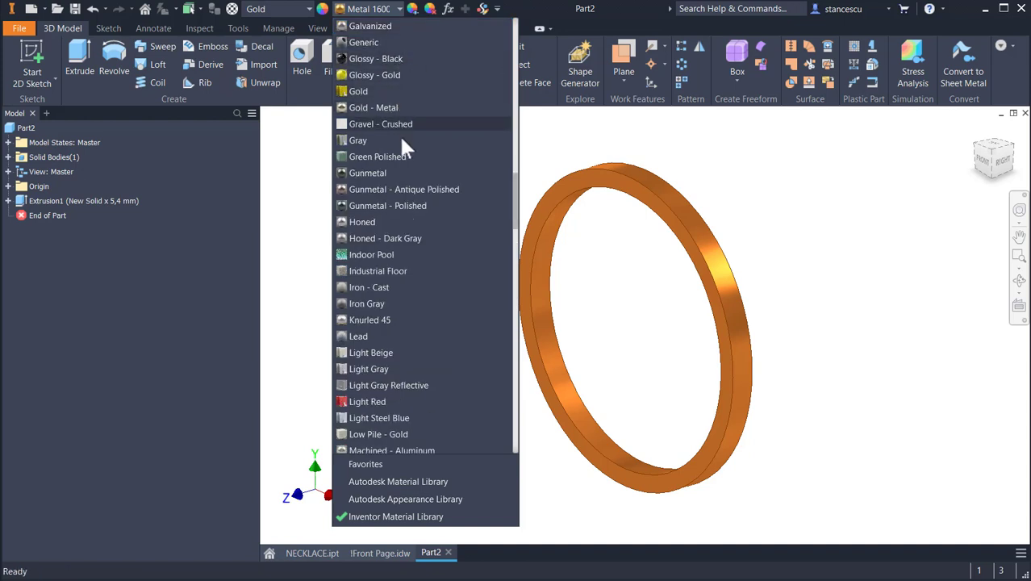
{"action": "left_click", "coordinate": [365, 107]}
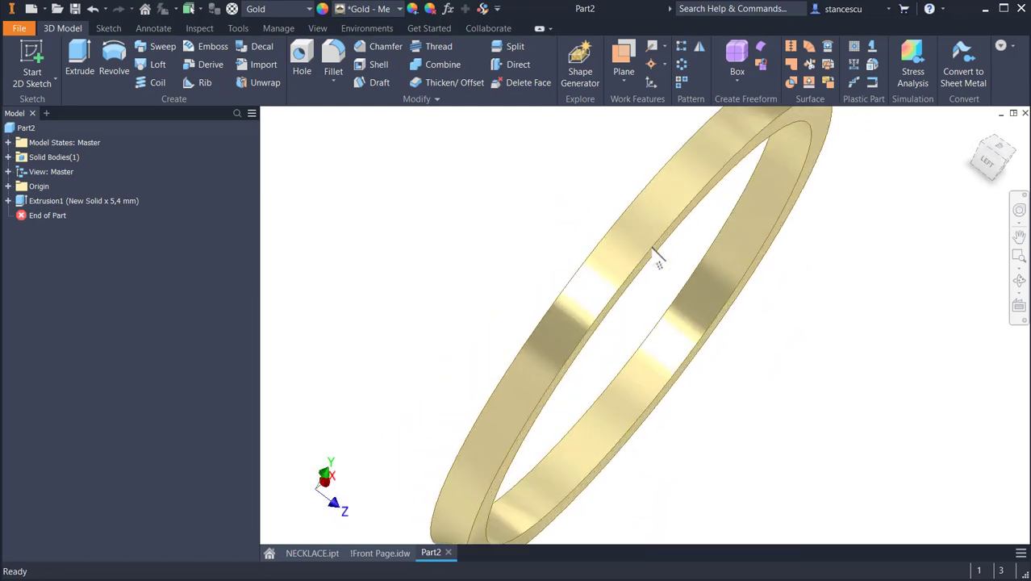
{"action": "key", "text": "F6"}
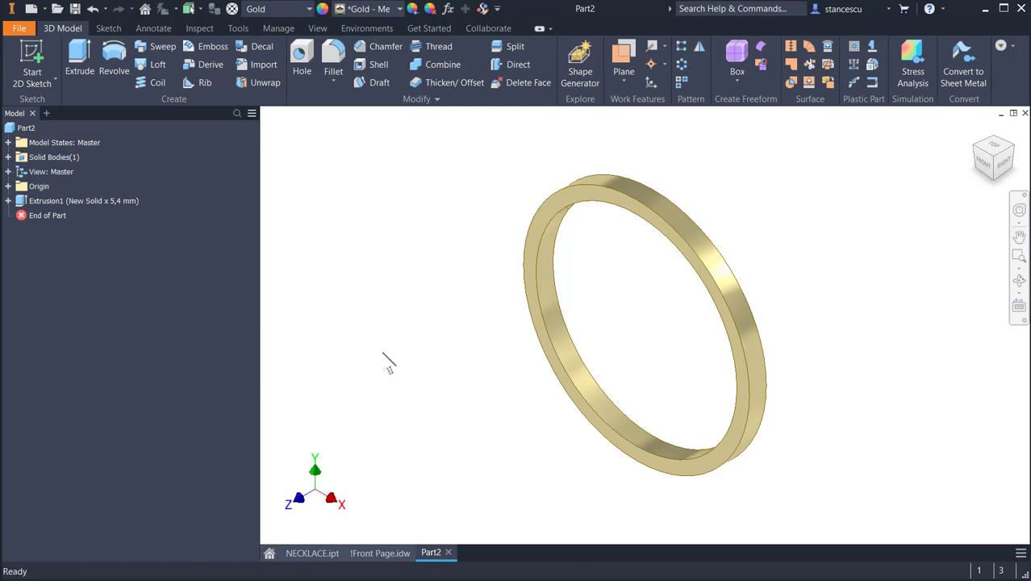
Examine the front view in !Front Page.idw and the strip's thickness dimension at the lower end of section A-A.
{"action": "left_click", "coordinate": [384, 552]}
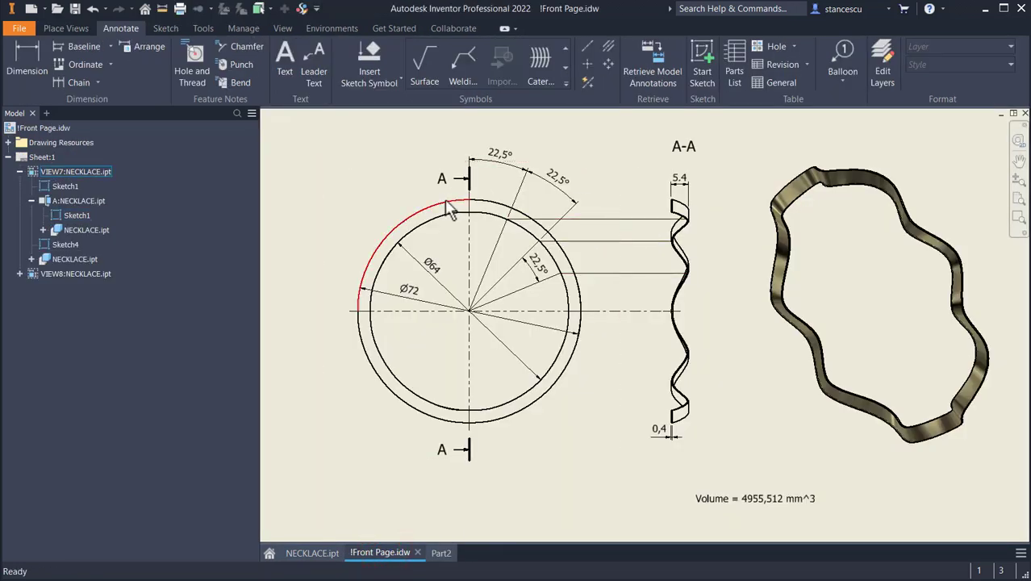
{"action": "left_click", "coordinate": [469, 201]}
{"action": "key", "text": "Escape"}
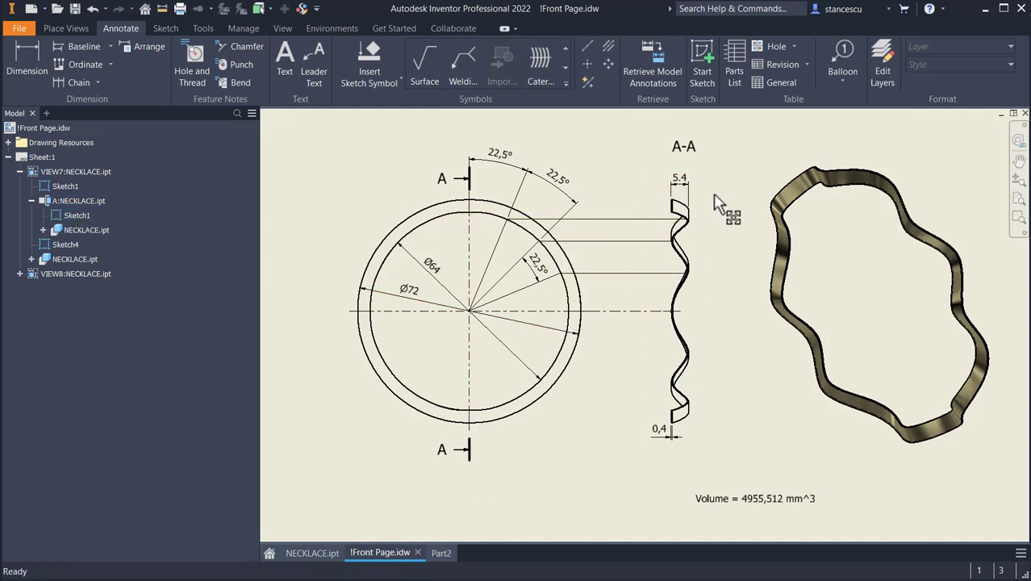
{"action": "left_click", "coordinate": [676, 430]}
{"action": "key", "text": "Escape"}
{"action": "scroll", "coordinate": [674, 420], "scroll_direction": "up", "scroll_amount": 5}
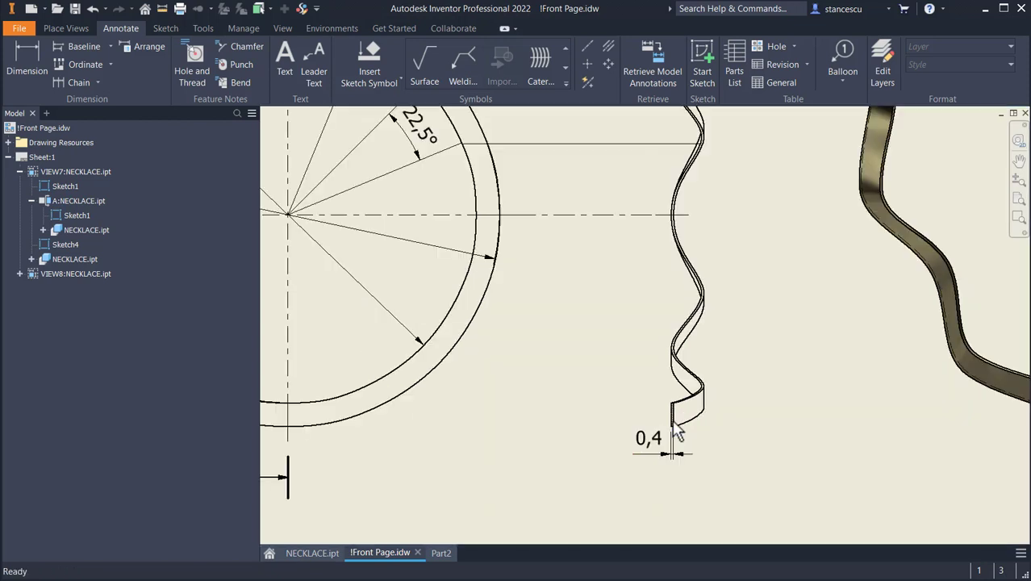
{"action": "left_click", "coordinate": [669, 406]}
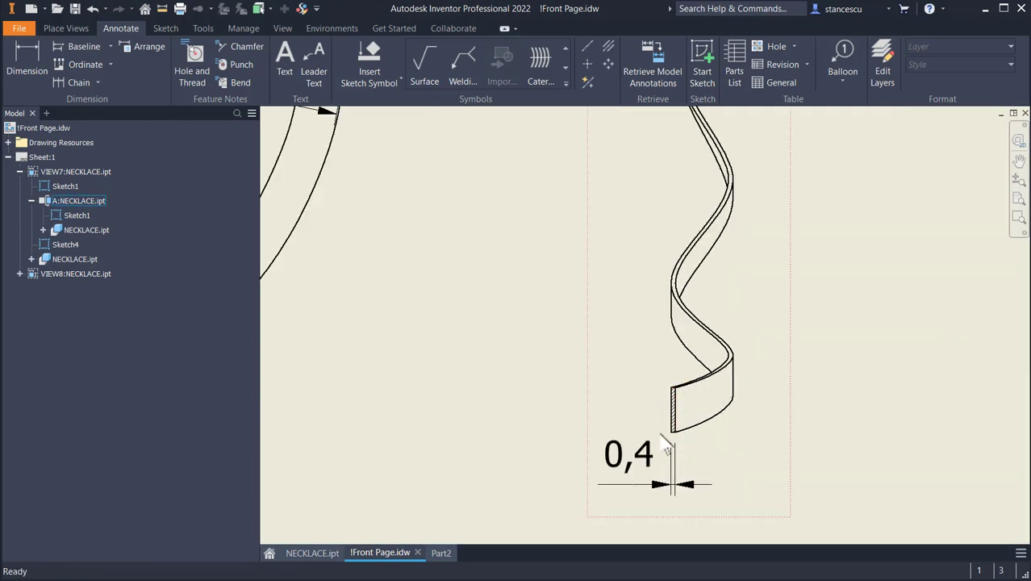
{"action": "key", "text": "Escape"}
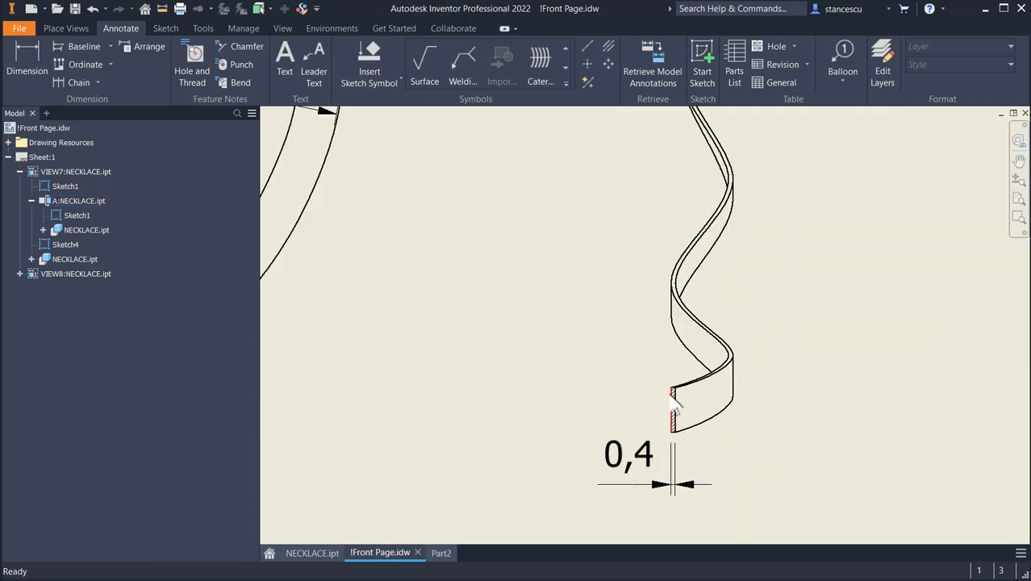
{"action": "left_click", "coordinate": [674, 412]}
{"action": "scroll", "coordinate": [629, 408], "scroll_direction": "down", "scroll_amount": 5}
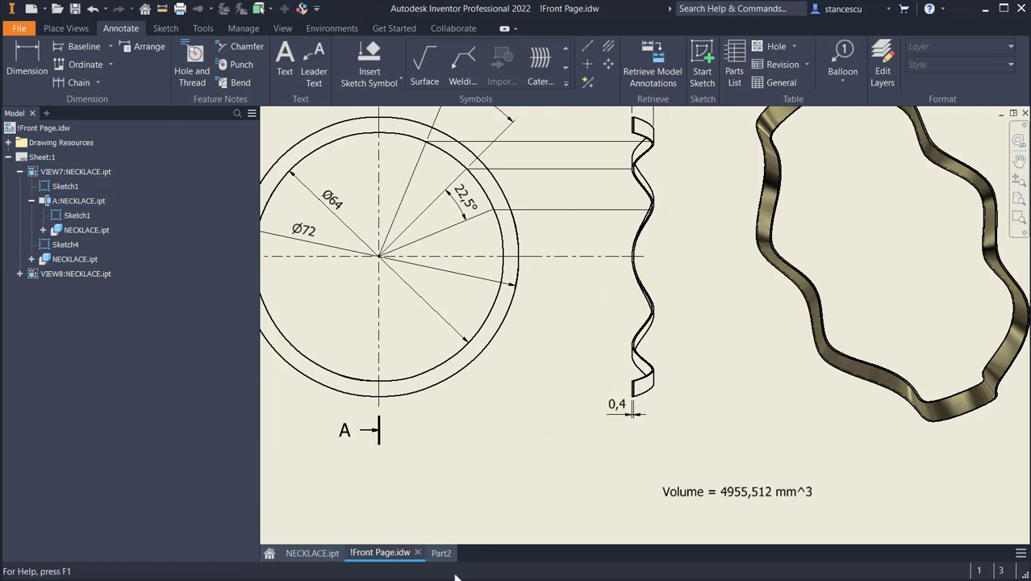
Return to Part2, start a sketch on the XY plane, and project the ring's inner circular edge.
{"action": "left_click", "coordinate": [441, 554]}
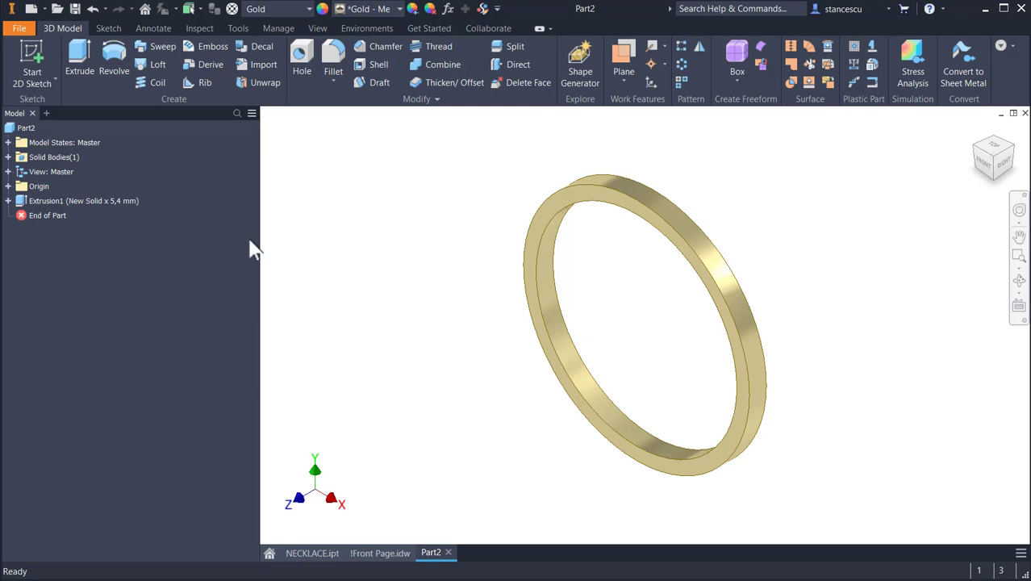
{"action": "left_click", "coordinate": [8, 186]}
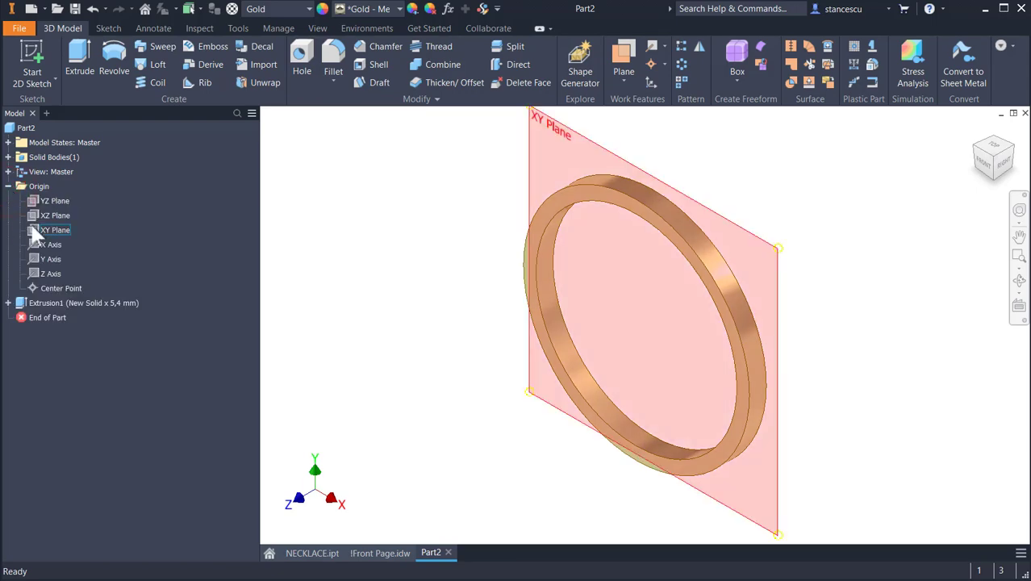
{"action": "left_click", "coordinate": [38, 228]}
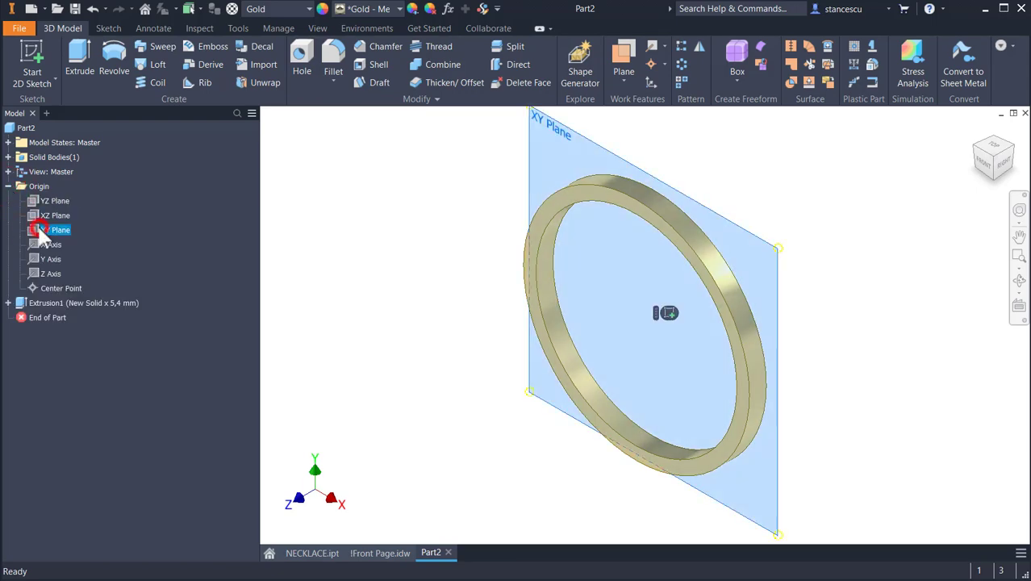
{"action": "left_click", "coordinate": [676, 317]}
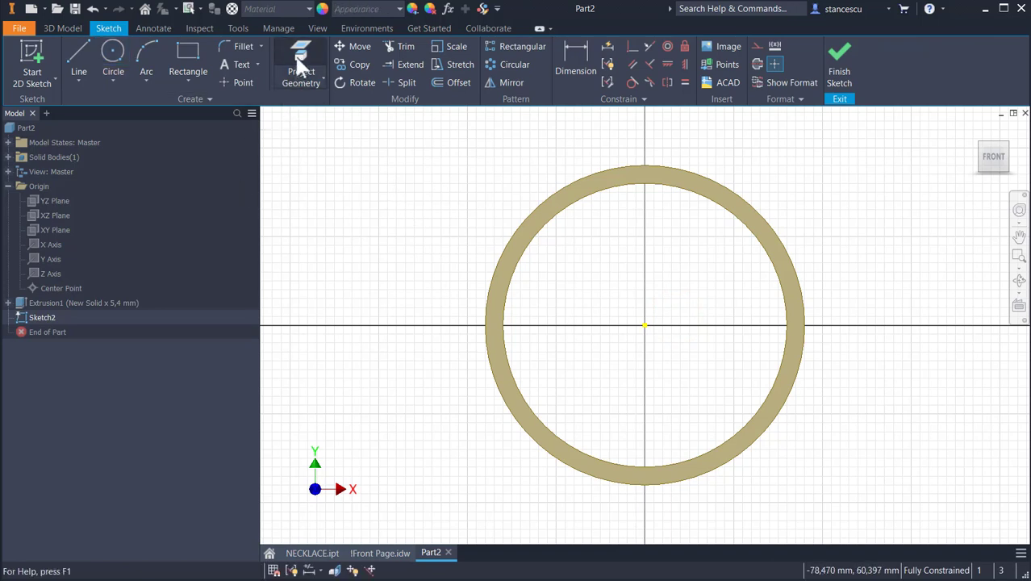
{"action": "left_click", "coordinate": [299, 64]}
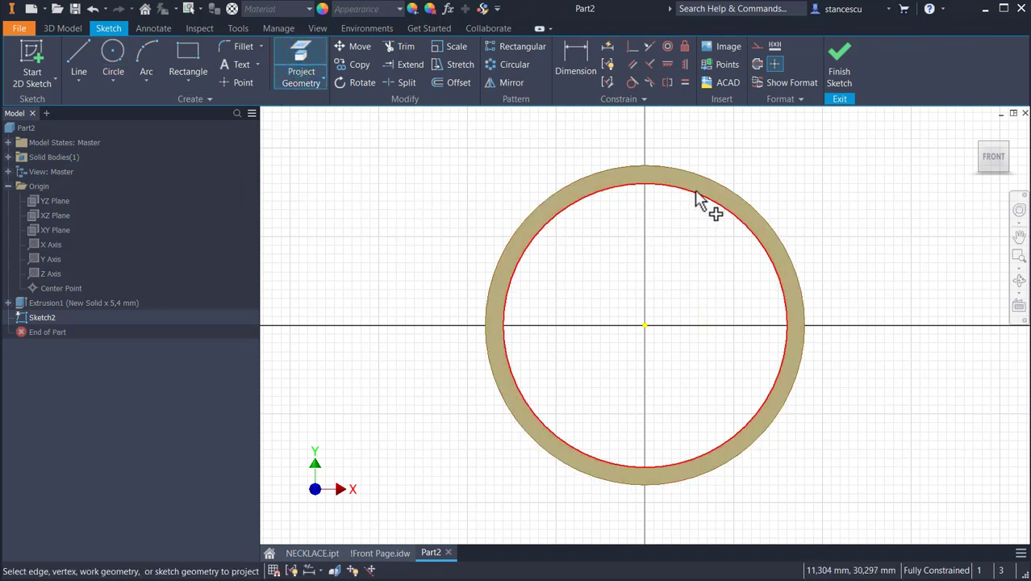
{"action": "left_click", "coordinate": [695, 192]}
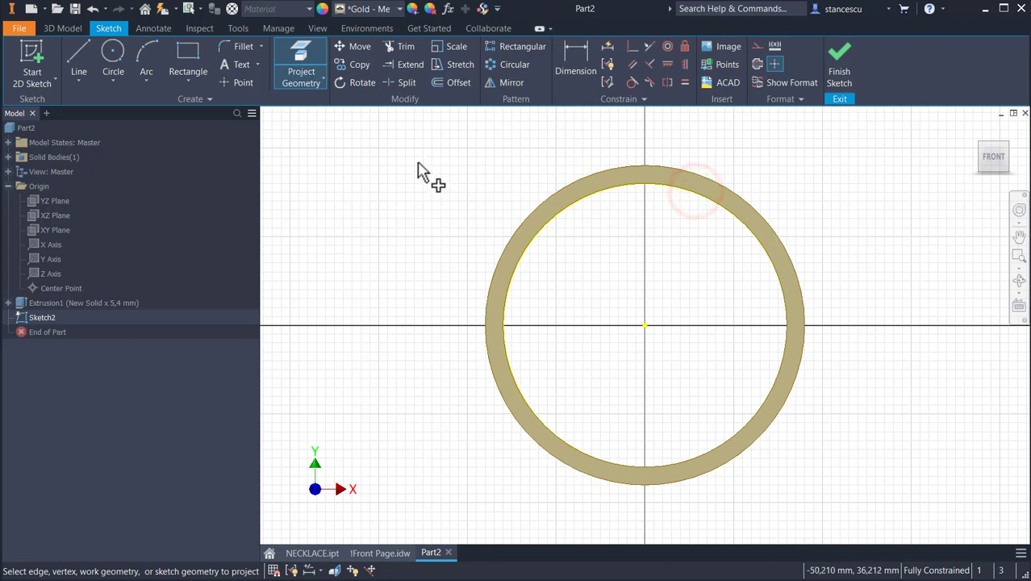
Sketch three radial lines from the origin to the projected circle in the upper-right quadrant, the middle one at about 45°, and end the Line command.
{"action": "left_click", "coordinate": [77, 57]}
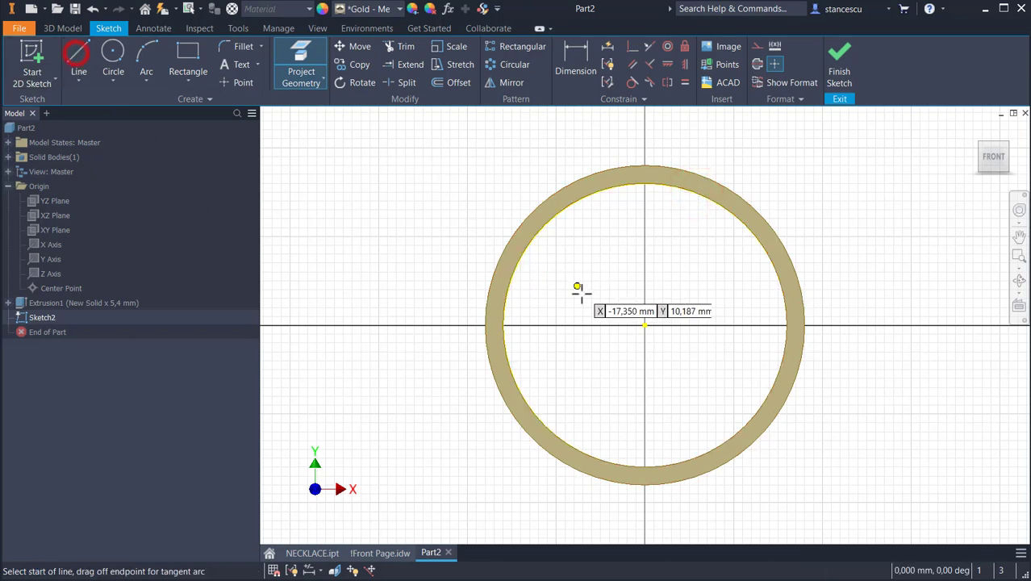
{"action": "left_click", "coordinate": [644, 326]}
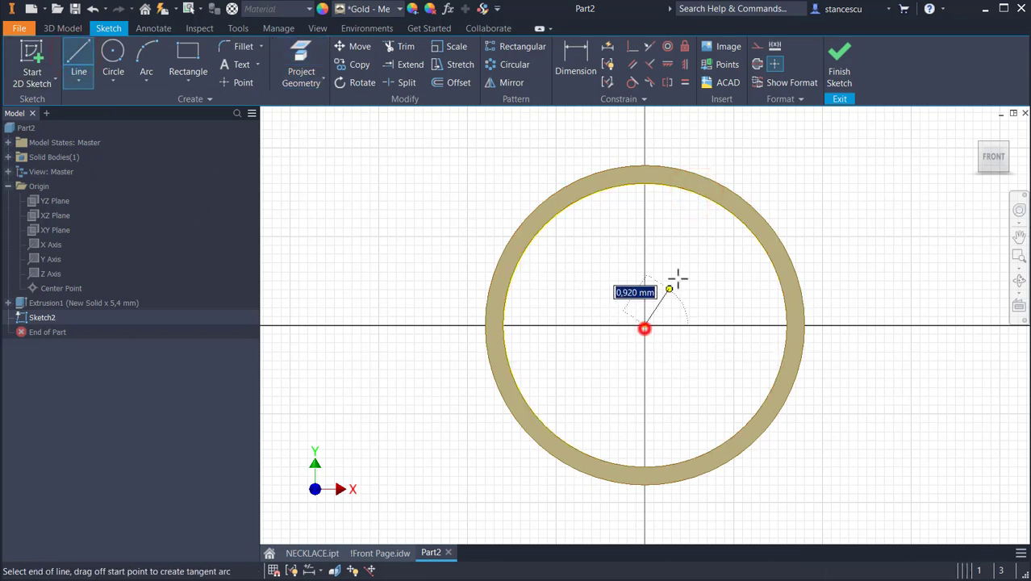
{"action": "double_click", "coordinate": [701, 196]}
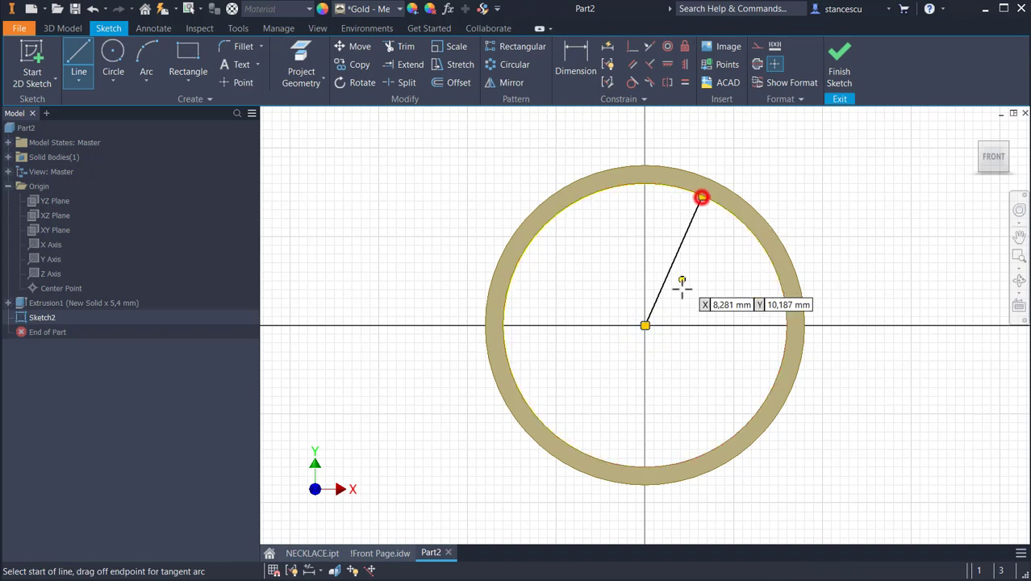
{"action": "left_click", "coordinate": [644, 326]}
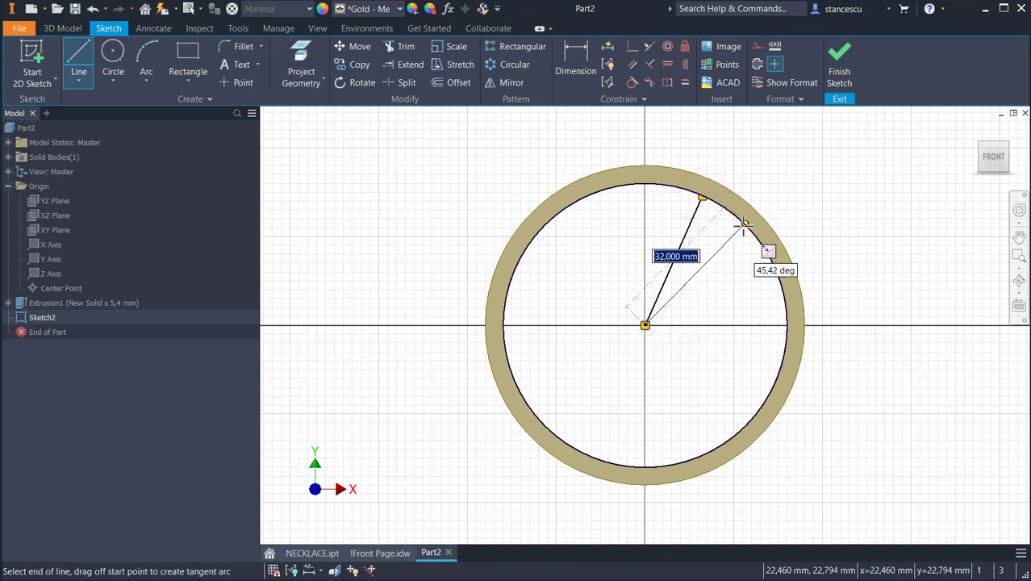
{"action": "double_click", "coordinate": [744, 223]}
{"action": "left_click", "coordinate": [645, 326]}
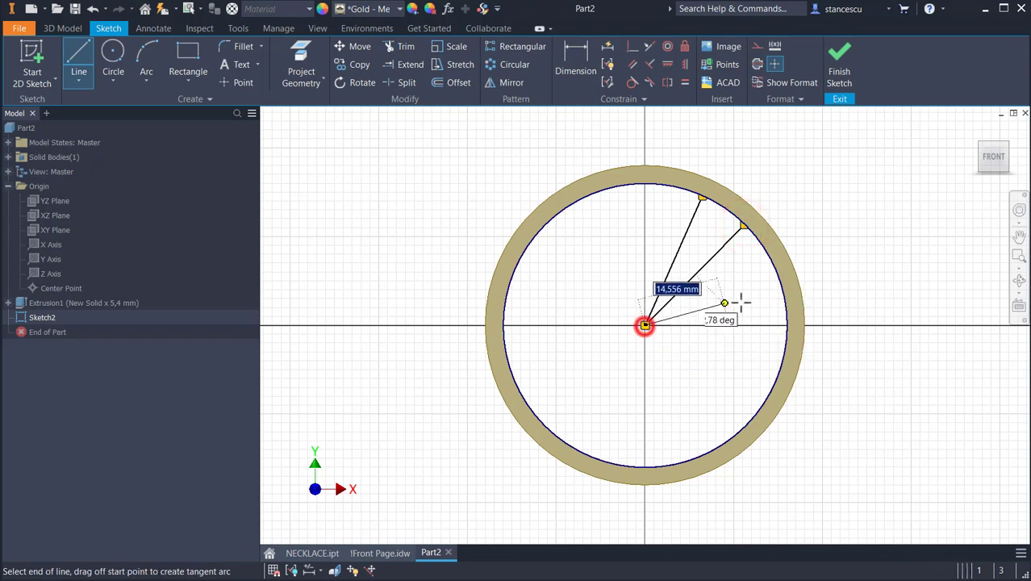
{"action": "double_click", "coordinate": [773, 270]}
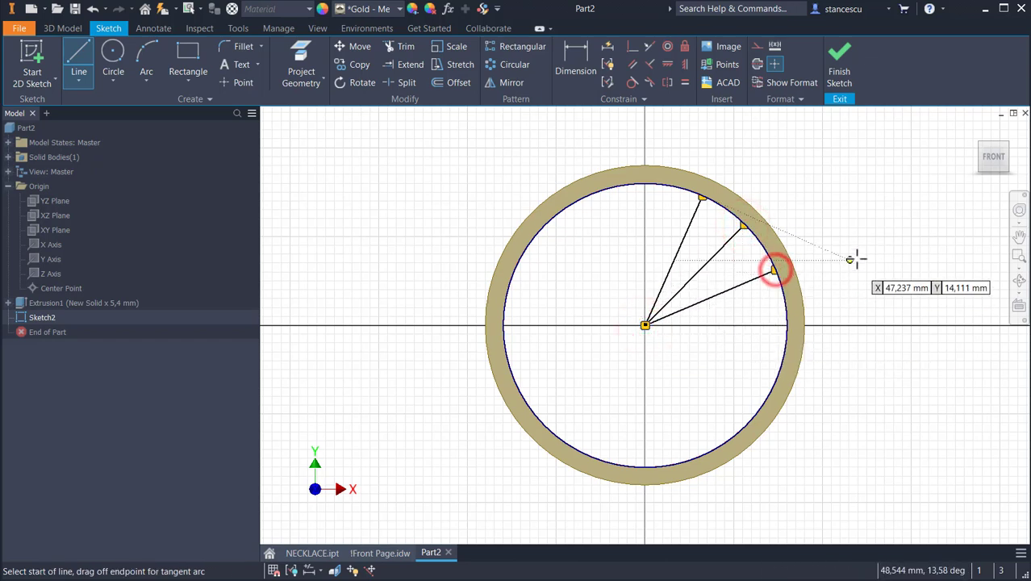
{"action": "left_click", "coordinate": [743, 225]}
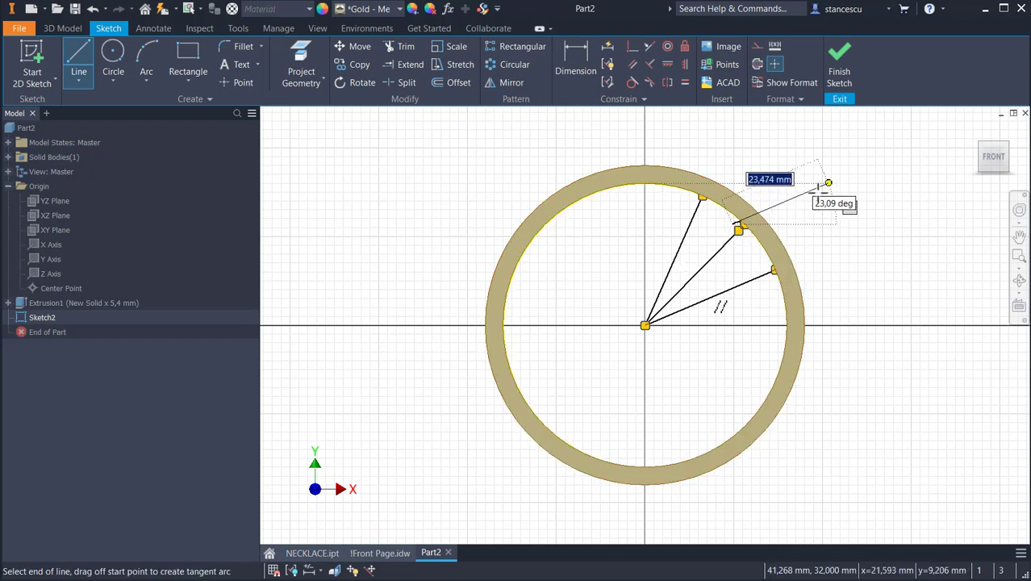
{"action": "key", "text": "Escape"}
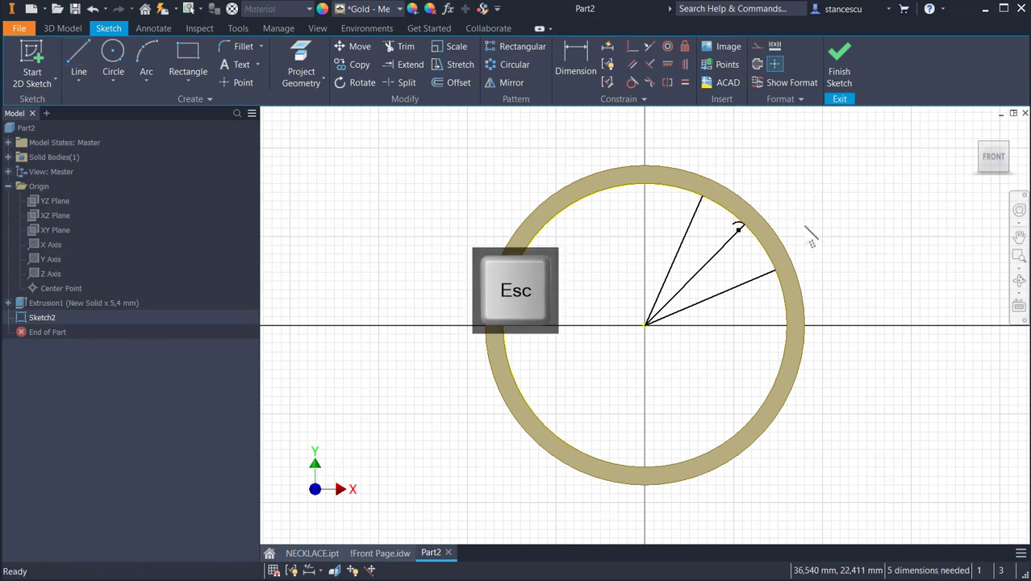
Undo the stray segment at the middle radial line's end, and shift that line's endpoint slightly along the inner circle.
{"action": "key", "text": "ctrl+z"}
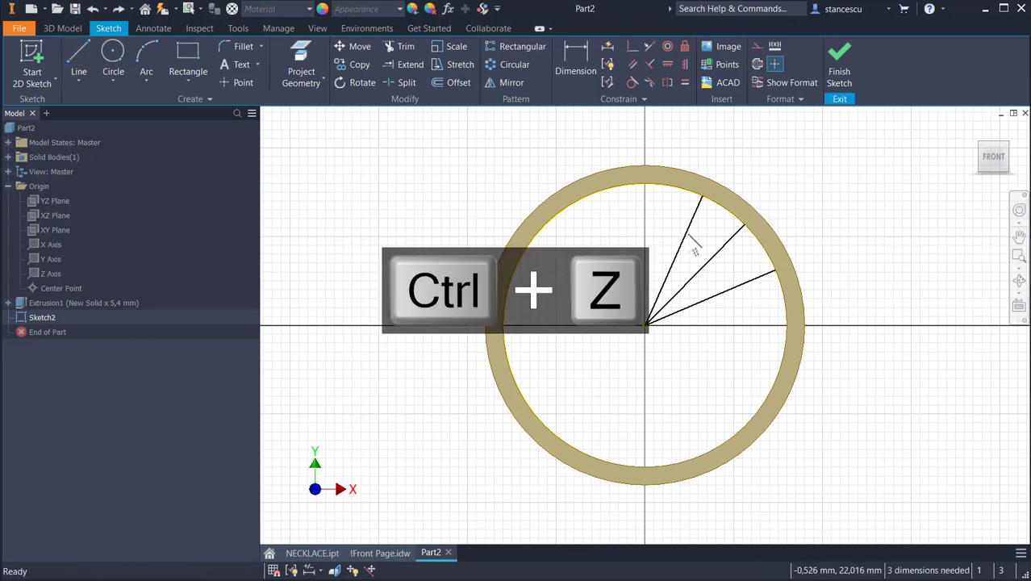
{"action": "scroll", "coordinate": [689, 236], "scroll_direction": "up", "scroll_amount": 3}
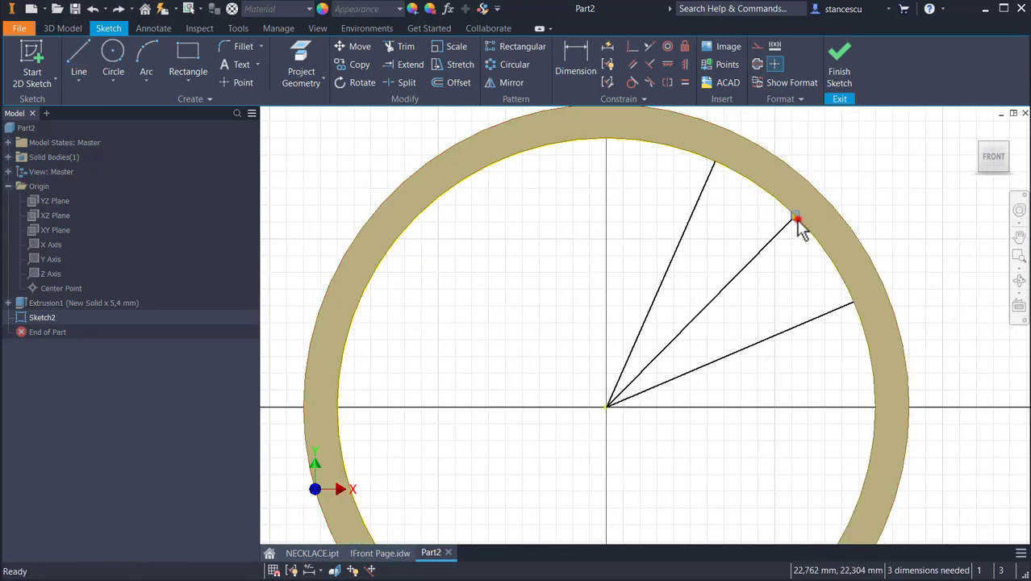
{"action": "left_click_drag", "start_coordinate": [795, 217], "coordinate": [759, 219]}
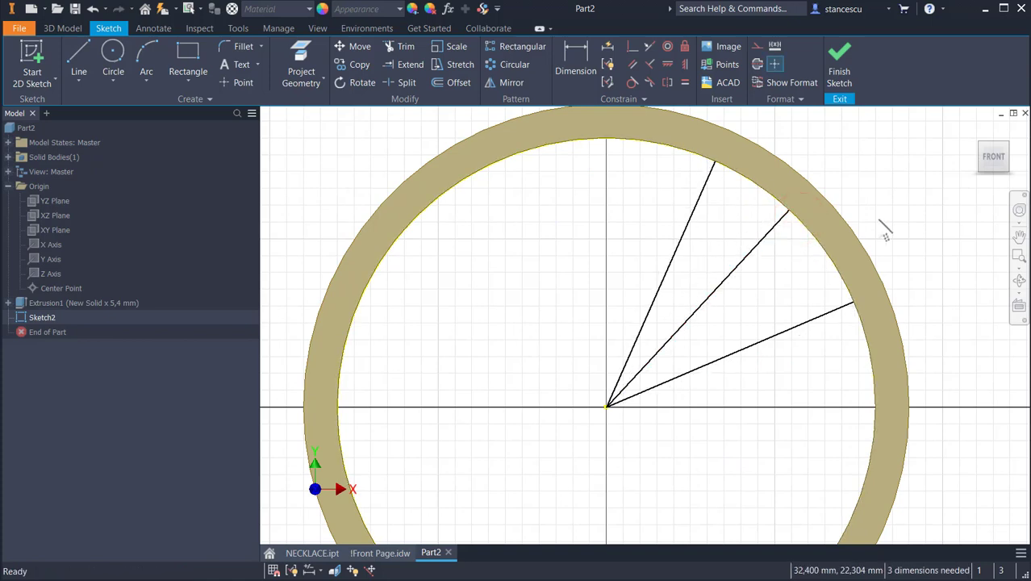
{"action": "scroll", "coordinate": [964, 192], "scroll_direction": "down", "scroll_amount": 3}
{"action": "mouse_move", "coordinate": [973, 276]}
{"action": "middle_mouse_down"}
{"action": "mouse_move", "coordinate": [845, 239]}
{"action": "mouse_move", "coordinate": [857, 269]}
{"action": "middle_mouse_up"}
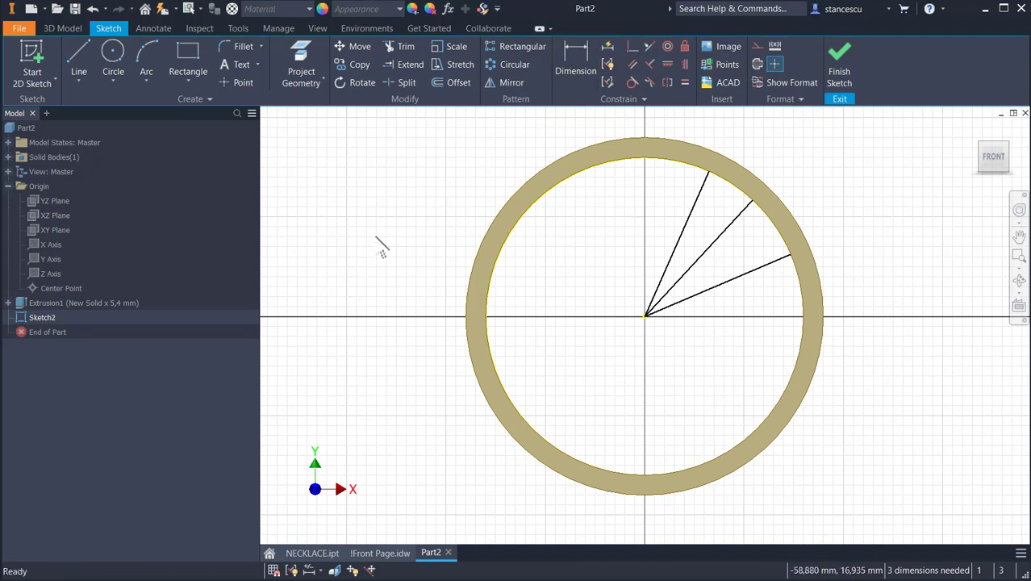
Project the origin's Y axis into the sketch as reference geometry.
{"action": "left_click", "coordinate": [297, 76]}
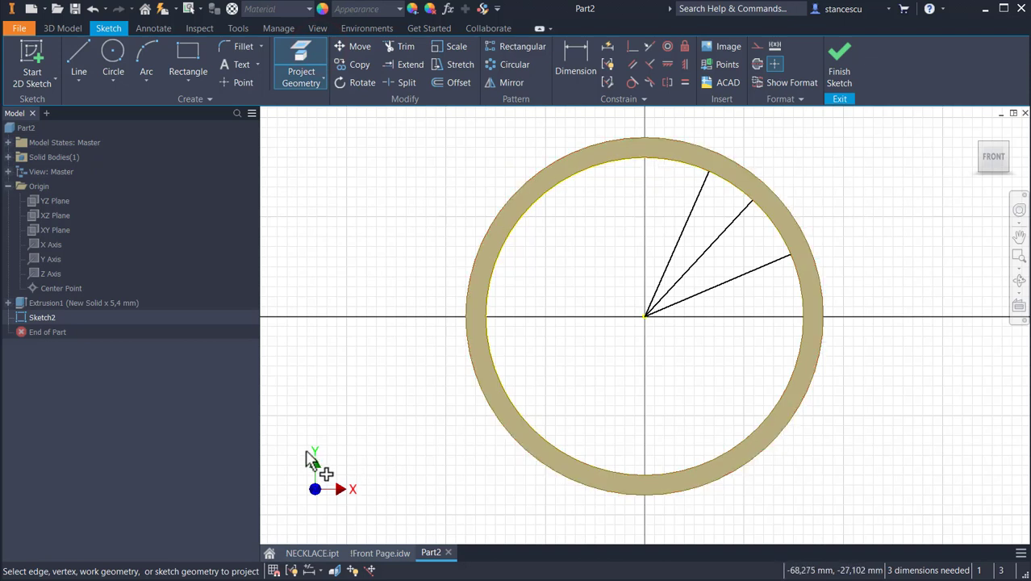
{"action": "left_click", "coordinate": [56, 258]}
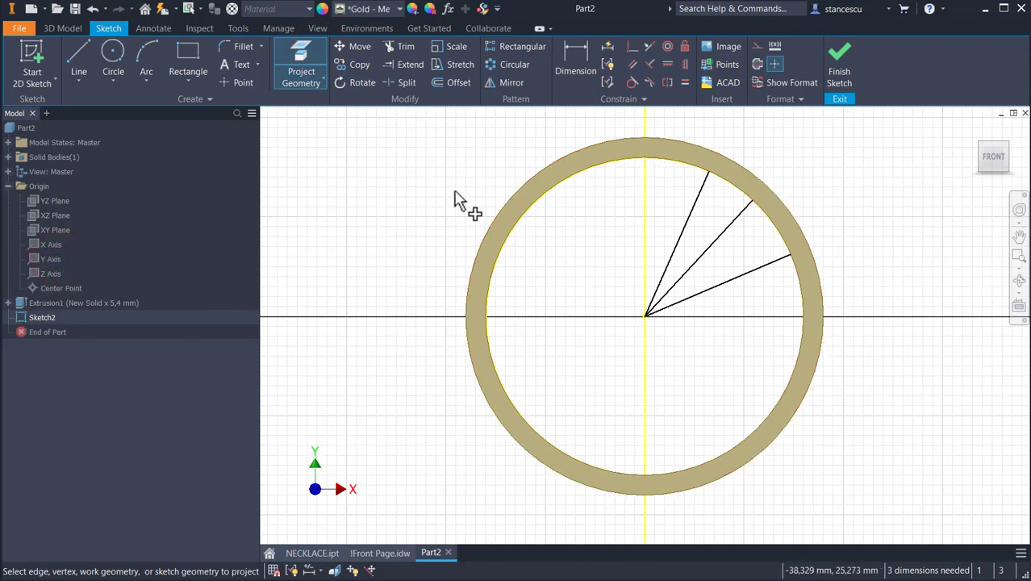
{"action": "key", "text": "Escape"}
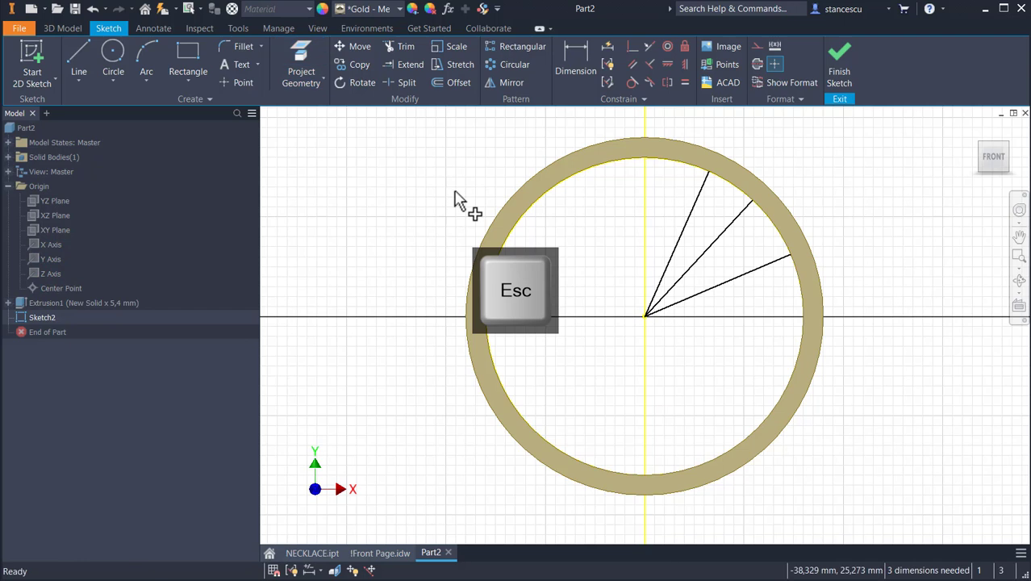
Dimension the angle between the projected Y axis and the nearest radial line as 22,5 degrees.
{"action": "left_click", "coordinate": [573, 62]}
{"action": "left_click", "coordinate": [647, 186]}
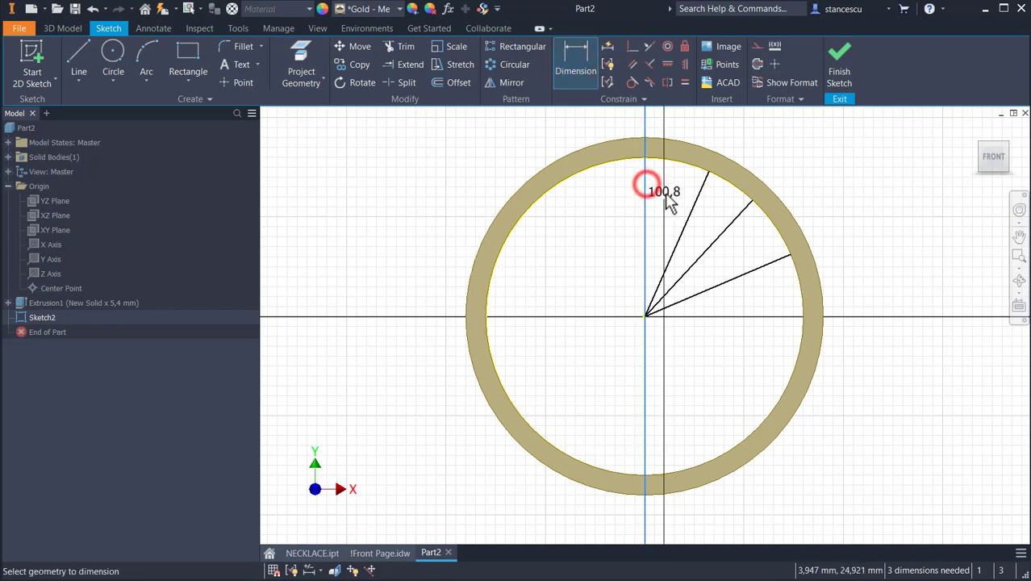
{"action": "left_click", "coordinate": [683, 210]}
{"action": "left_click", "coordinate": [673, 200]}
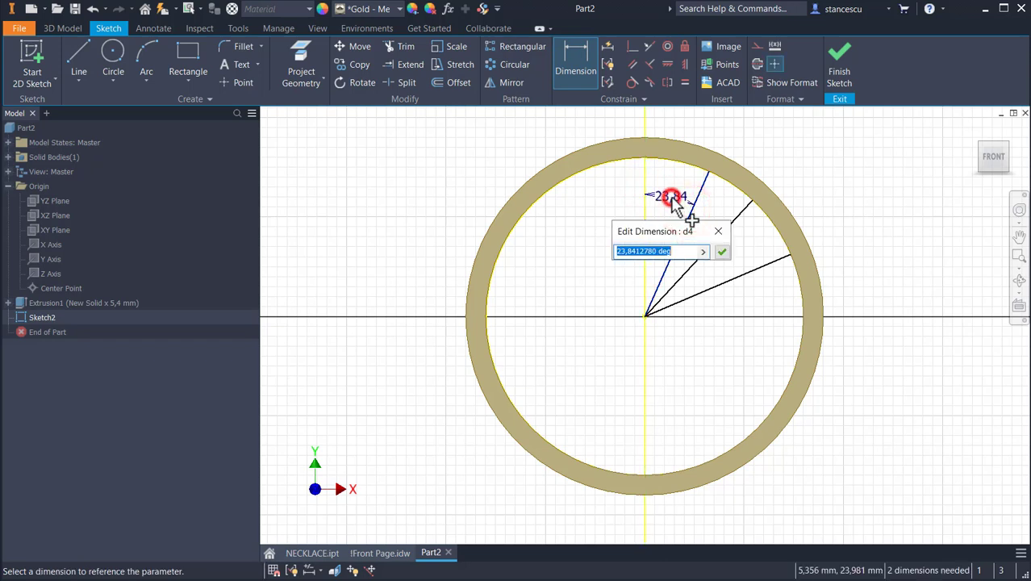
{"action": "type", "text": "22"}
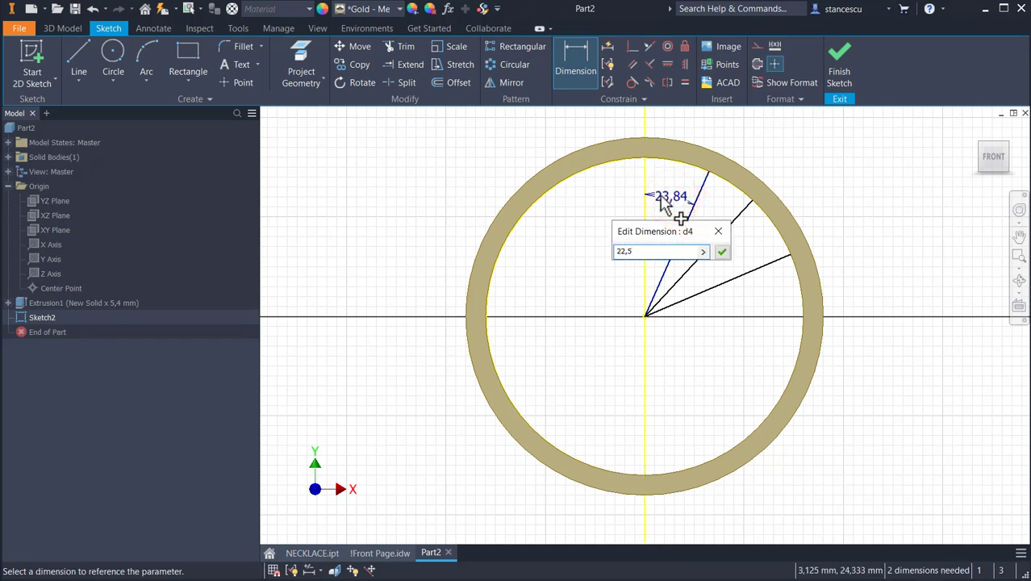
{"action": "type", "text": ",5"}
{"action": "key", "text": "Return"}
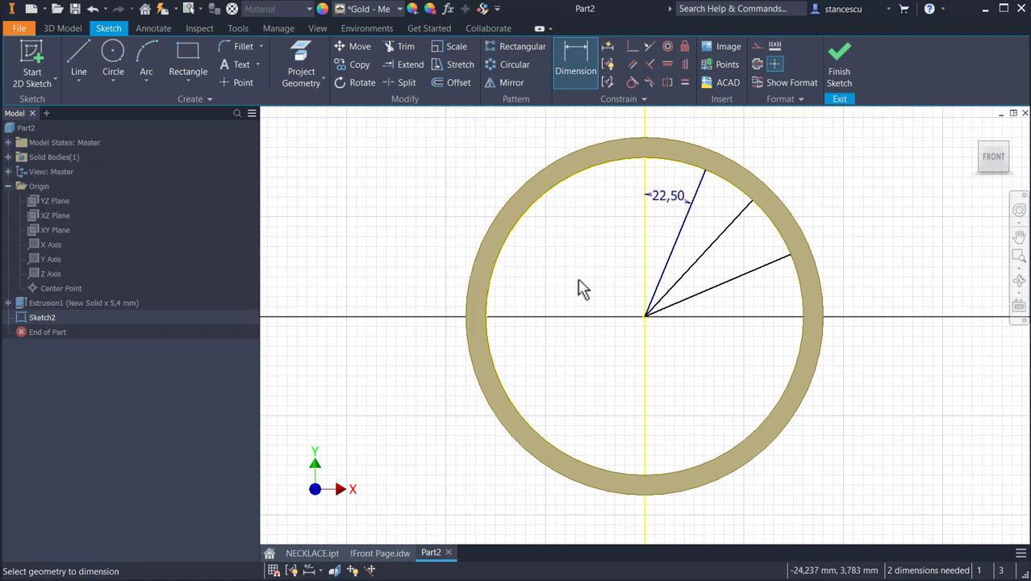
Dimension the angle between the first and middle radial lines, linking its value to the first angle dimension d4.
{"action": "left_click", "coordinate": [677, 235]}
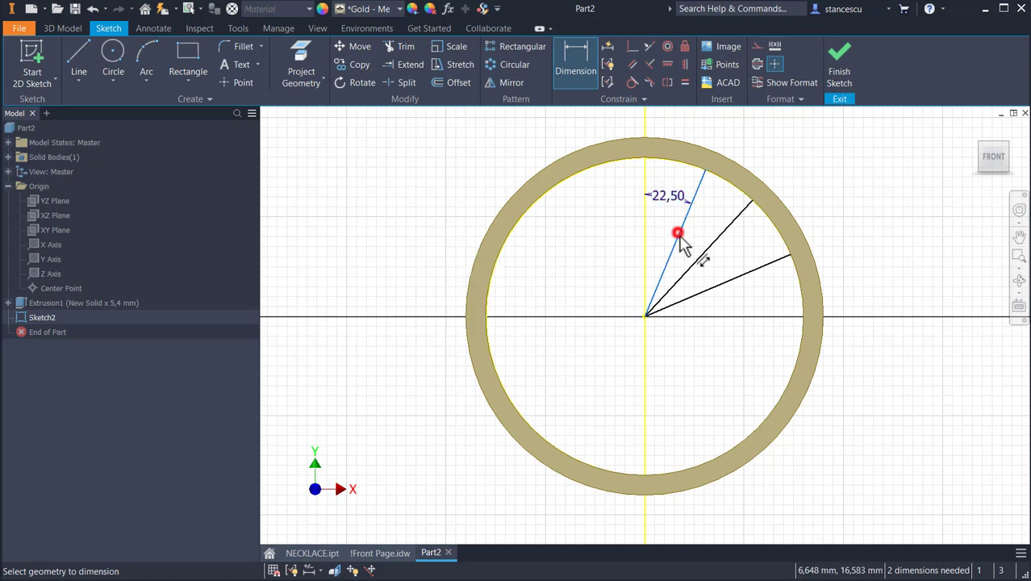
{"action": "left_click", "coordinate": [691, 268]}
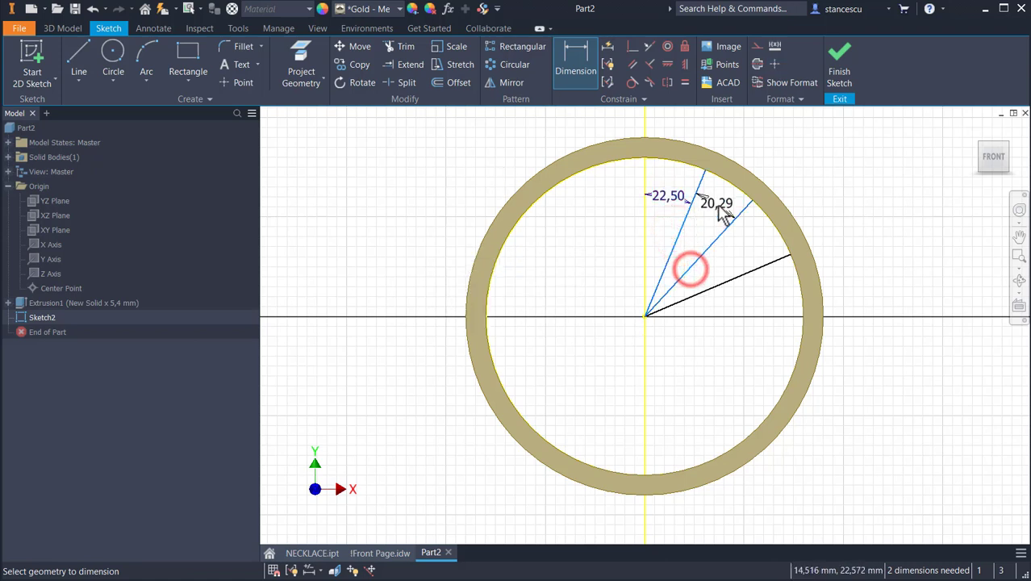
{"action": "left_click", "coordinate": [716, 203]}
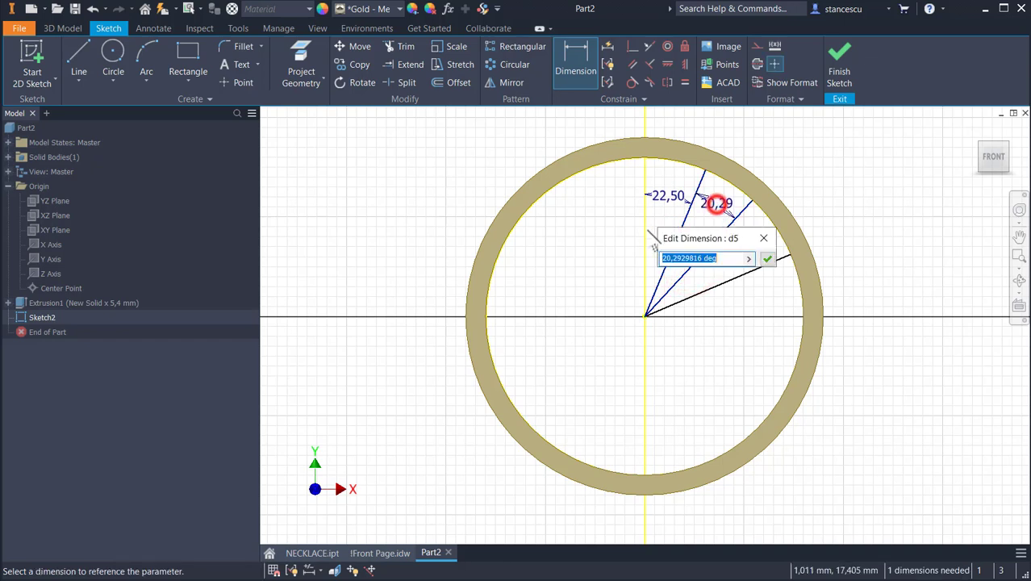
{"action": "left_click", "coordinate": [670, 198]}
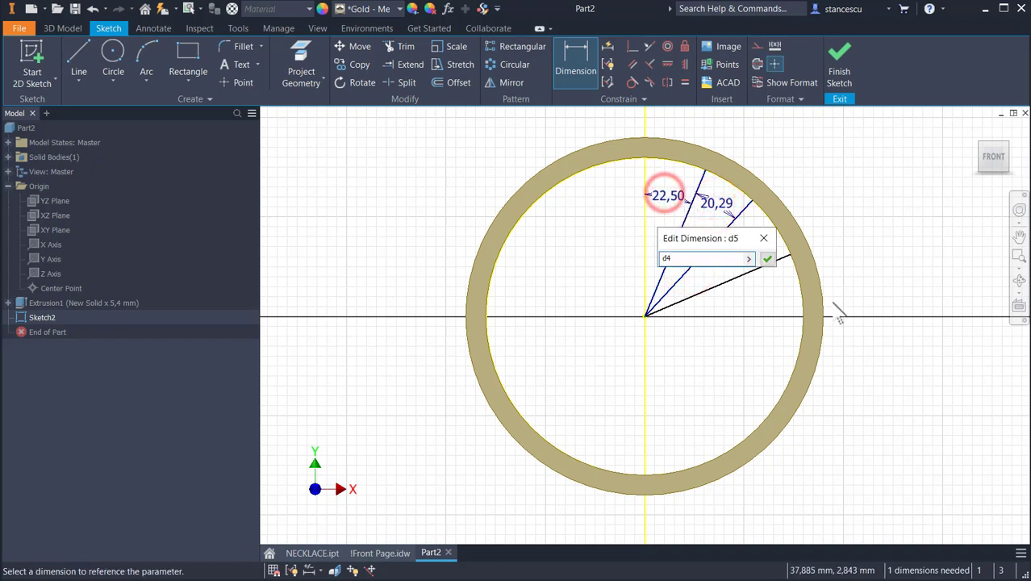
{"action": "left_click", "coordinate": [767, 259]}
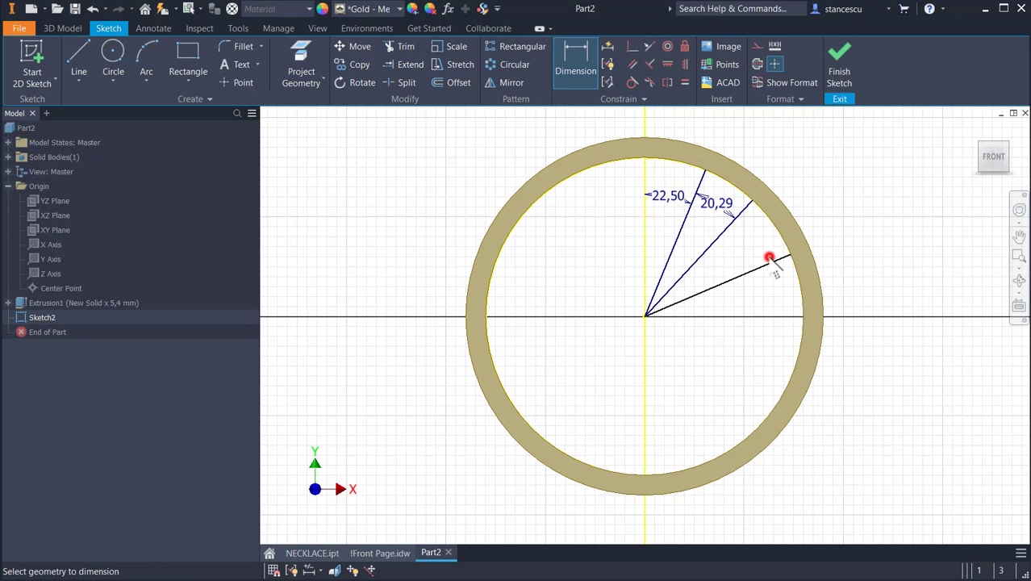
Dimension the angle between the middle and lowest radial lines, linked to d4, and finish the sketch.
{"action": "left_click", "coordinate": [728, 235]}
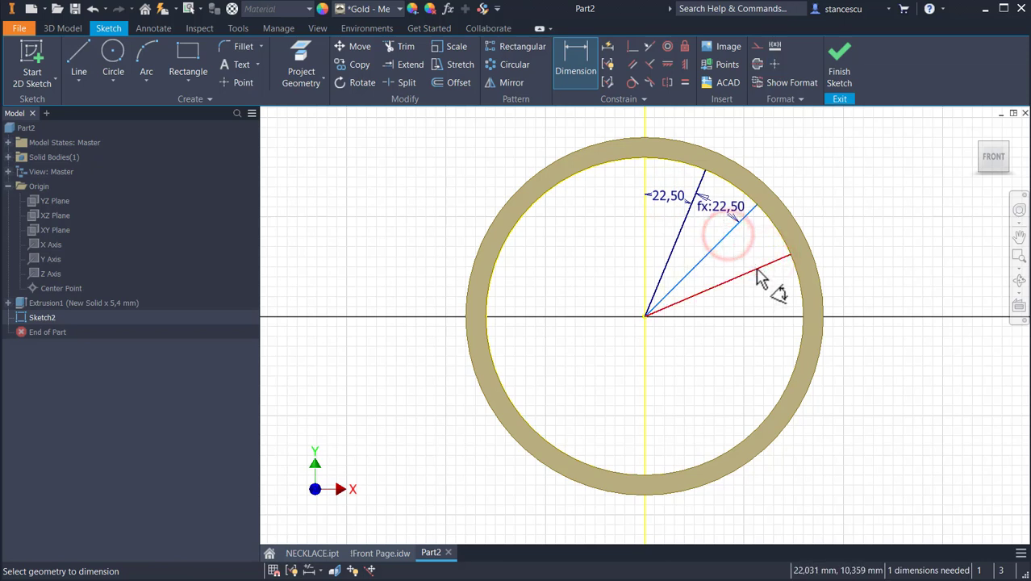
{"action": "left_click", "coordinate": [756, 269]}
{"action": "left_click", "coordinate": [748, 247]}
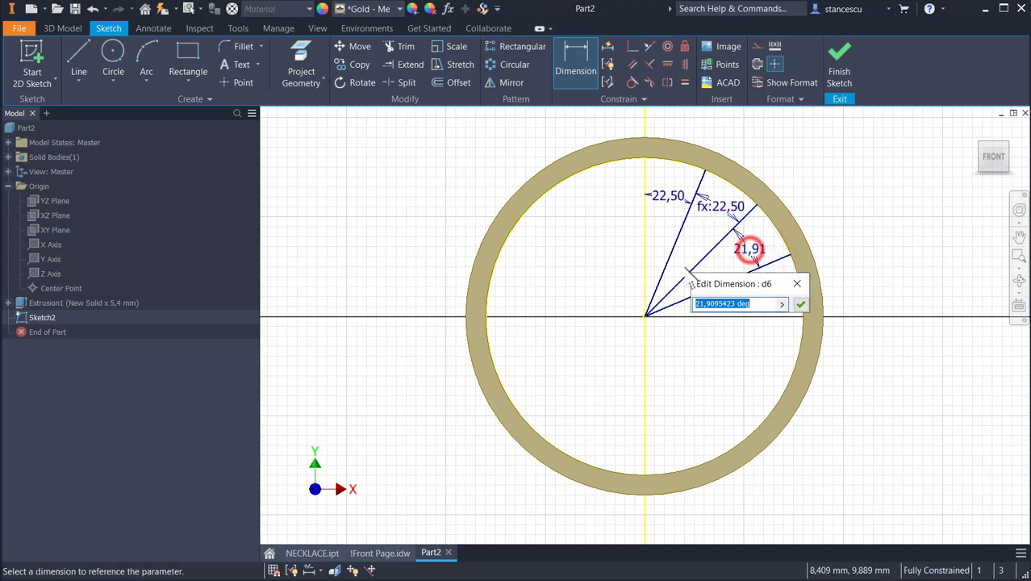
{"action": "left_click", "coordinate": [670, 199]}
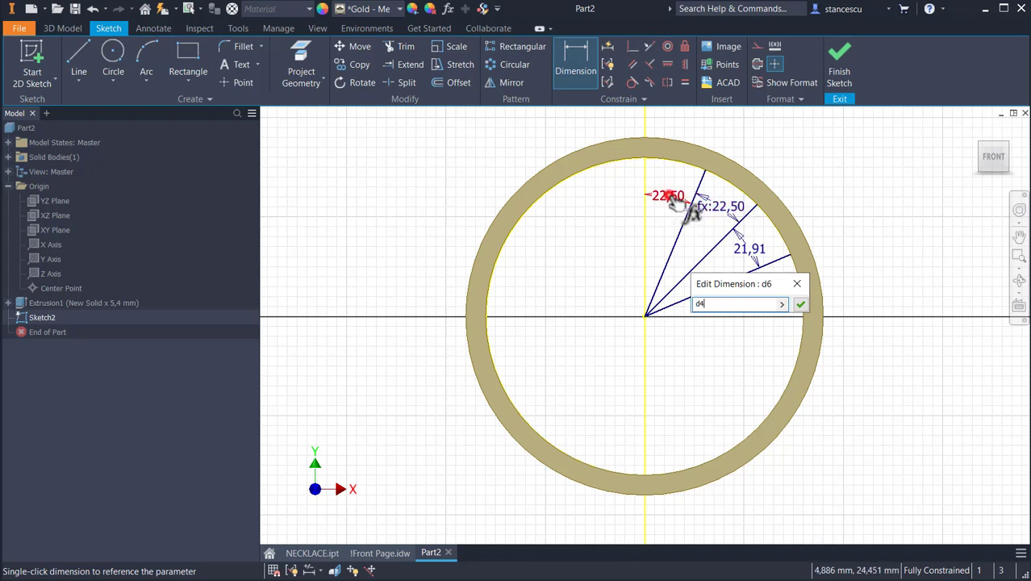
{"action": "left_click", "coordinate": [801, 305]}
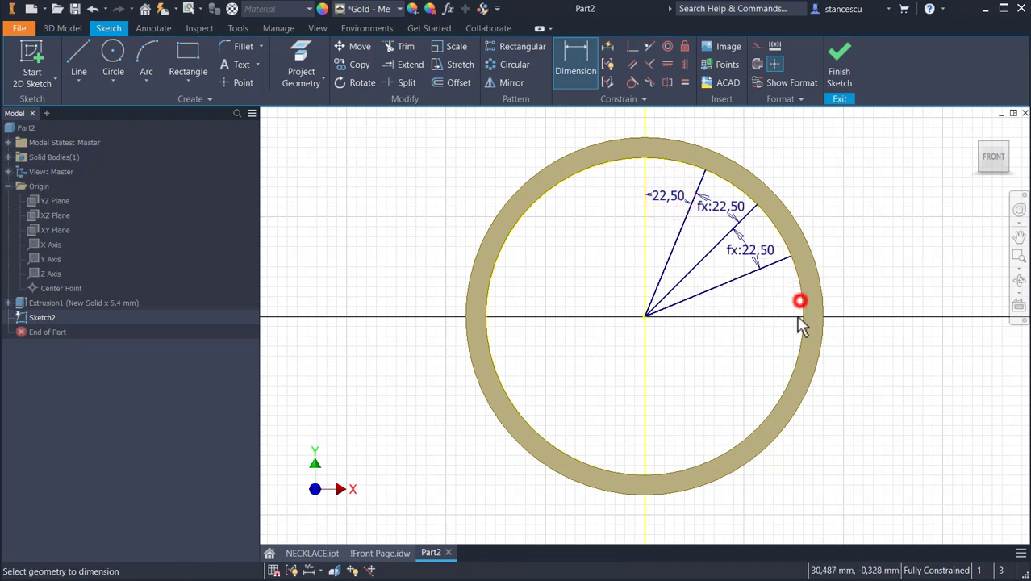
{"action": "left_click", "coordinate": [840, 72]}
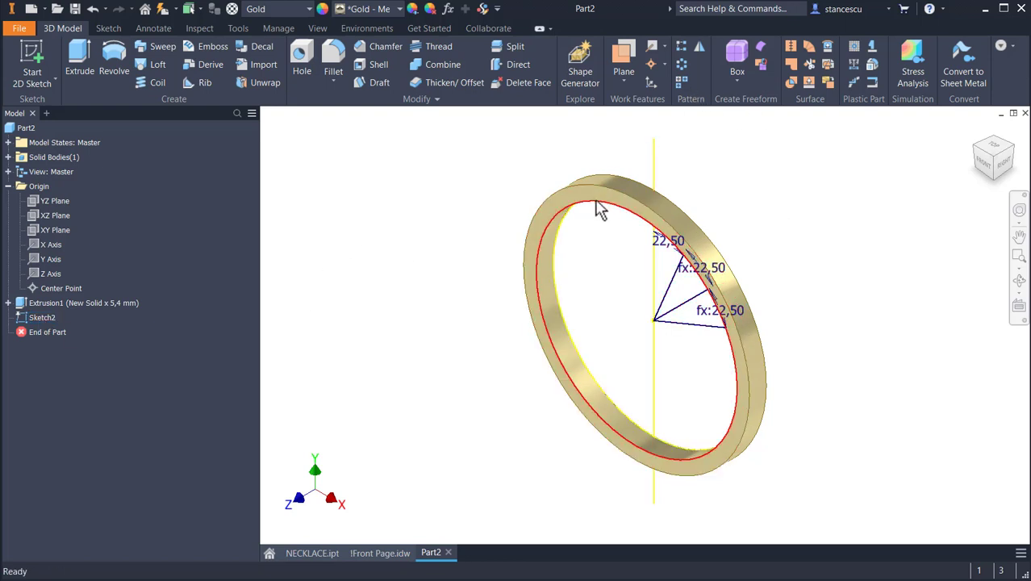
Create a work plane through the projected Y axis at 90 degrees to the XY plane.
{"action": "left_click", "coordinate": [627, 52]}
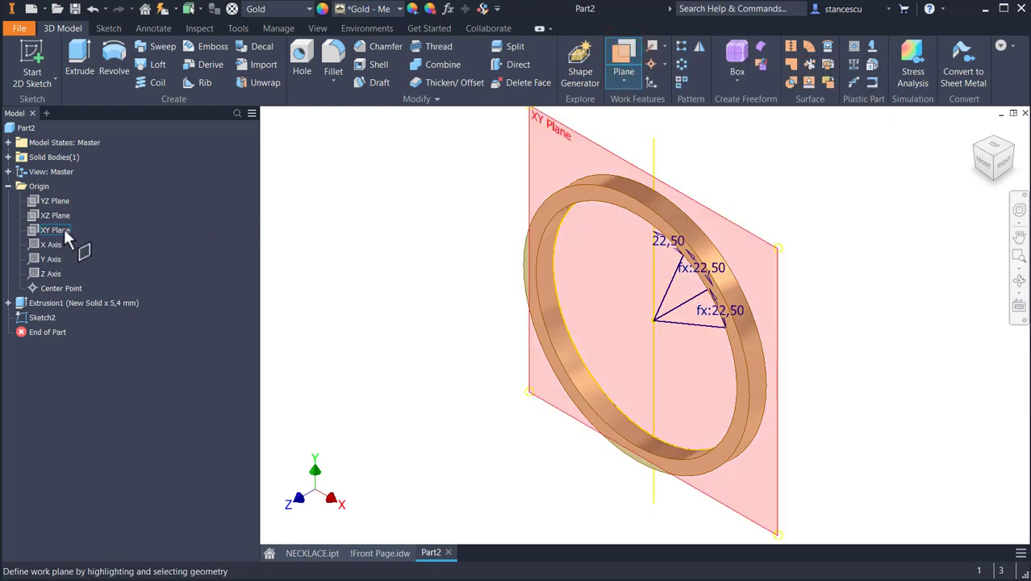
{"action": "left_click", "coordinate": [59, 230]}
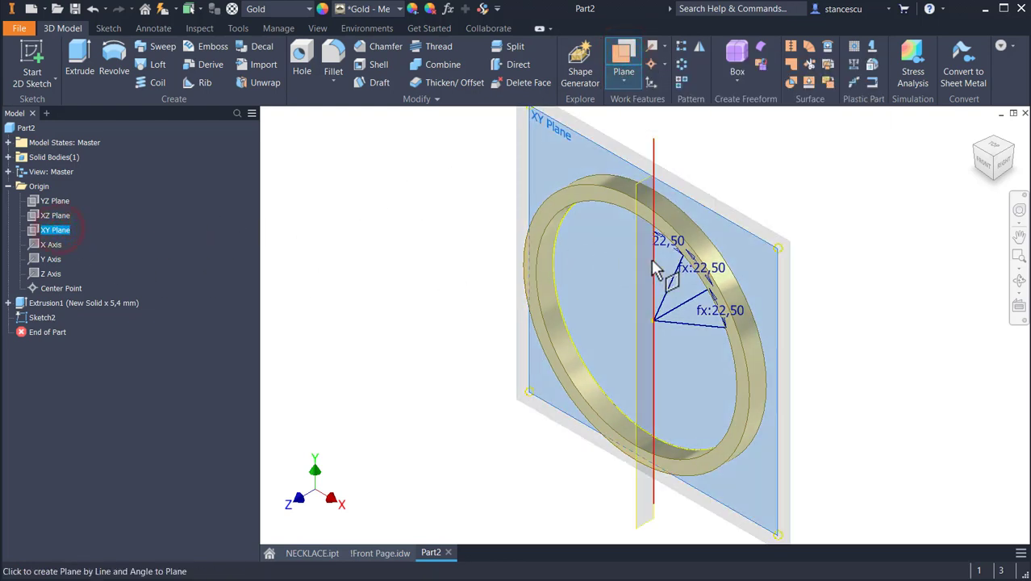
{"action": "left_click", "coordinate": [658, 269]}
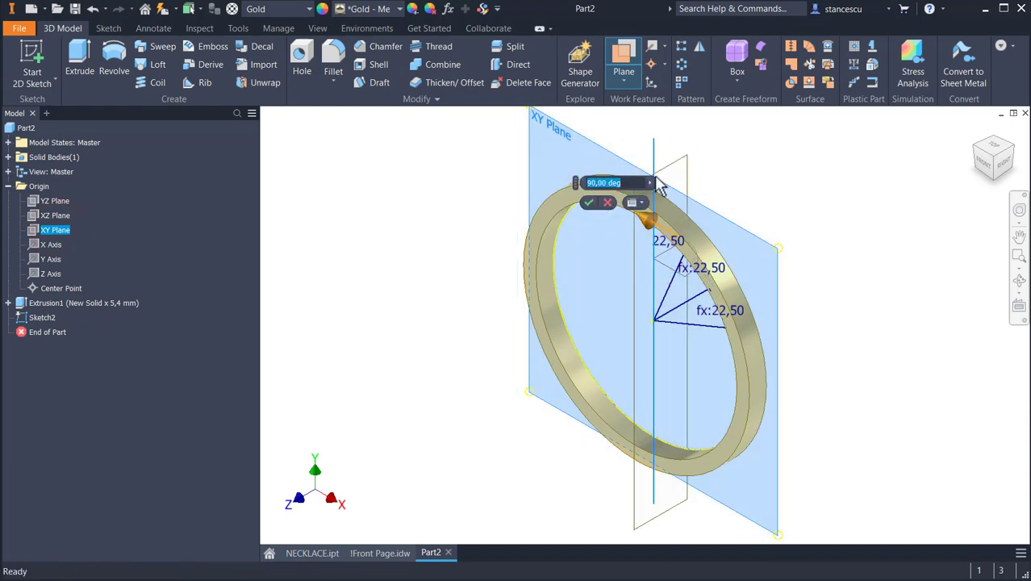
{"action": "left_click", "coordinate": [586, 201]}
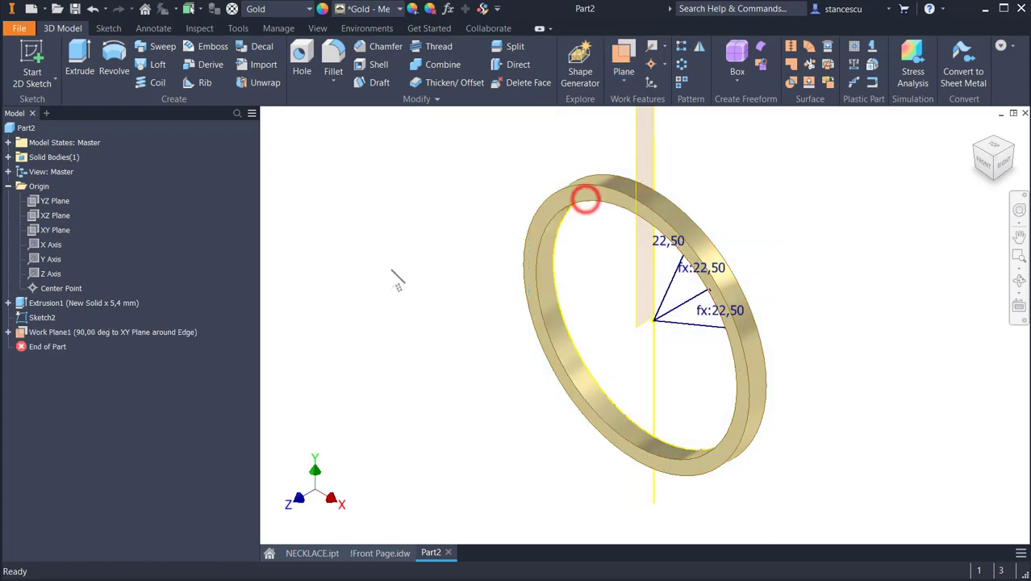
Start a sketch on the new 90-degree work plane and slice the model graphics at the sketch plane.
{"action": "left_click", "coordinate": [638, 162]}
{"action": "left_click", "coordinate": [673, 156]}
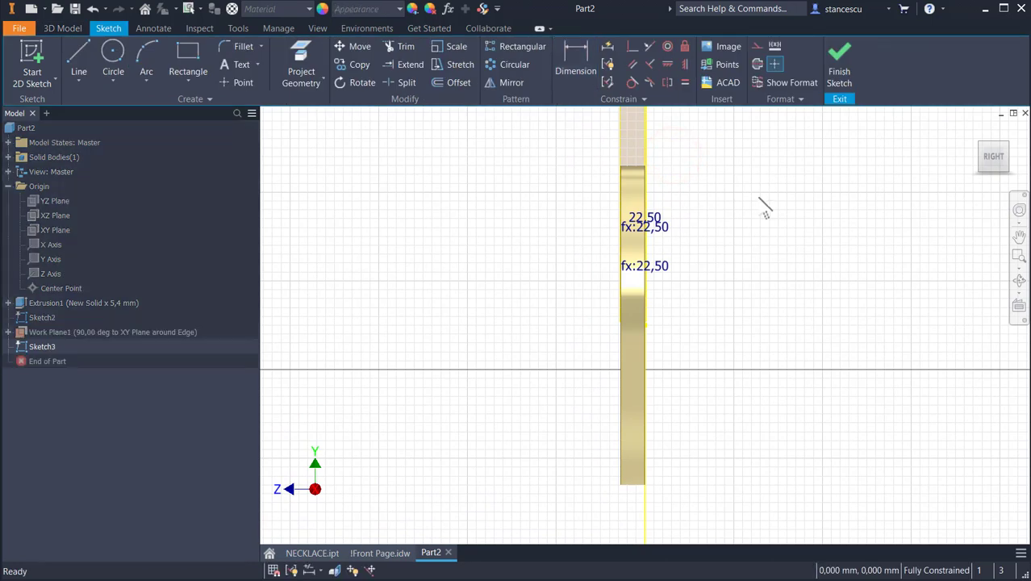
{"action": "key", "text": "F7"}
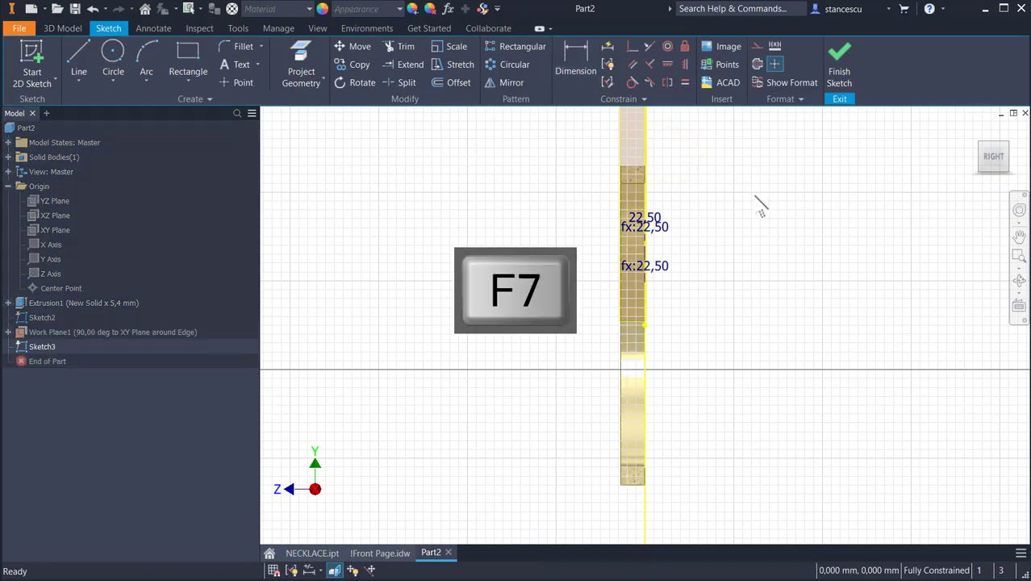
Project the outer and inner edges of the ring's cut section at its top into the sketch.
{"action": "scroll", "coordinate": [637, 159], "scroll_direction": "up", "scroll_amount": 5}
{"action": "middle_click_drag", "start_coordinate": [620, 261], "coordinate": [633, 340]}
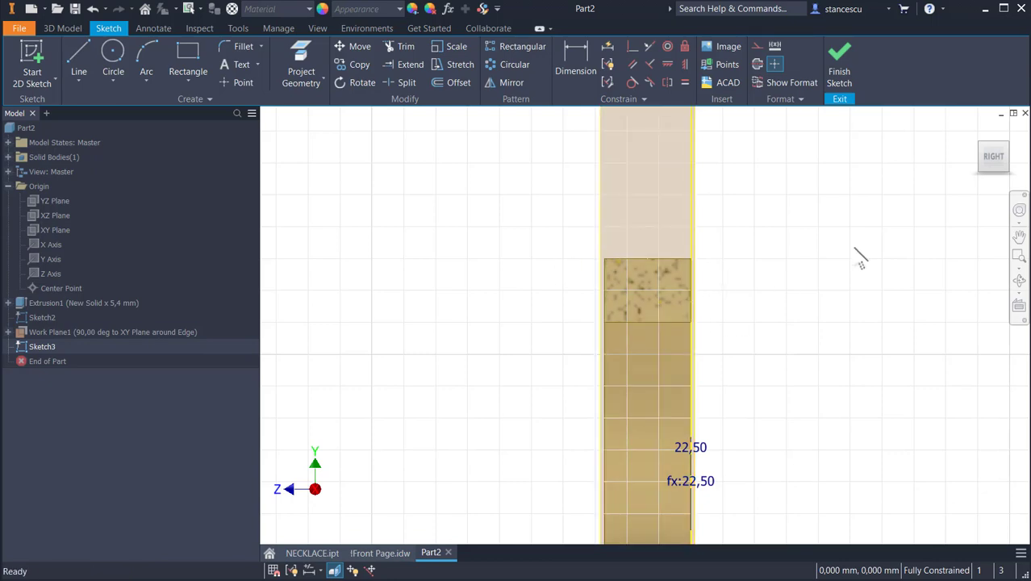
{"action": "mouse_move", "coordinate": [854, 248]}
{"action": "middle_mouse_down", "text": "shift"}
{"action": "mouse_move", "coordinate": [775, 263]}
{"action": "mouse_move", "coordinate": [770, 239]}
{"action": "middle_mouse_up", "text": "shift"}
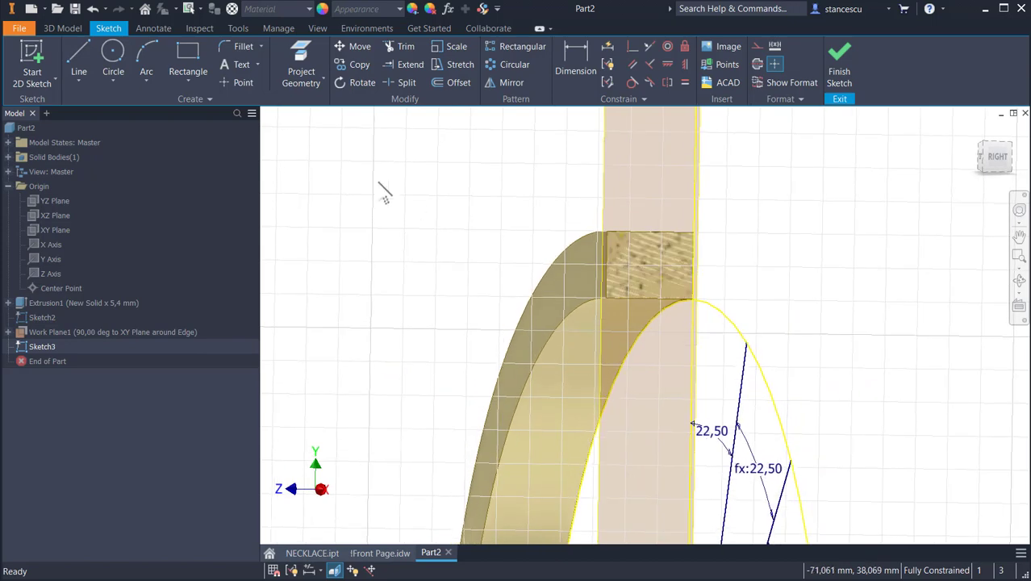
{"action": "left_click", "coordinate": [304, 50]}
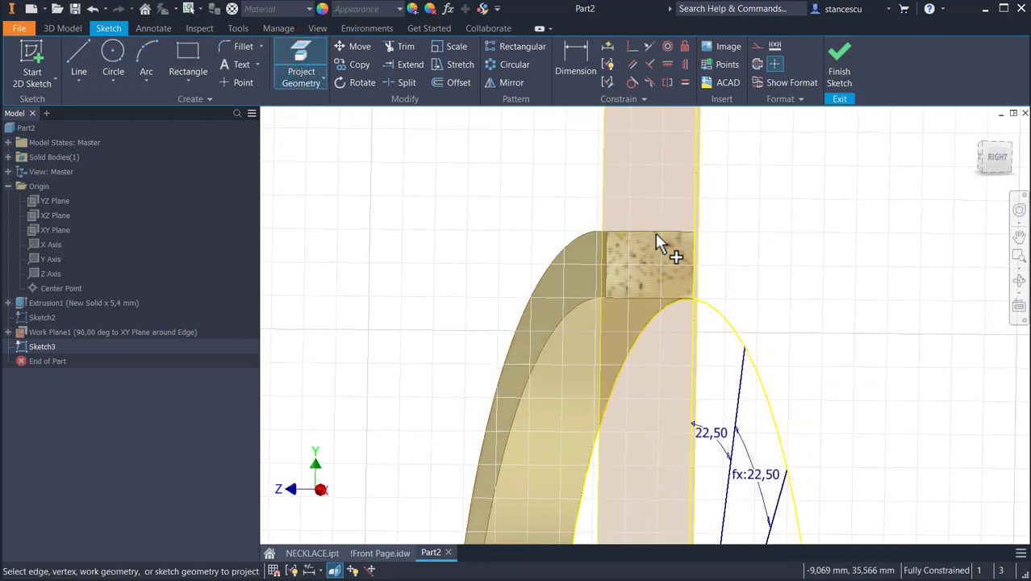
{"action": "left_click", "coordinate": [656, 230]}
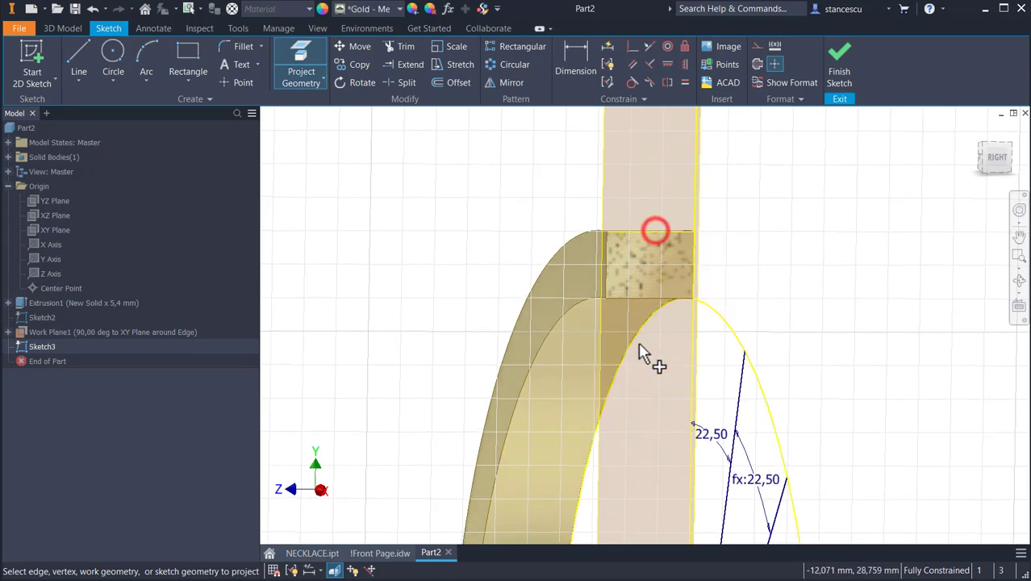
{"action": "left_click", "coordinate": [652, 297]}
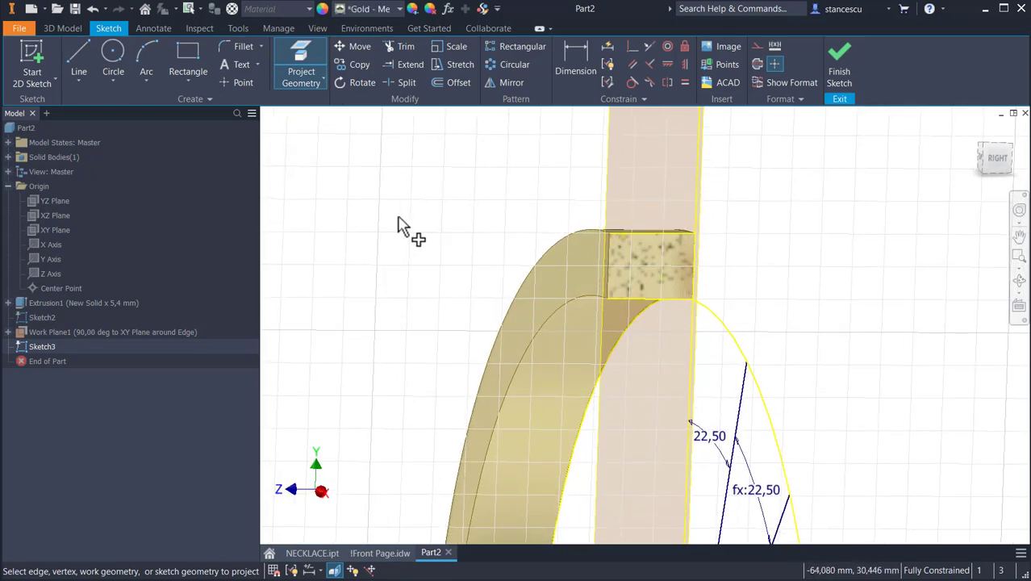
{"action": "key", "text": "Escape"}
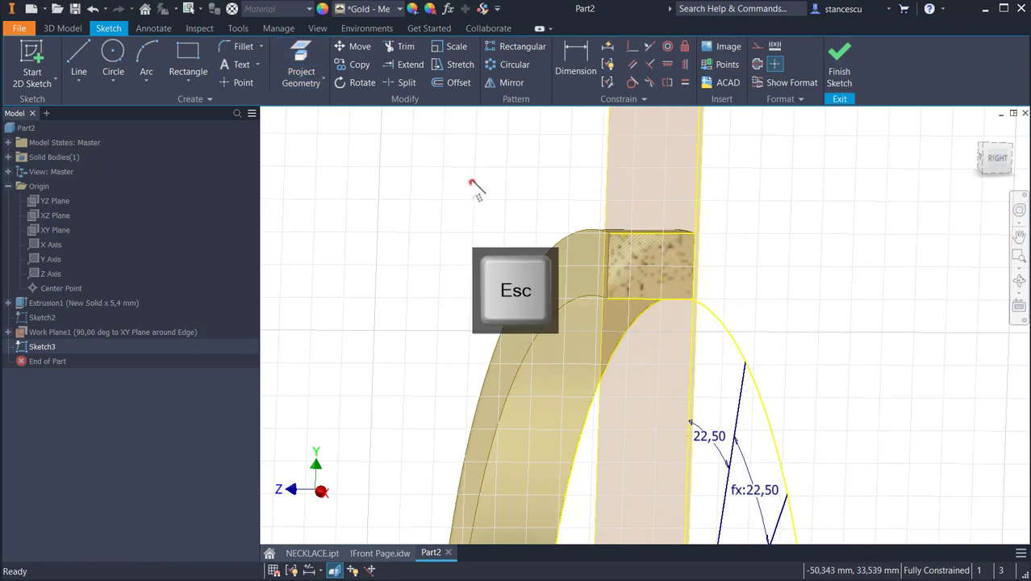
Convert the two projected section edges to construction lines.
{"action": "left_click_drag", "start_coordinate": [472, 181], "coordinate": [773, 315]}
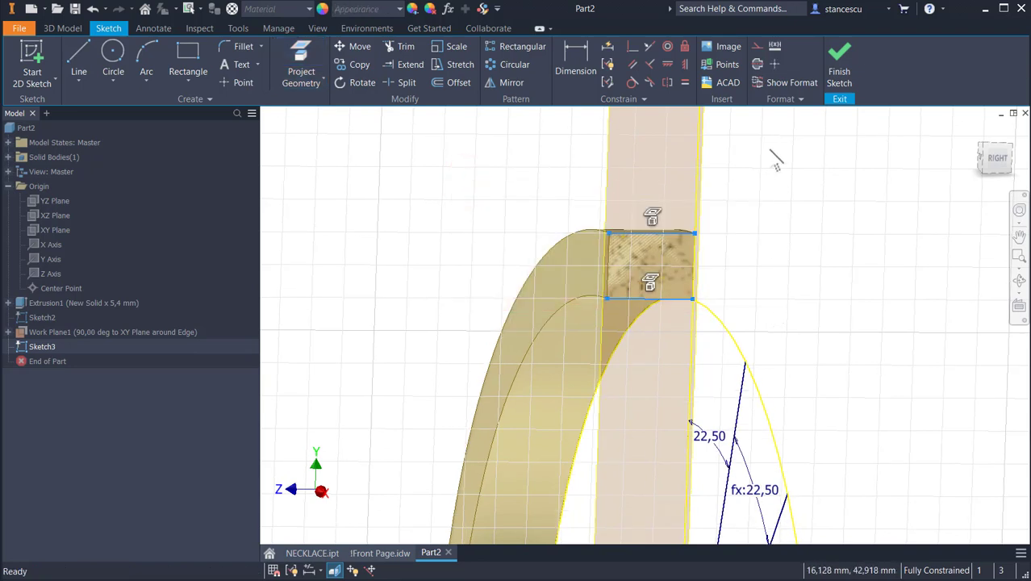
{"action": "left_click_drag", "start_coordinate": [771, 151], "coordinate": [682, 185]}
{"action": "left_click_drag", "start_coordinate": [770, 197], "coordinate": [545, 361]}
{"action": "left_click", "coordinate": [757, 48]}
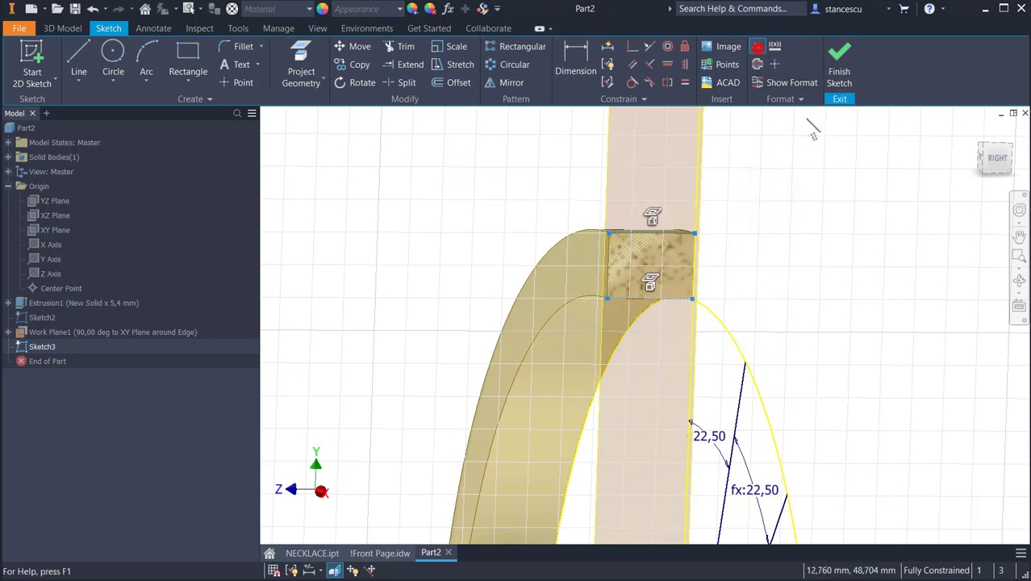
Draw a rectangle about 4 mm by 1.2 mm between the projected edges, starting at the section's outer corner on the XY plane side.
{"action": "left_click", "coordinate": [818, 159]}
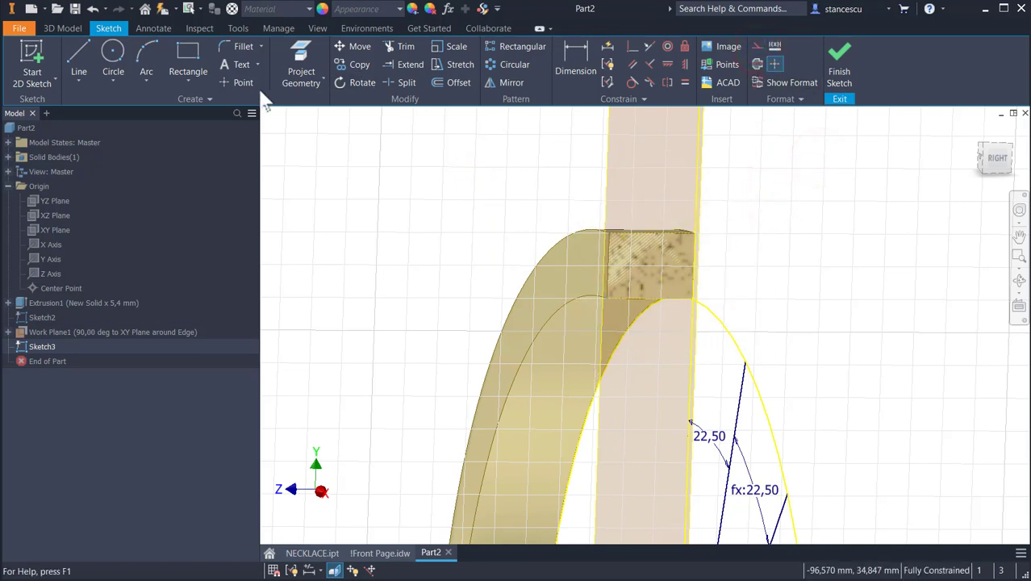
{"action": "left_click", "coordinate": [190, 50]}
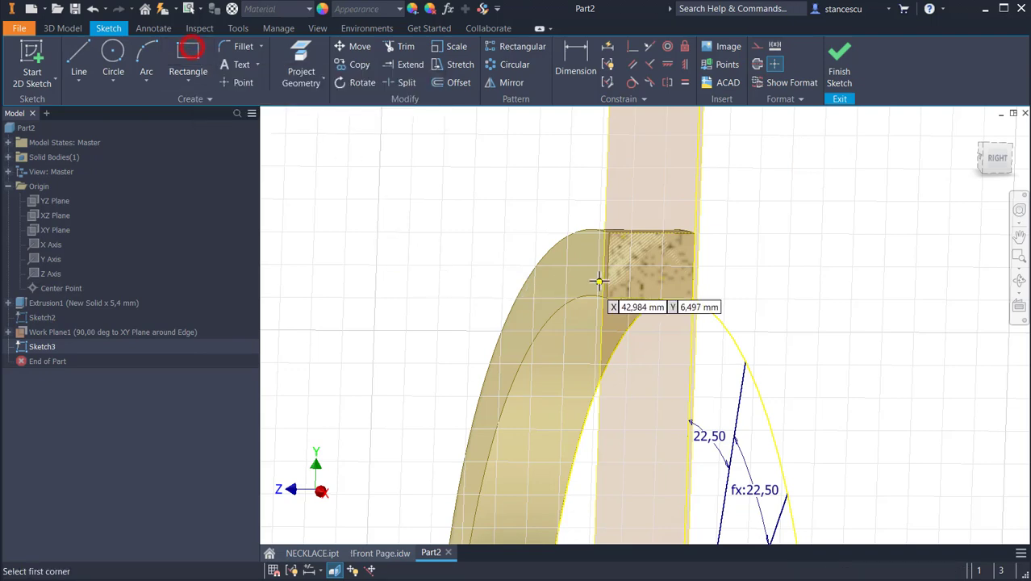
{"action": "left_click", "coordinate": [692, 236]}
{"action": "scroll", "coordinate": [670, 266], "scroll_direction": "up", "scroll_amount": 1}
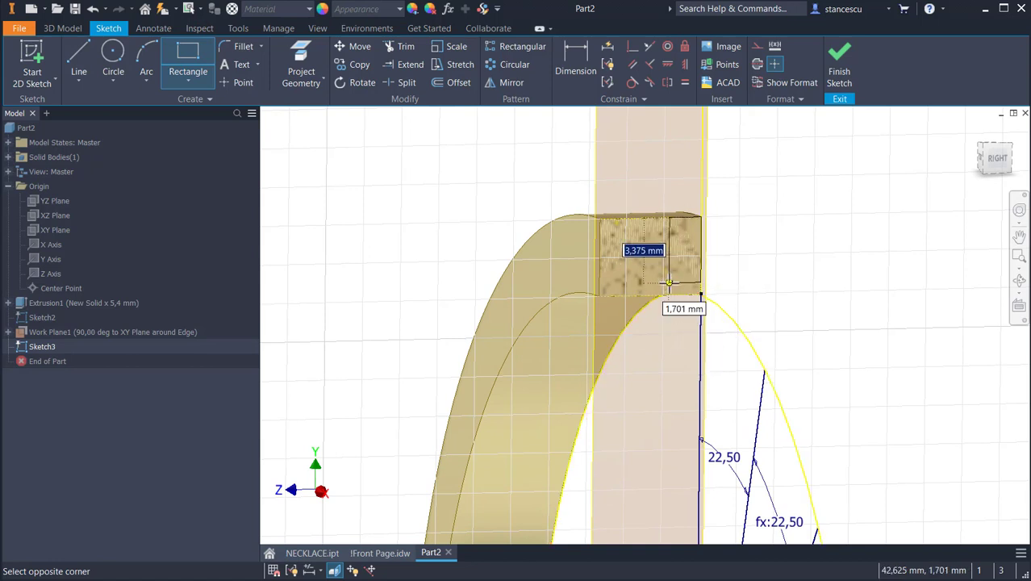
{"action": "scroll", "coordinate": [682, 290], "scroll_direction": "up", "scroll_amount": 2}
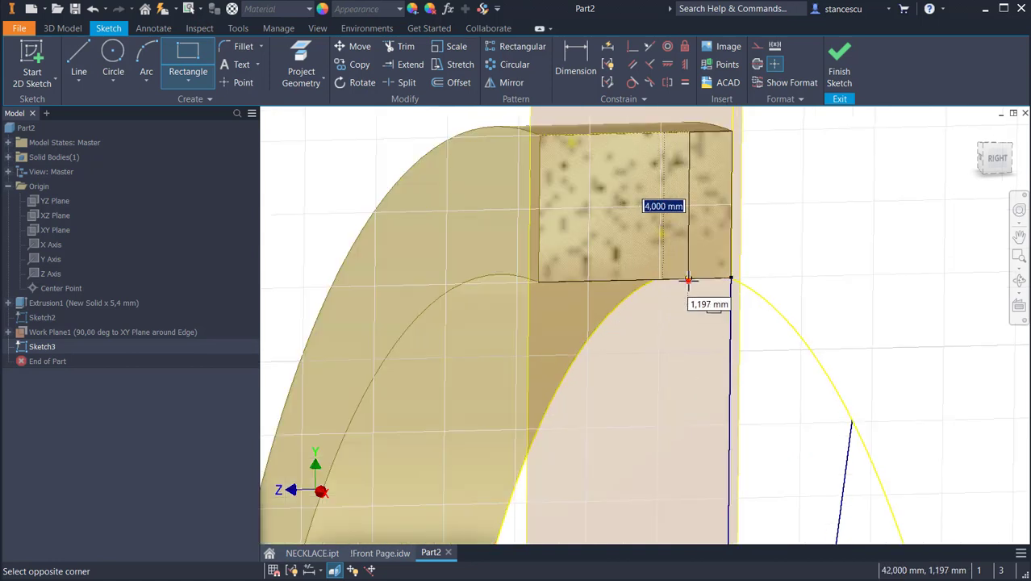
{"action": "left_click", "coordinate": [689, 280]}
Dimension the width of the rectangle and set it to 0,4 mm.
{"action": "left_click", "coordinate": [567, 55]}
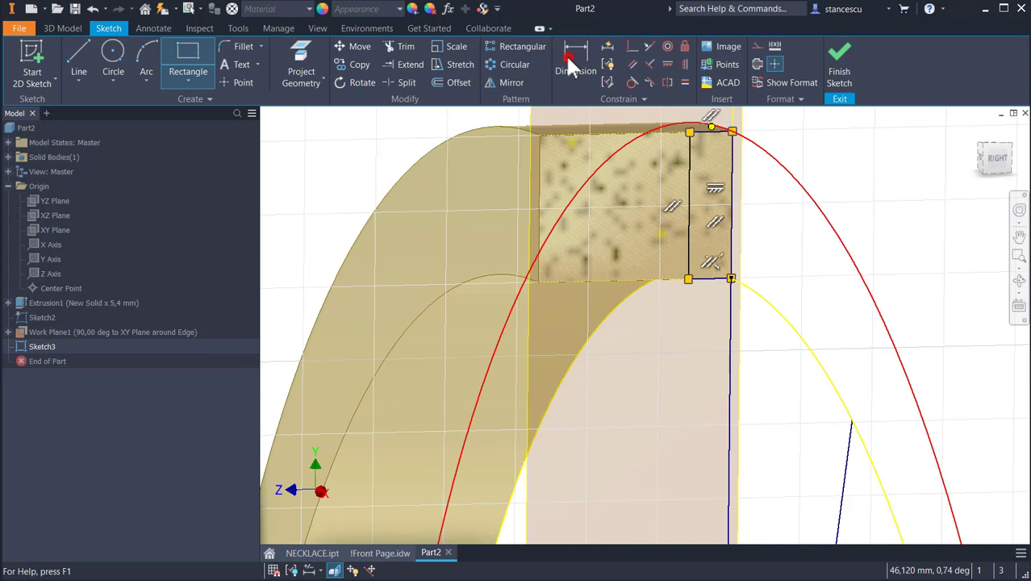
{"action": "left_click", "coordinate": [690, 198]}
{"action": "left_click", "coordinate": [730, 196]}
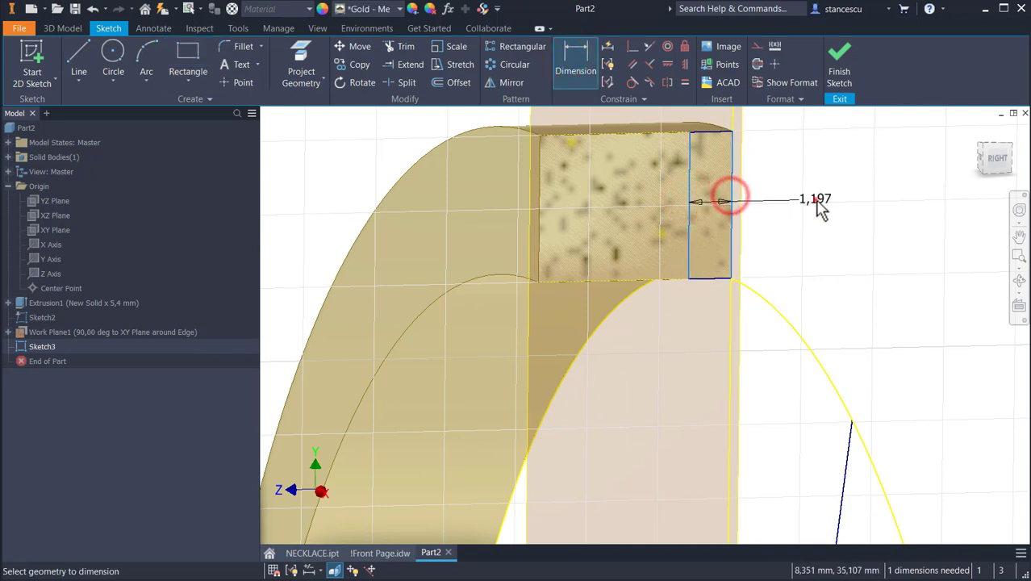
{"action": "left_click", "coordinate": [818, 203]}
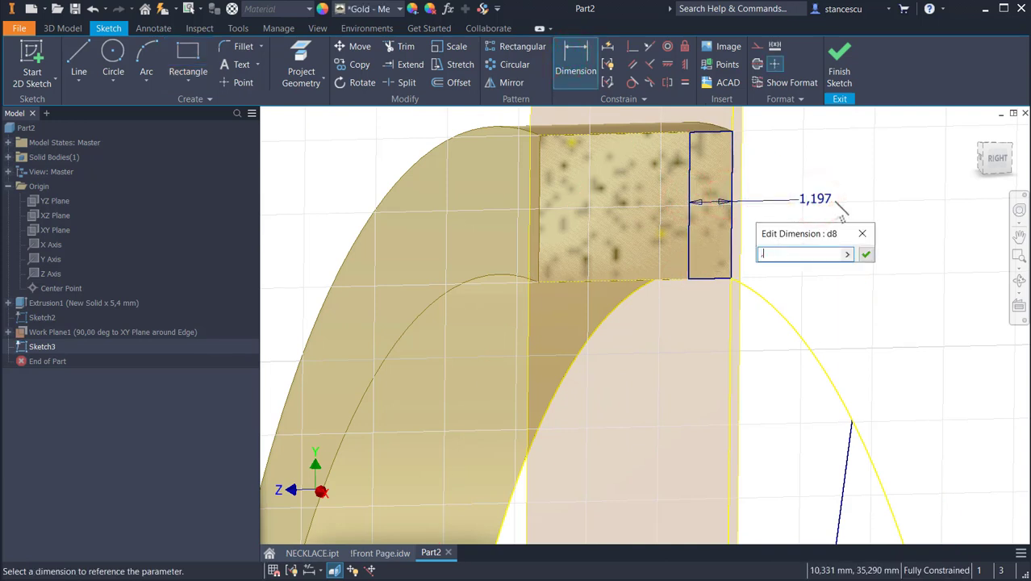
{"action": "type", "text": ",4"}
{"action": "key", "text": "Return"}
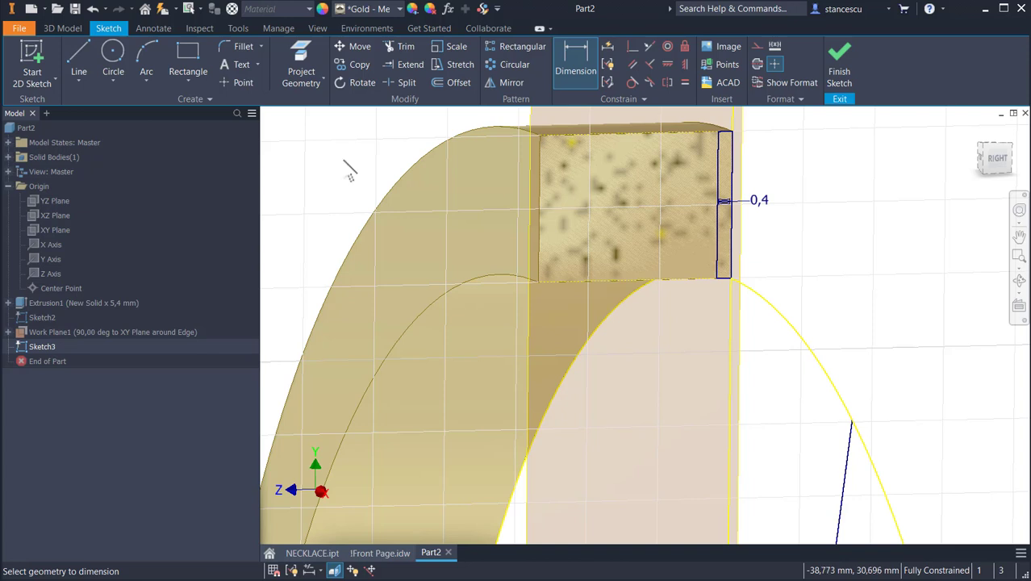
Finish the first section sketch and hide the work plane at the top of the ring.
{"action": "left_click", "coordinate": [847, 55]}
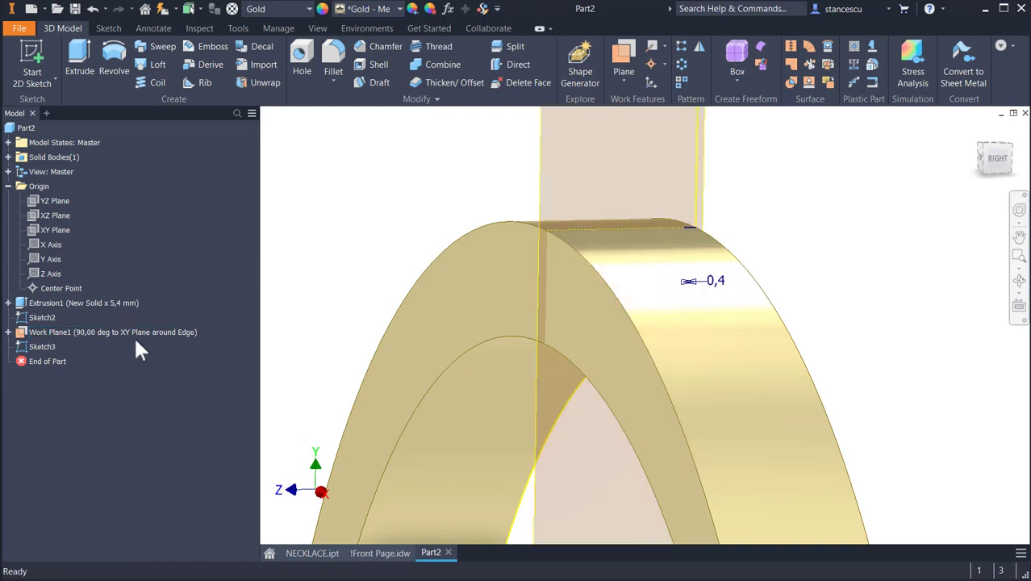
{"action": "right_click", "coordinate": [134, 335]}
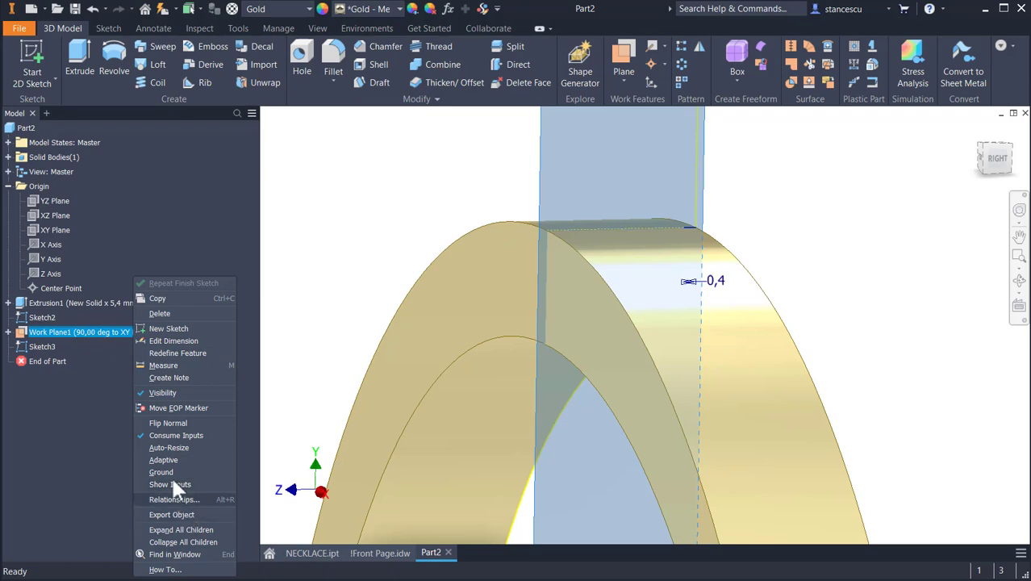
{"action": "left_click", "coordinate": [170, 394]}
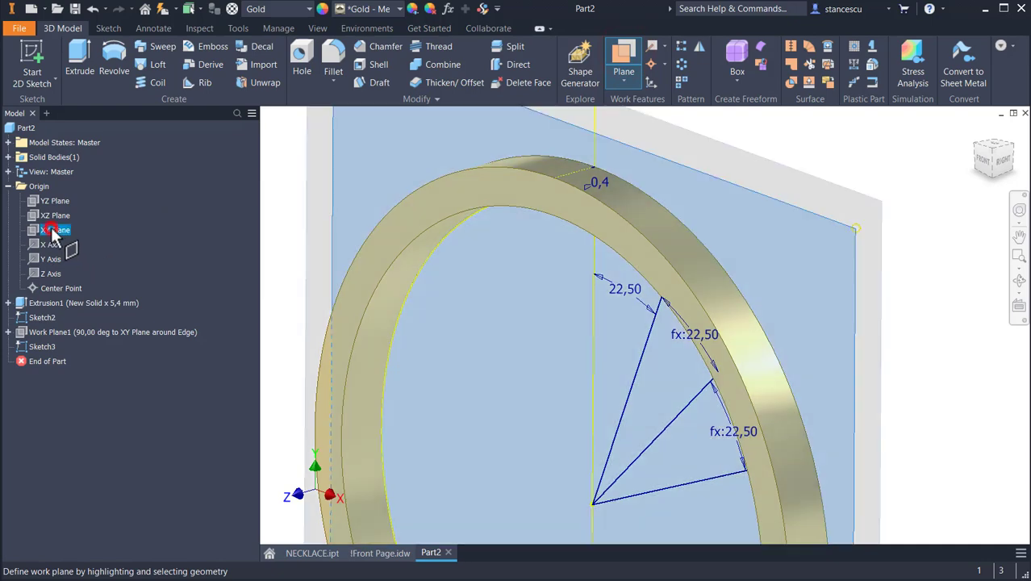
Create a work plane through the first 22,50-degree guide line at 90 degrees to the XY plane.
{"action": "left_click", "coordinate": [51, 229]}
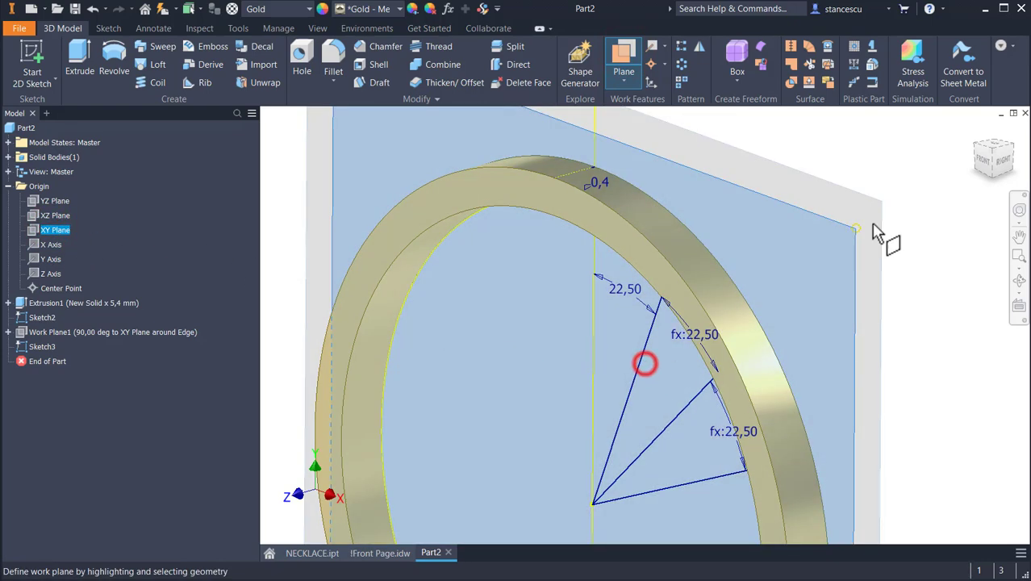
{"action": "left_click", "coordinate": [643, 371]}
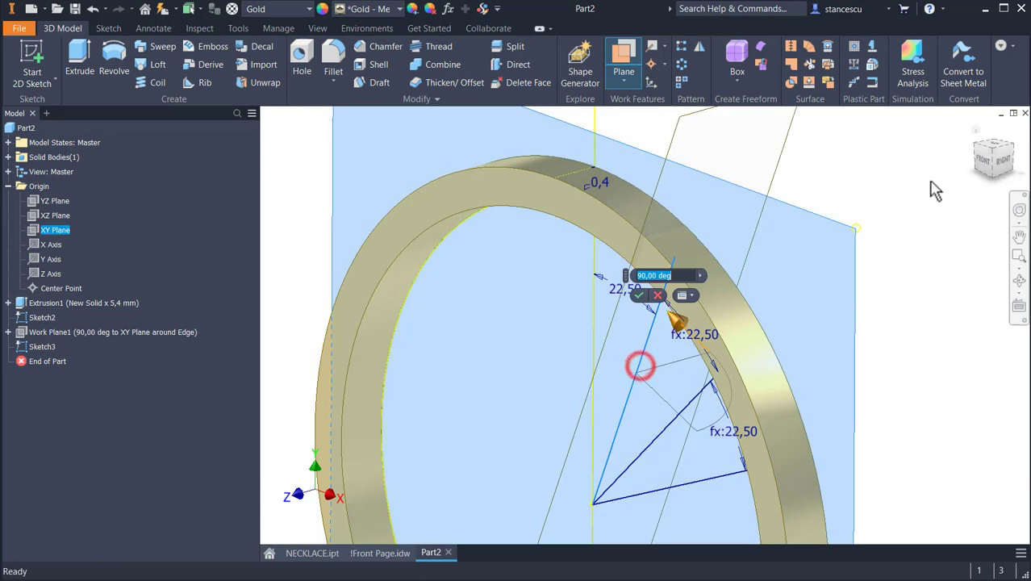
{"action": "middle_click_drag", "start_coordinate": [928, 149], "coordinate": [874, 168], "text": "shift"}
{"action": "middle_click_drag", "start_coordinate": [771, 196], "coordinate": [791, 174], "text": "shift"}
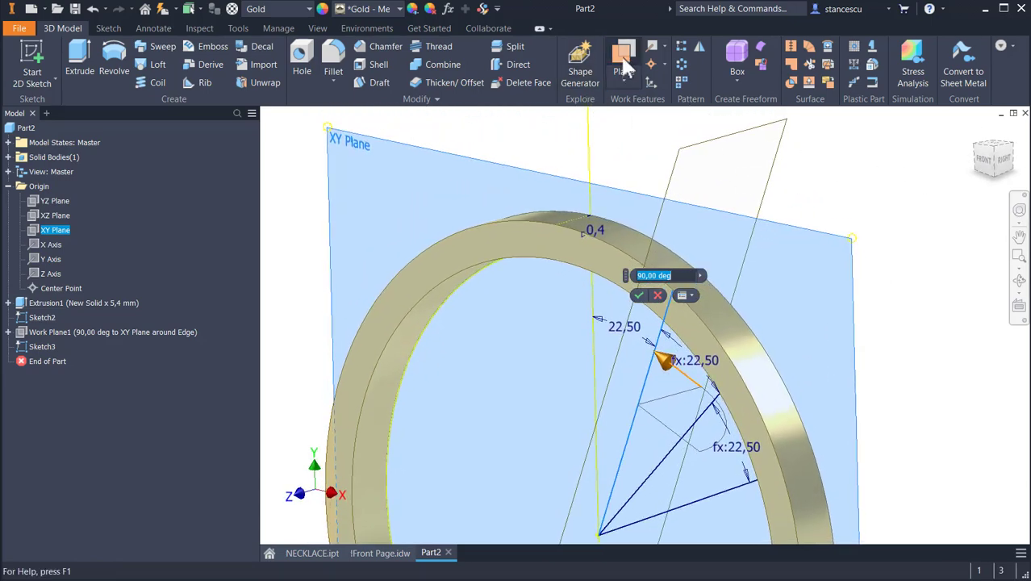
{"action": "middle_click_drag", "start_coordinate": [783, 177], "coordinate": [762, 197], "text": "shift"}
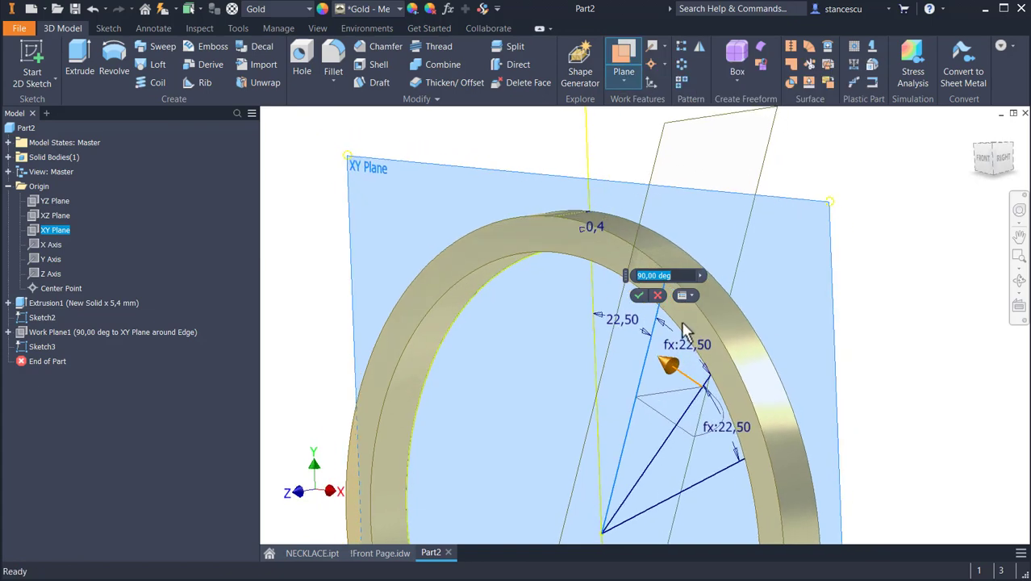
{"action": "left_click", "coordinate": [638, 295]}
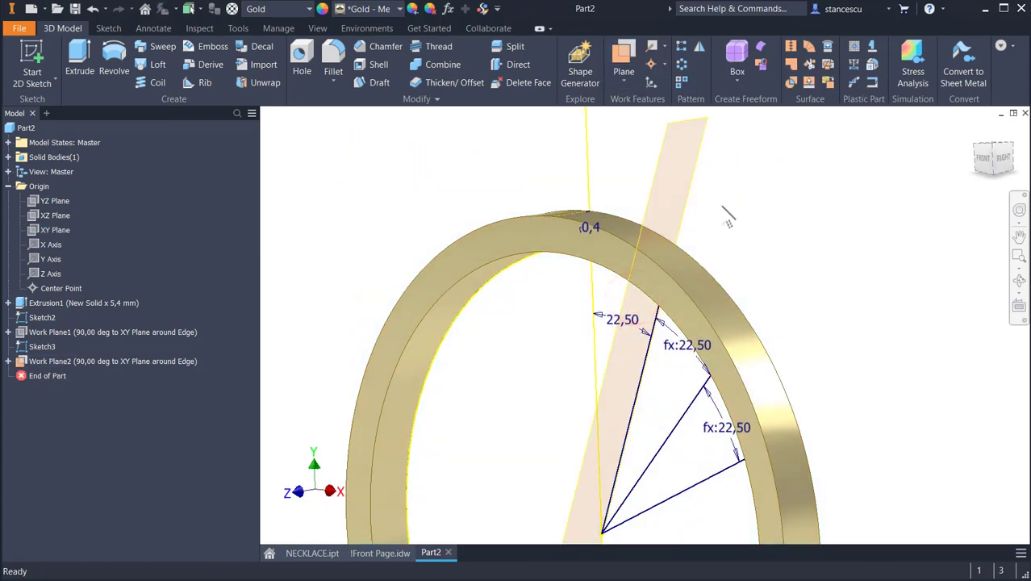
Start a sketch on the work plane through the first angled guide line and slice the model graphics there.
{"action": "left_click", "coordinate": [688, 197]}
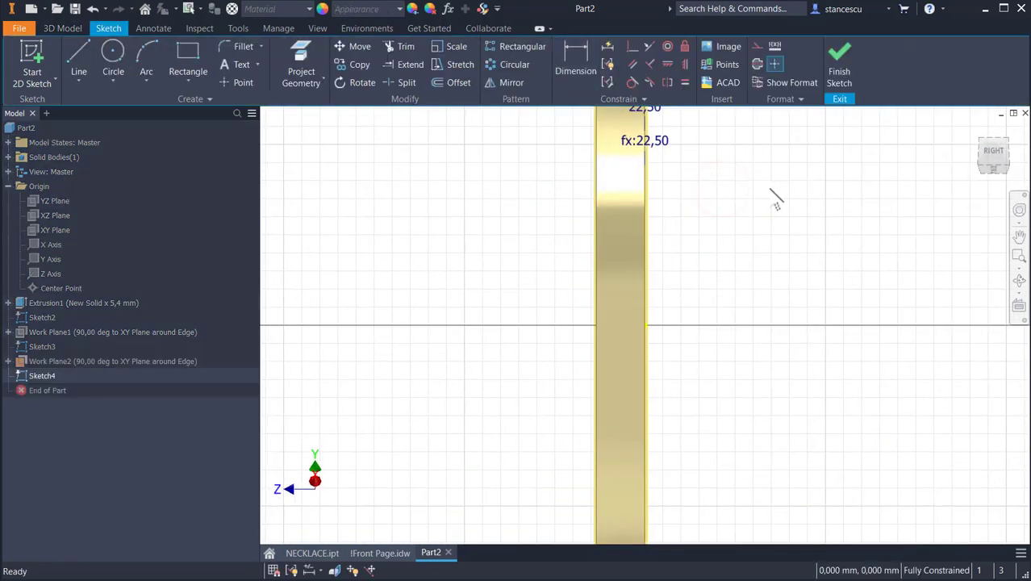
{"action": "key", "text": "F7"}
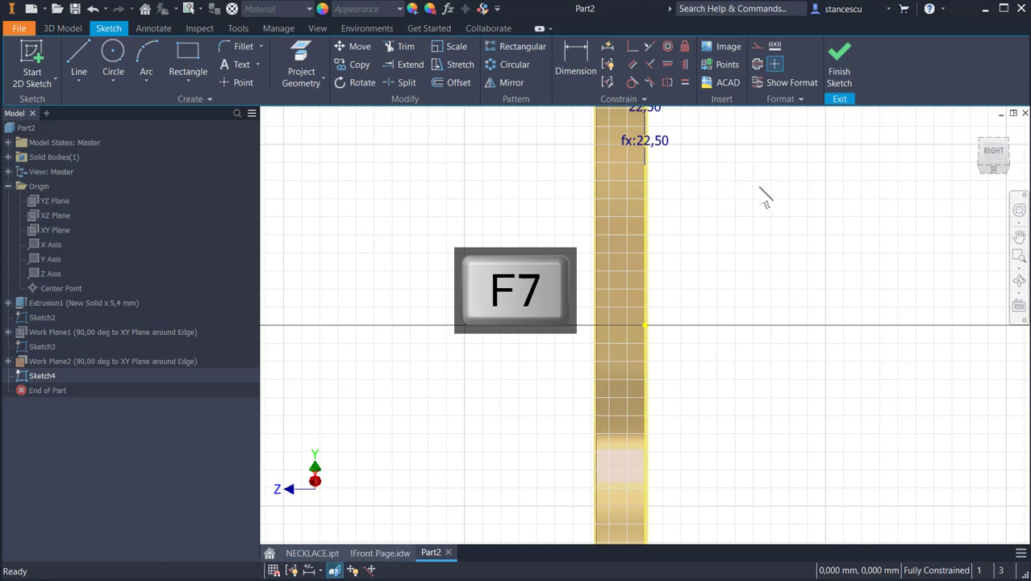
{"action": "middle_click_drag", "start_coordinate": [765, 197], "coordinate": [787, 415]}
{"action": "mouse_move", "coordinate": [802, 239]}
{"action": "middle_mouse_down", "text": "shift"}
{"action": "mouse_move", "coordinate": [712, 211]}
{"action": "mouse_move", "coordinate": [682, 230]}
{"action": "mouse_move", "coordinate": [728, 242]}
{"action": "middle_mouse_up", "text": "shift"}
{"action": "scroll", "coordinate": [677, 218], "scroll_direction": "up", "scroll_amount": 3}
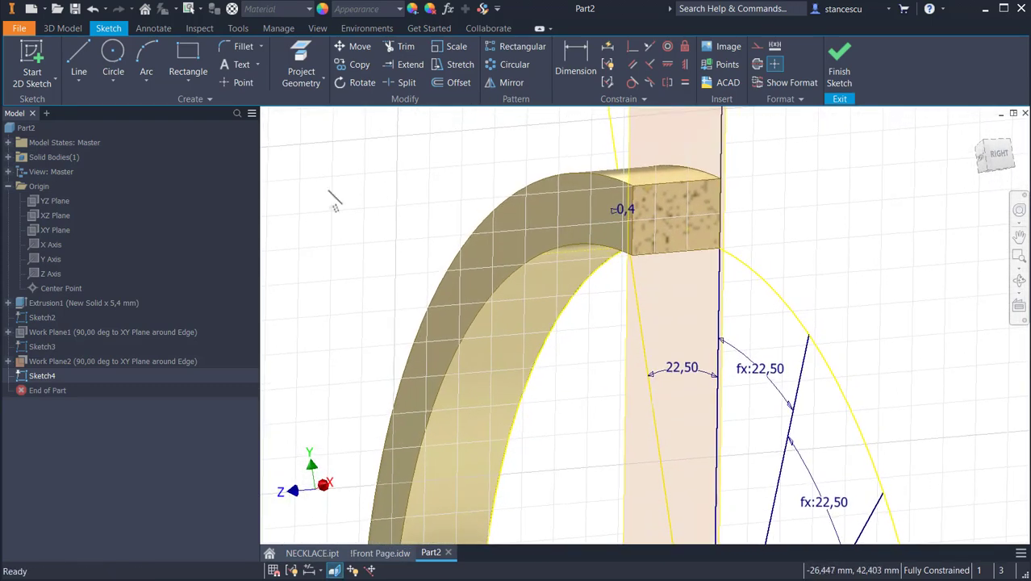
Project the outer and inner edges of the ring's cut section at the first angled plane into the sketch.
{"action": "left_click", "coordinate": [301, 57]}
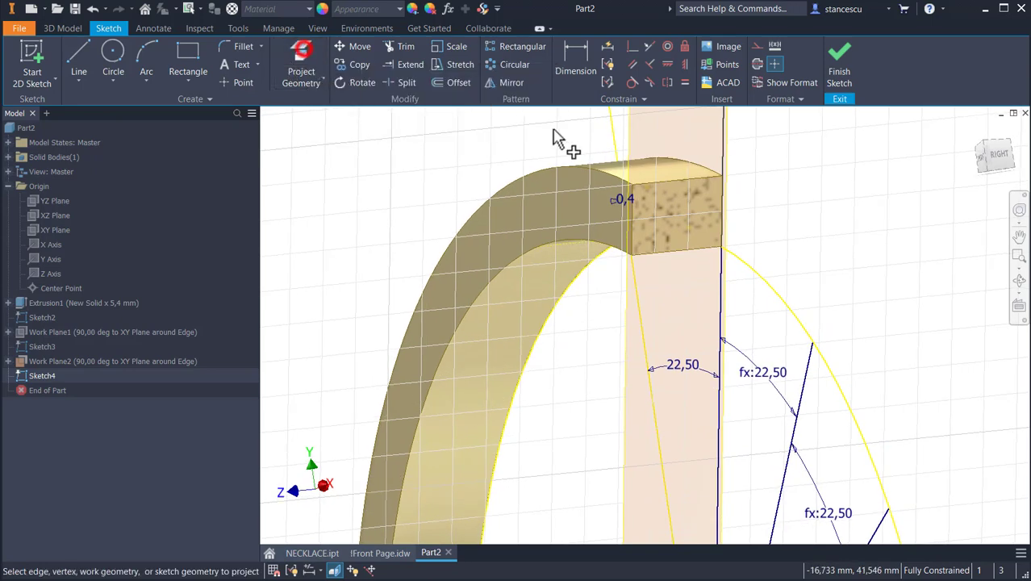
{"action": "left_click", "coordinate": [690, 177]}
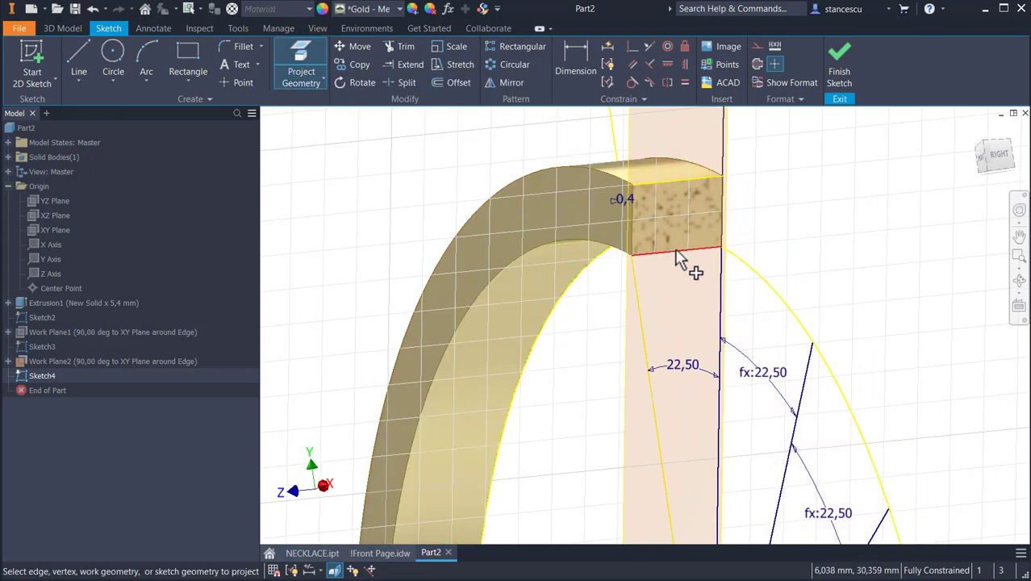
{"action": "left_click", "coordinate": [676, 252]}
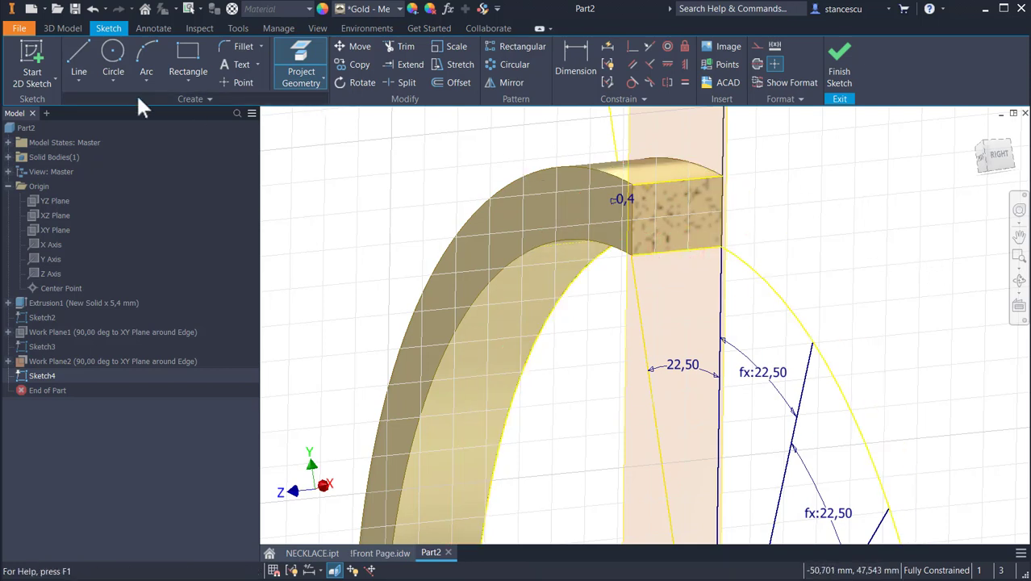
Draw a rectangle about 0.5 mm wide between the projected edges, along the section's side farthest from the XY plane.
{"action": "left_click", "coordinate": [190, 53]}
{"action": "middle_click_drag", "start_coordinate": [635, 295], "coordinate": [605, 190], "text": "shift"}
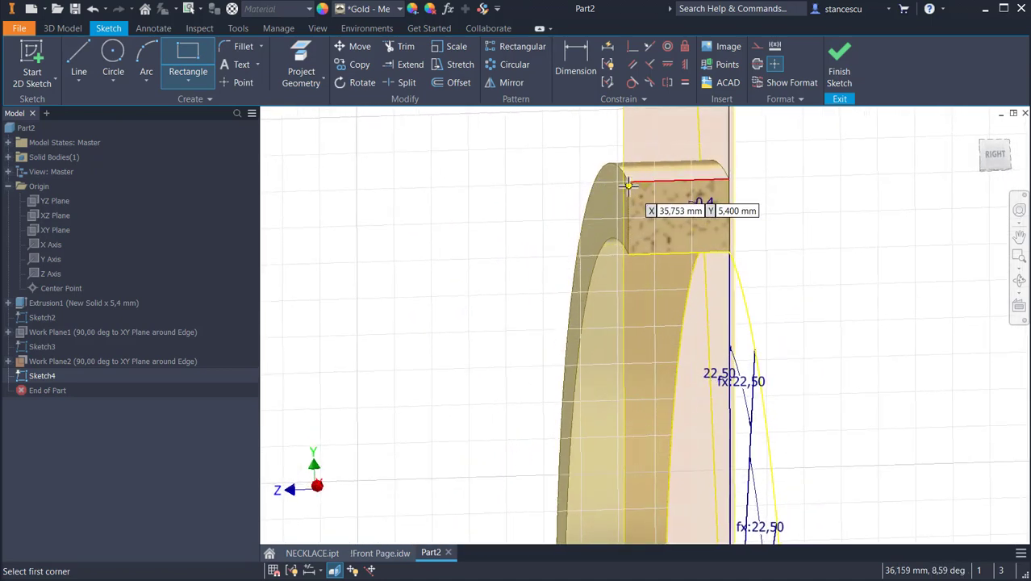
{"action": "left_click", "coordinate": [629, 185]}
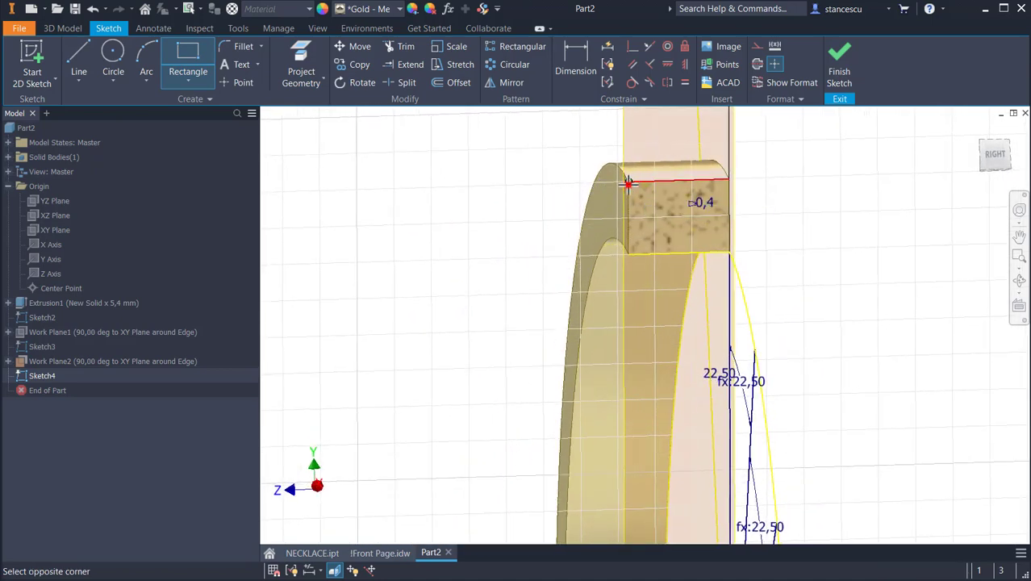
{"action": "left_click", "coordinate": [639, 252]}
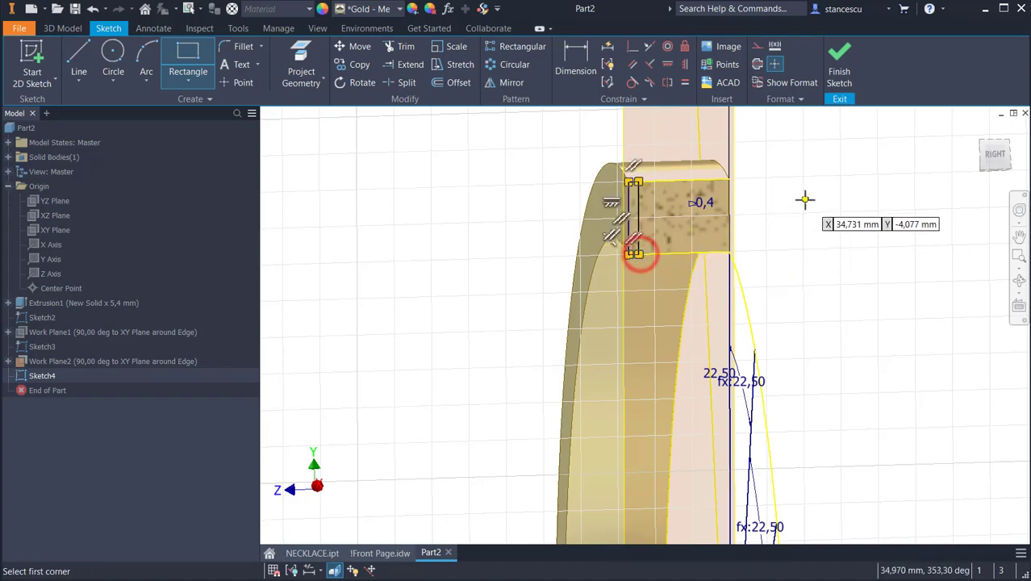
{"action": "scroll", "coordinate": [802, 197], "scroll_direction": "up", "scroll_amount": 5}
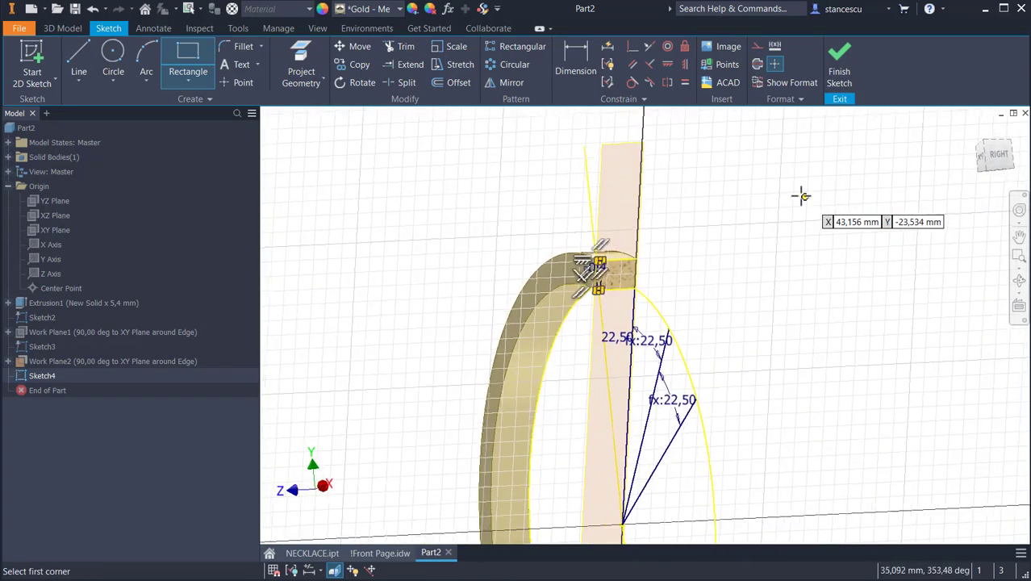
{"action": "scroll", "coordinate": [719, 189], "scroll_direction": "down", "scroll_amount": 4}
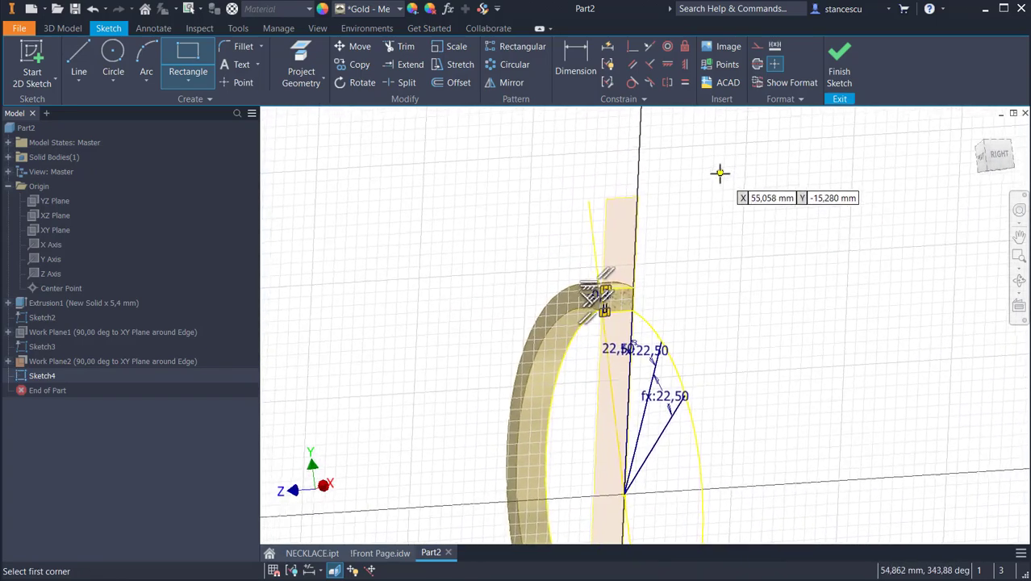
{"action": "scroll", "coordinate": [697, 180], "scroll_direction": "down", "scroll_amount": 4}
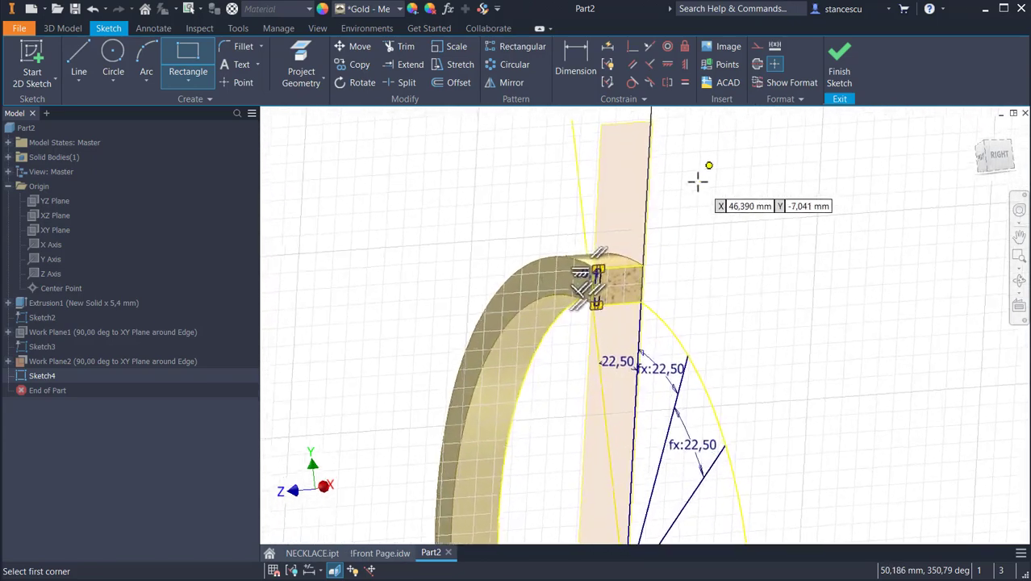
{"action": "scroll", "coordinate": [520, 170], "scroll_direction": "down", "scroll_amount": 3}
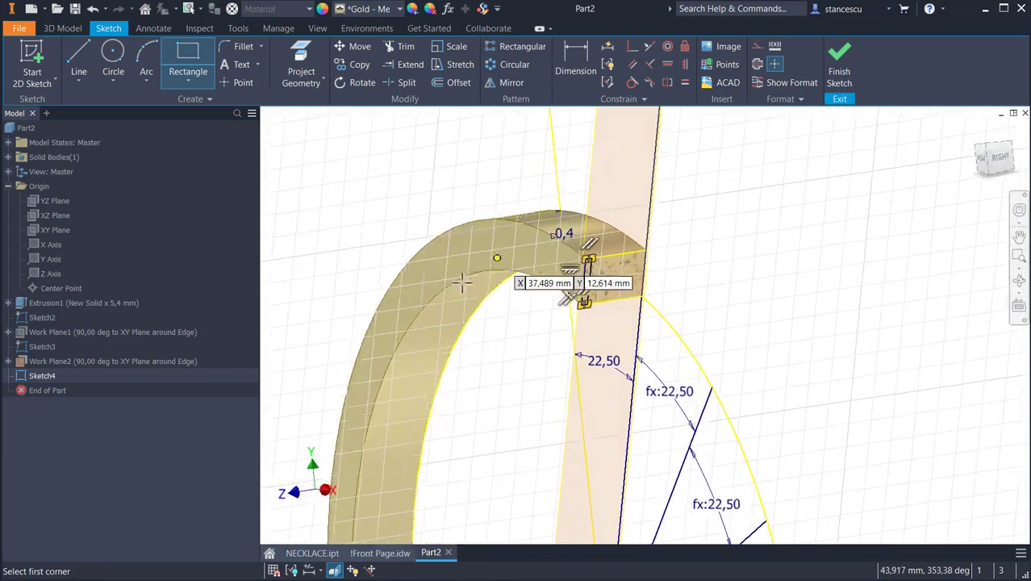
Dimension the new rectangle's width and link it to the first section's 0,4 mm width dimension (d8).
{"action": "left_click", "coordinate": [582, 56]}
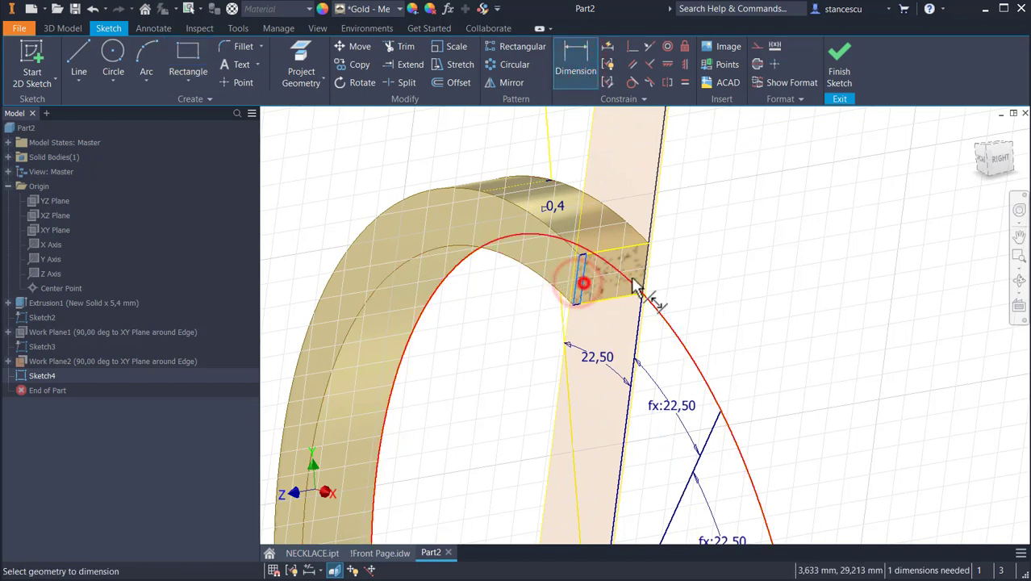
{"action": "left_click", "coordinate": [580, 282]}
{"action": "left_click", "coordinate": [503, 309]}
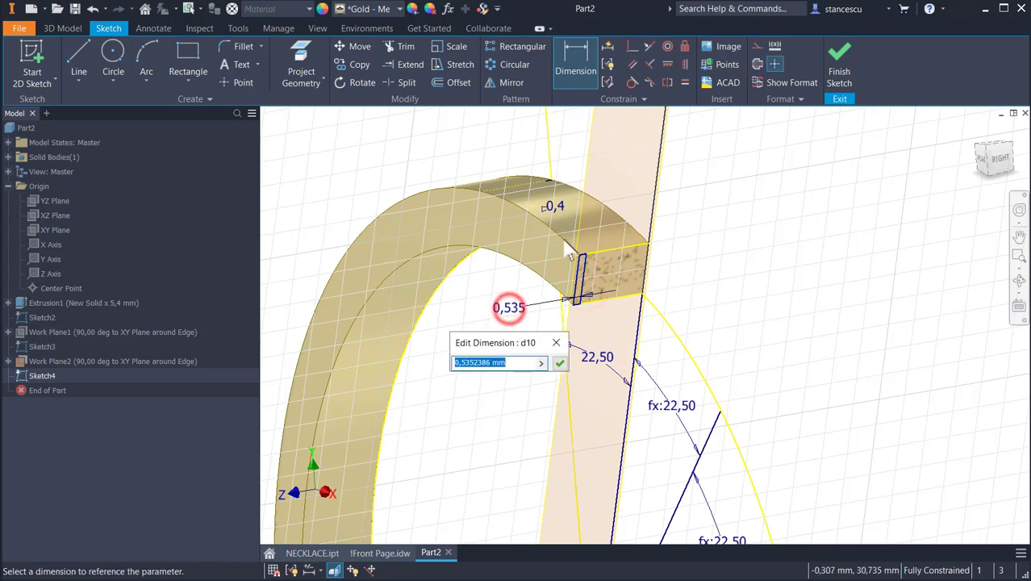
{"action": "left_click", "coordinate": [555, 207]}
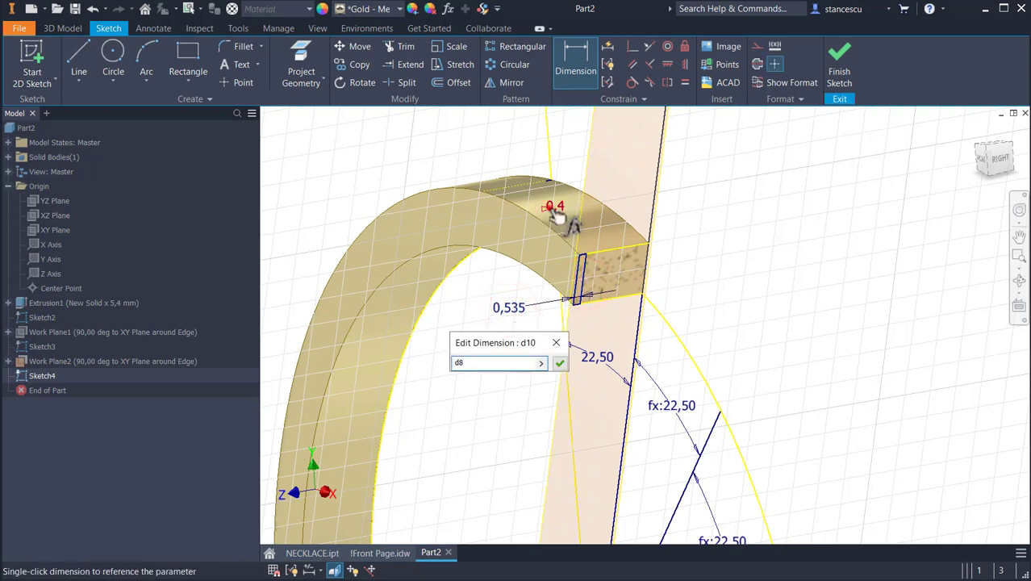
{"action": "left_click", "coordinate": [557, 364]}
{"action": "scroll", "coordinate": [678, 159], "scroll_direction": "down", "scroll_amount": 3}
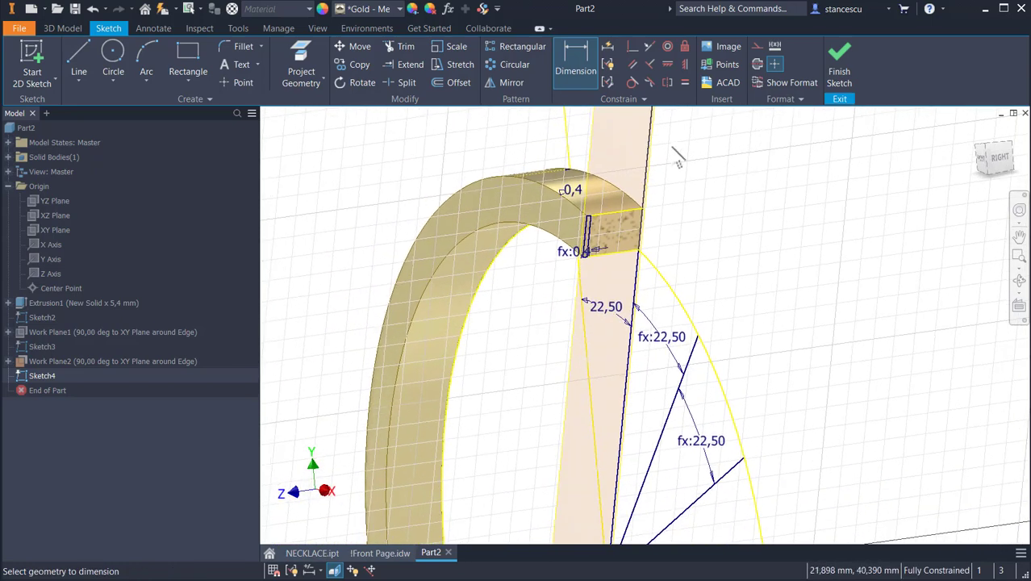
Finish the second section sketch and hide the work plane through the first angled guide line.
{"action": "left_click", "coordinate": [841, 66]}
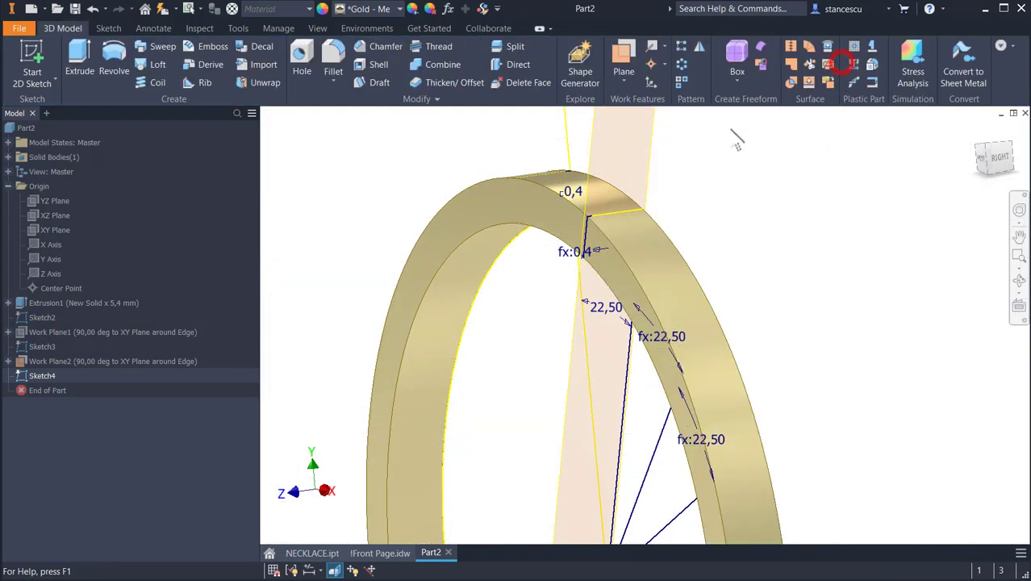
{"action": "right_click", "coordinate": [655, 149]}
{"action": "left_click", "coordinate": [700, 161]}
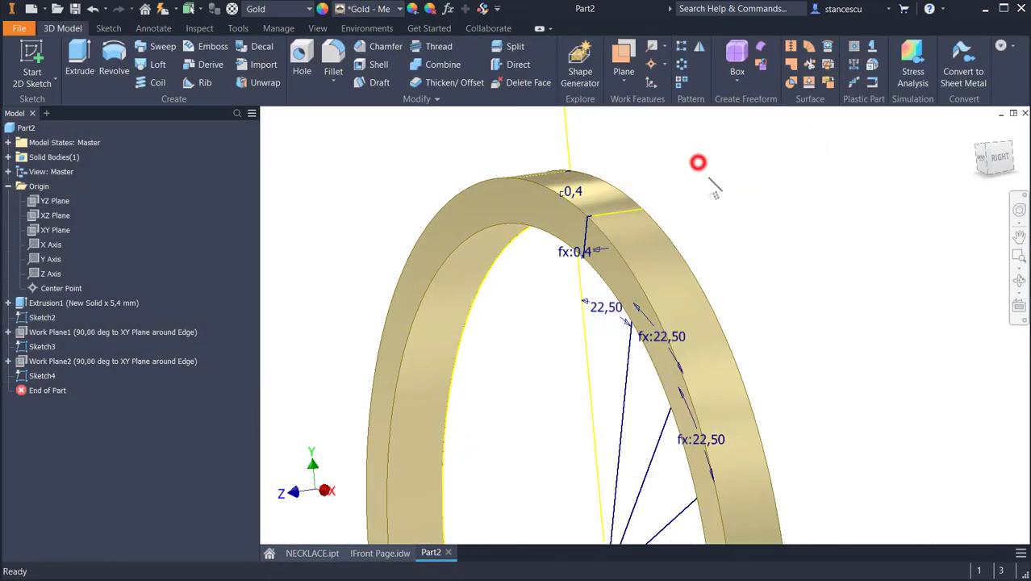
Create a work plane through the second angled guide line at 90 deg to the XY plane.
{"action": "left_click", "coordinate": [629, 58]}
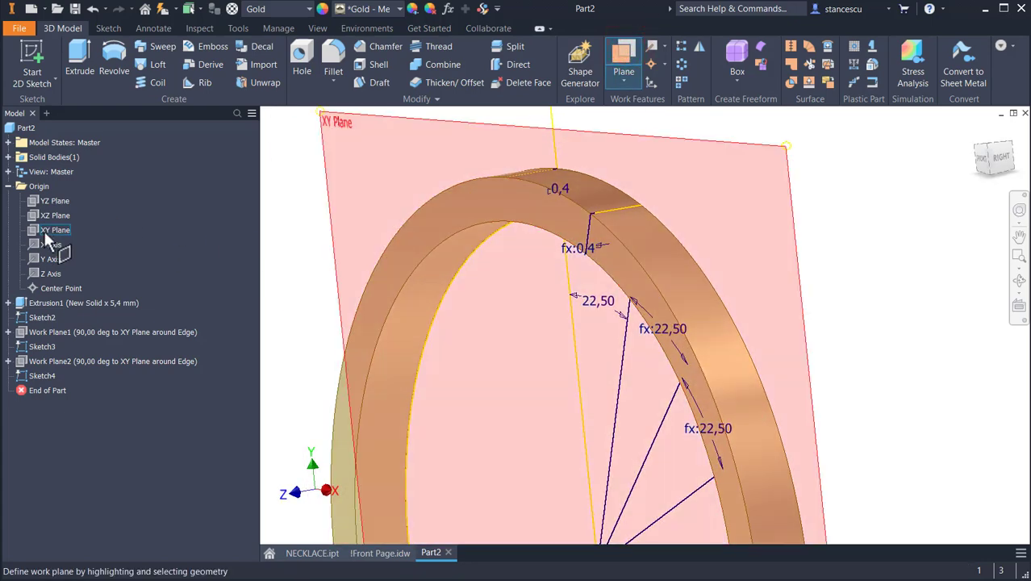
{"action": "left_click", "coordinate": [50, 230]}
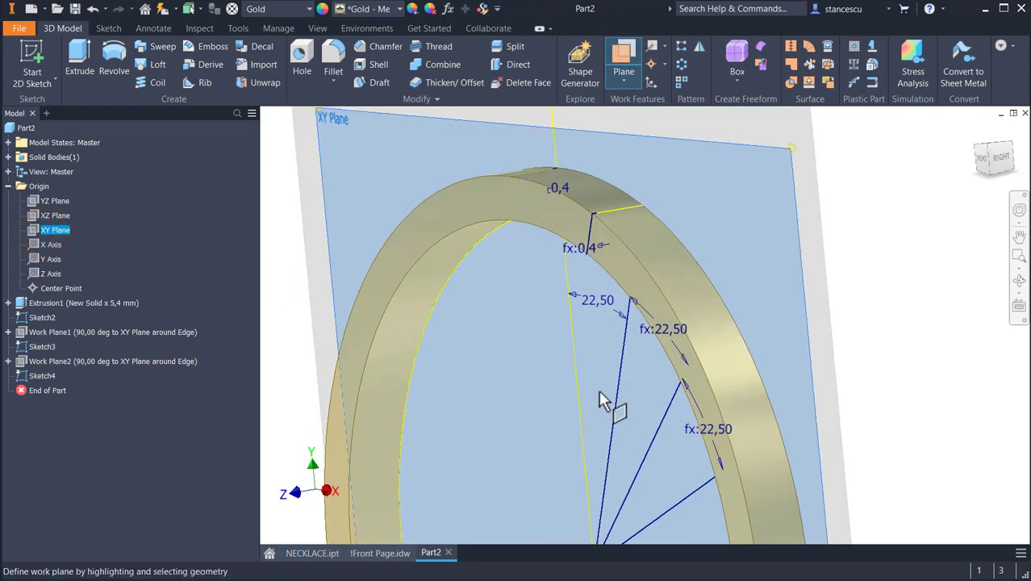
{"action": "left_click", "coordinate": [671, 415]}
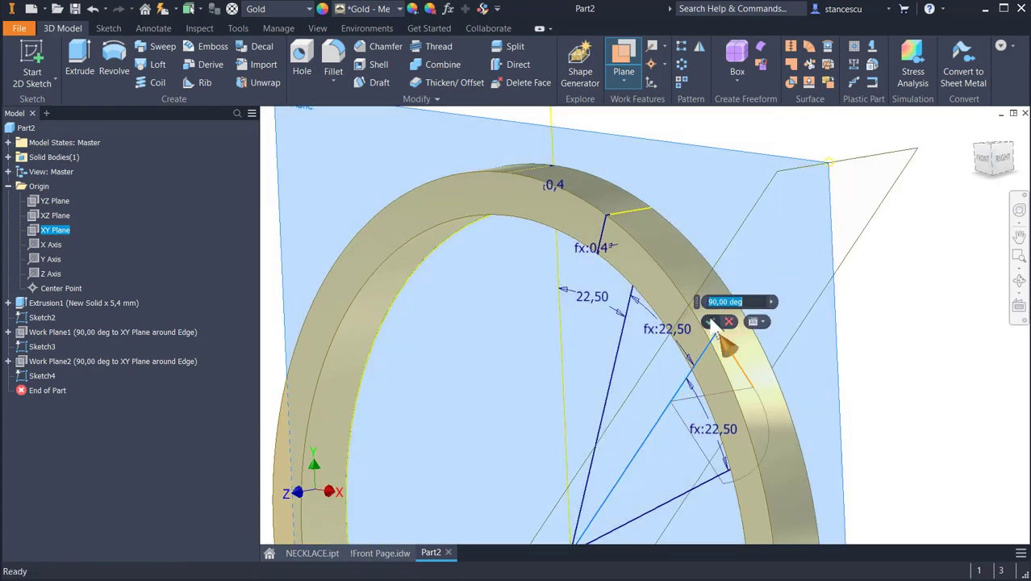
{"action": "left_click", "coordinate": [711, 321]}
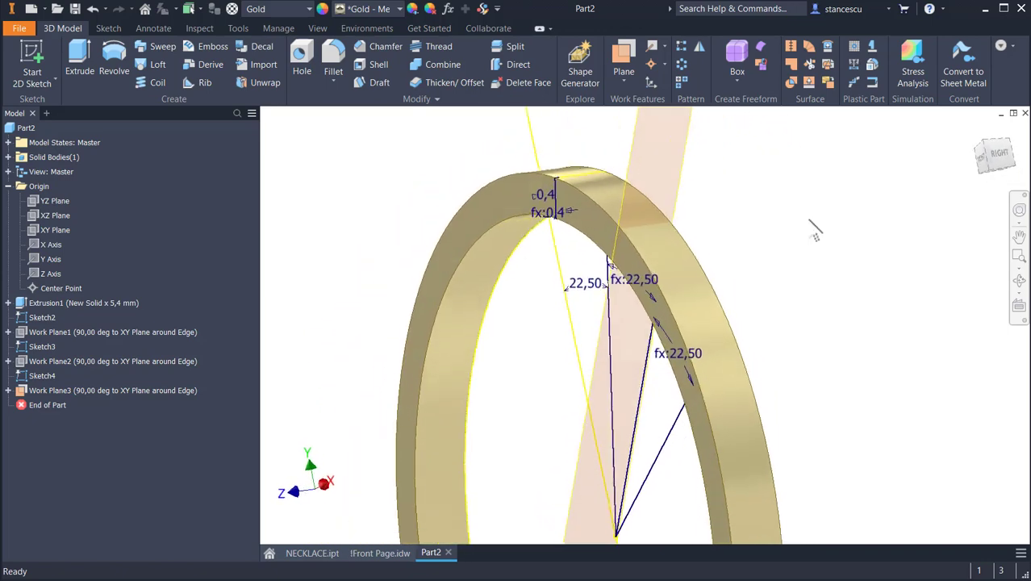
Start a sketch on the work plane through the second guide line and slice the ring's graphics at the sketch plane.
{"action": "key", "text": "F7"}
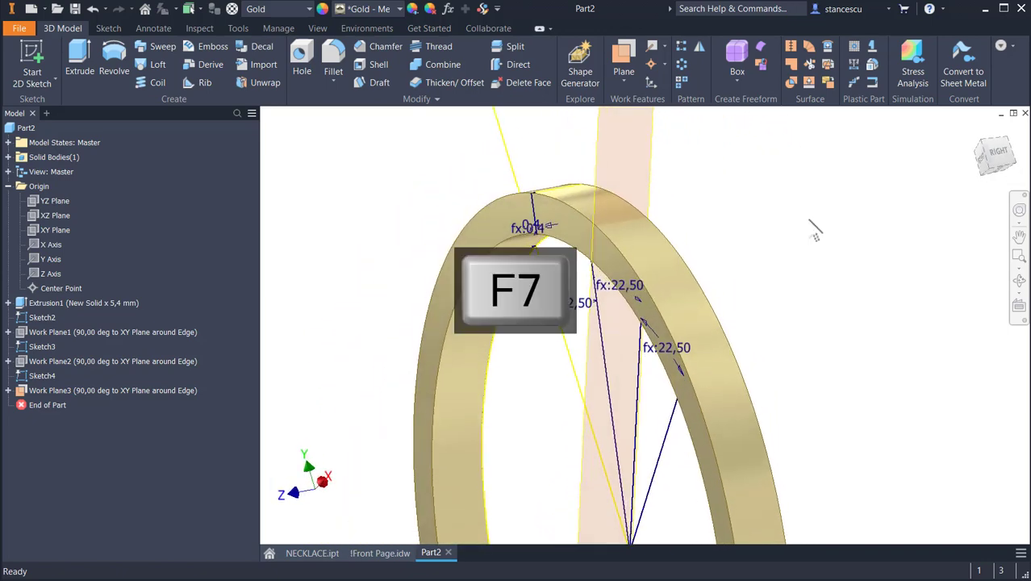
{"action": "left_click", "coordinate": [654, 172]}
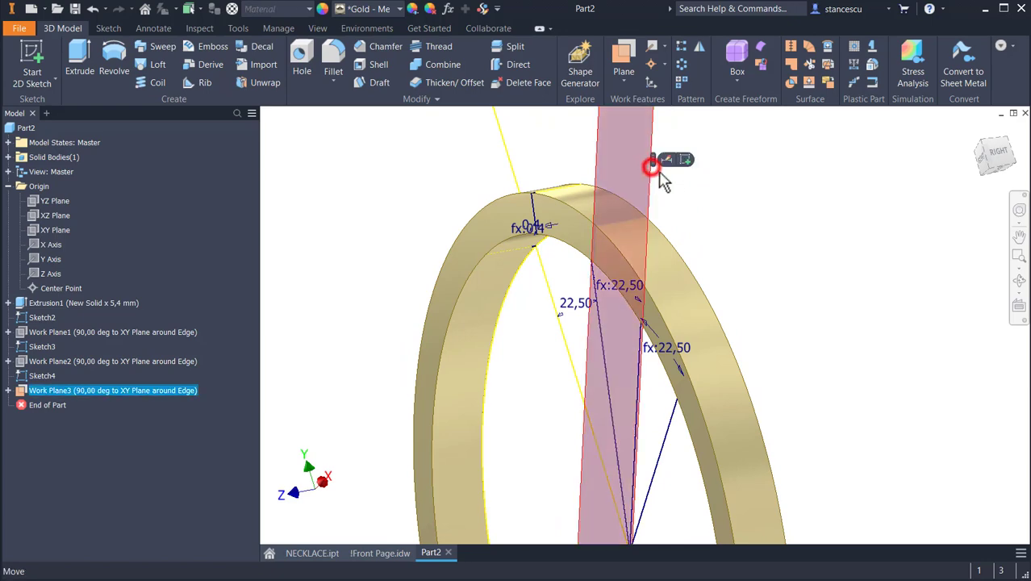
{"action": "left_click", "coordinate": [688, 160]}
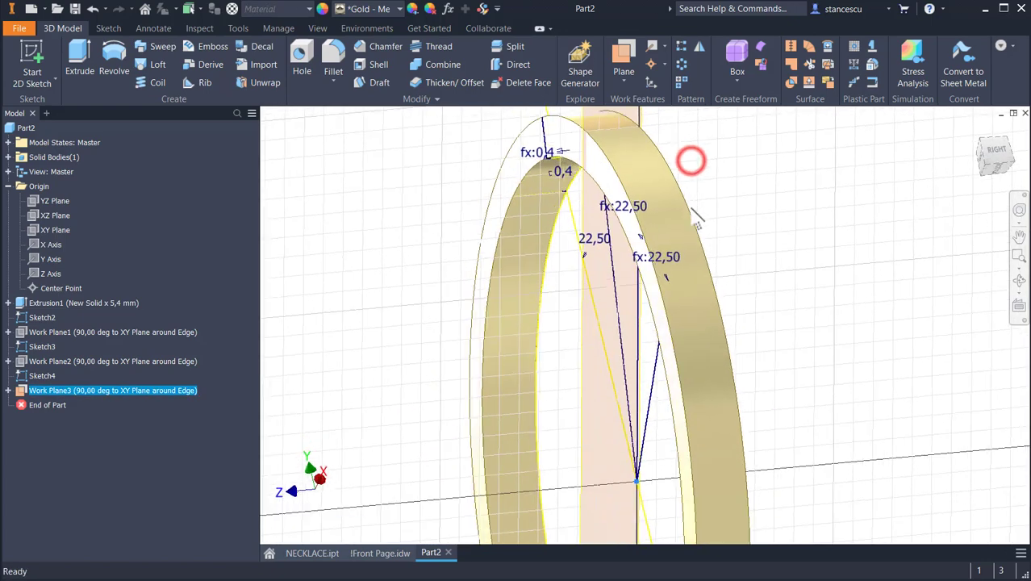
{"action": "key", "text": "F7"}
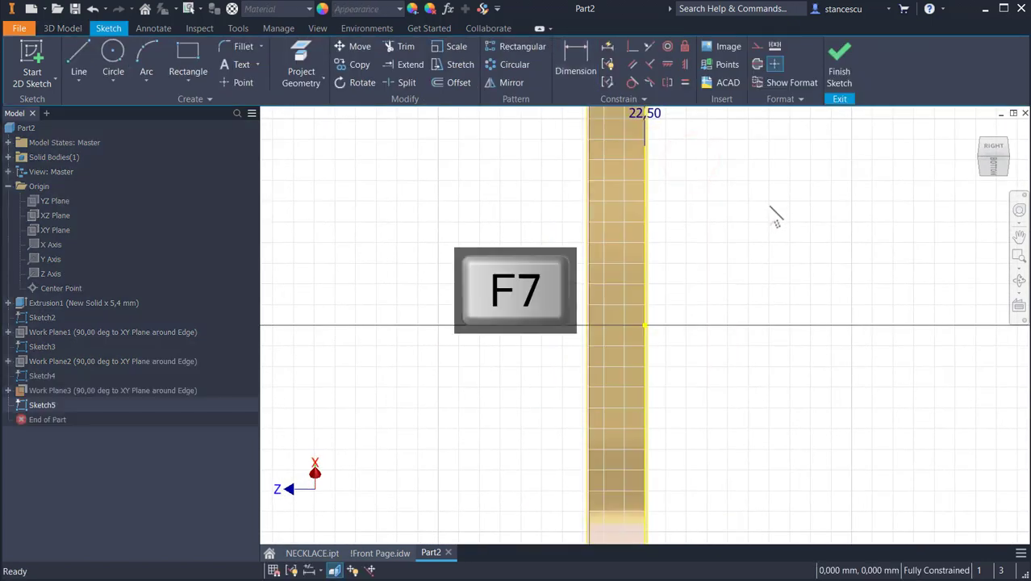
{"action": "key", "text": "F5"}
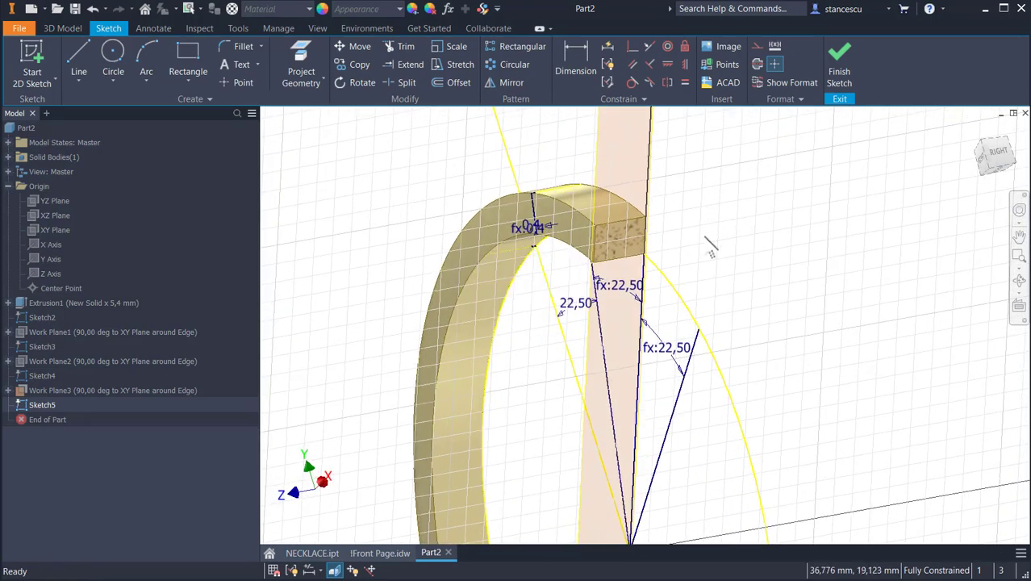
{"action": "scroll", "coordinate": [690, 266], "scroll_direction": "down", "scroll_amount": 2}
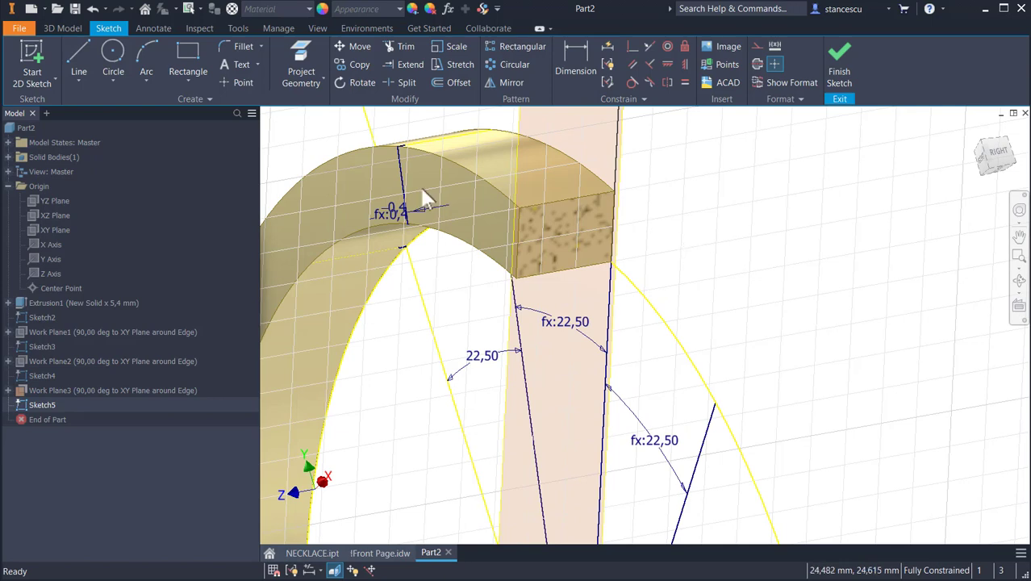
Project the outer and inner edges of the ring's cut section at the second angled plane into the sketch.
{"action": "left_click", "coordinate": [287, 51]}
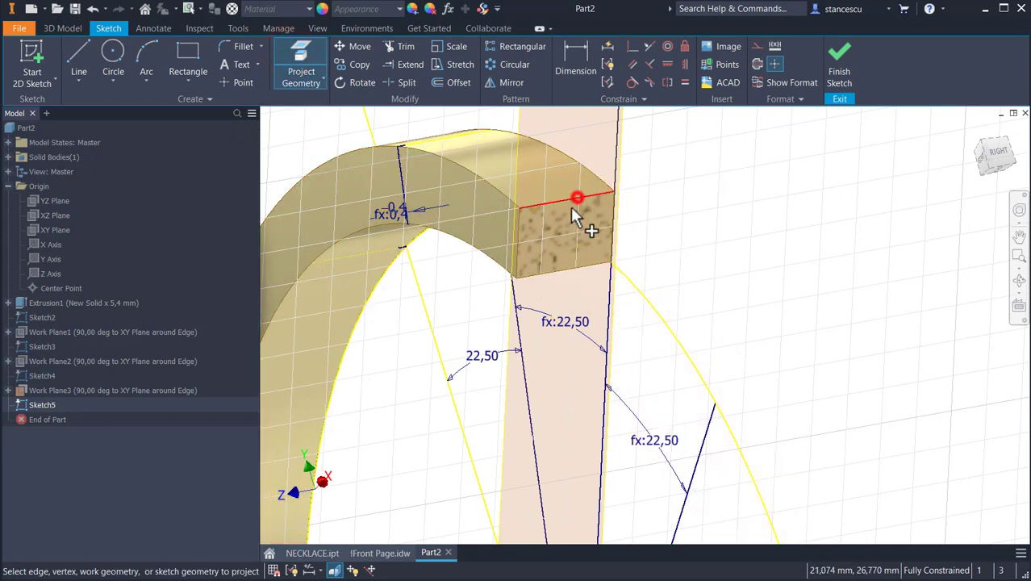
{"action": "left_click", "coordinate": [577, 197]}
{"action": "left_click", "coordinate": [567, 271]}
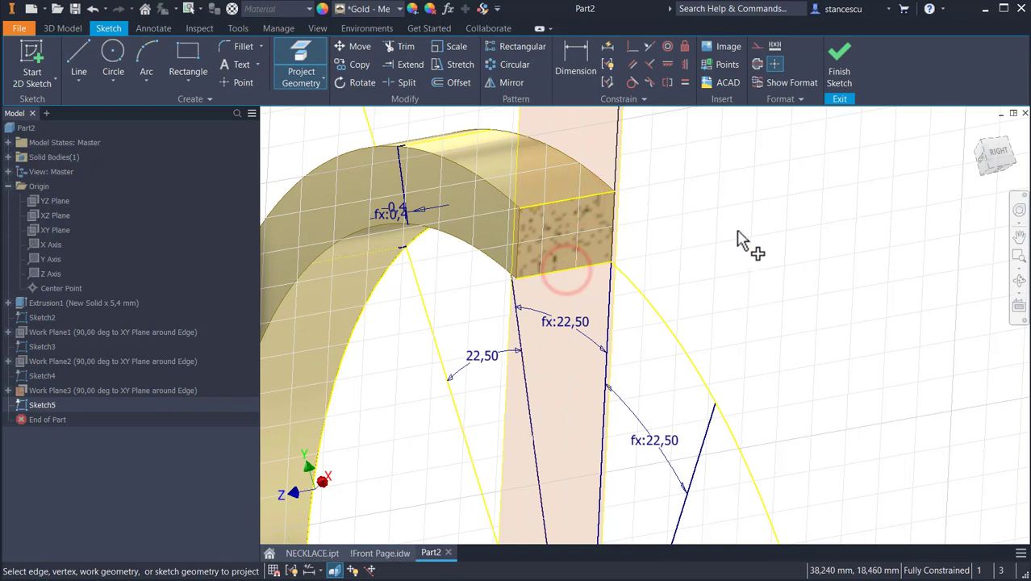
Draw a rectangle about 0.8 mm wide between the projected edges, along the section's XY-plane side, and convert the projected edges to construction lines.
{"action": "left_click", "coordinate": [192, 61]}
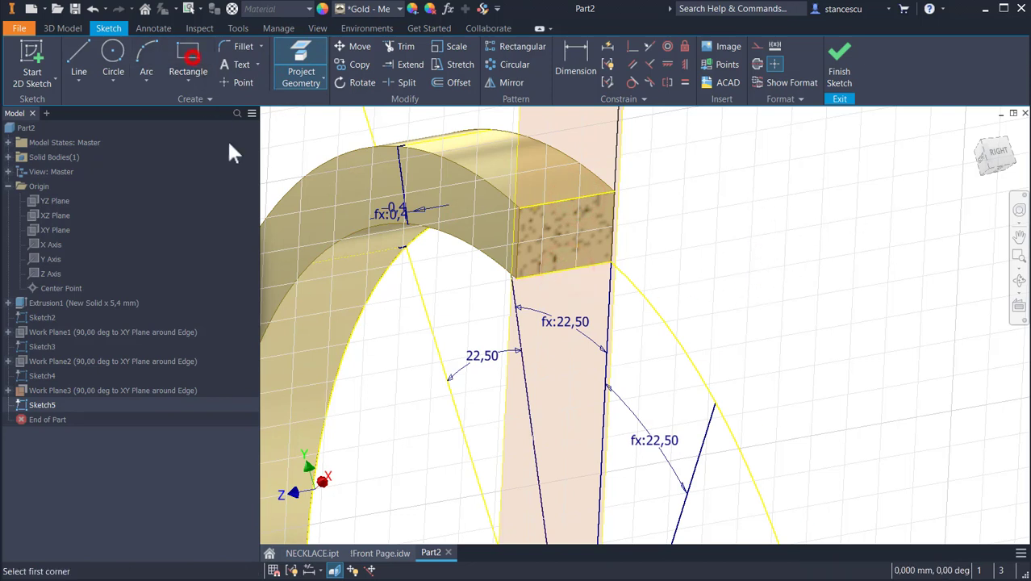
{"action": "left_click", "coordinate": [611, 194]}
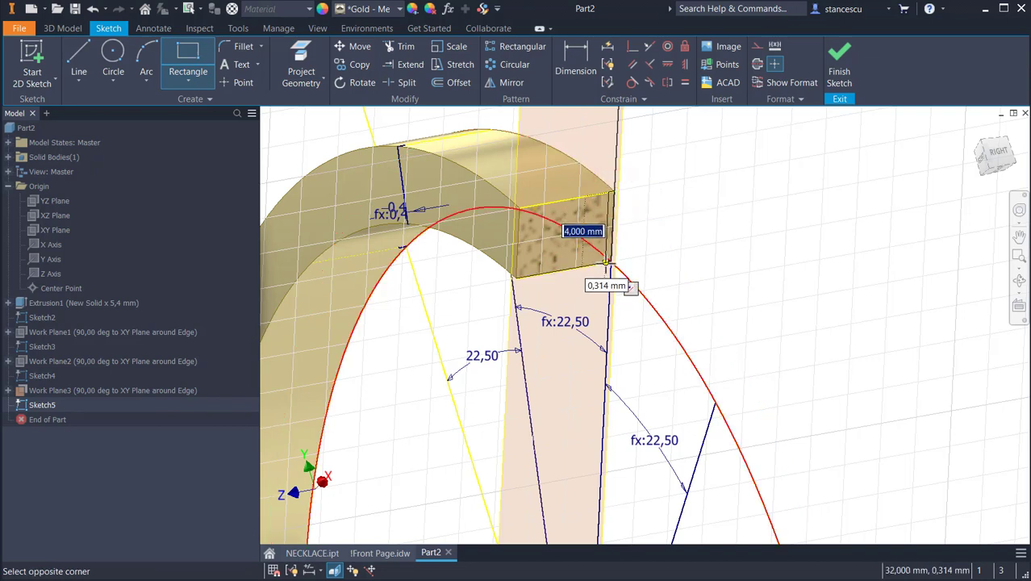
{"action": "left_click", "coordinate": [597, 264]}
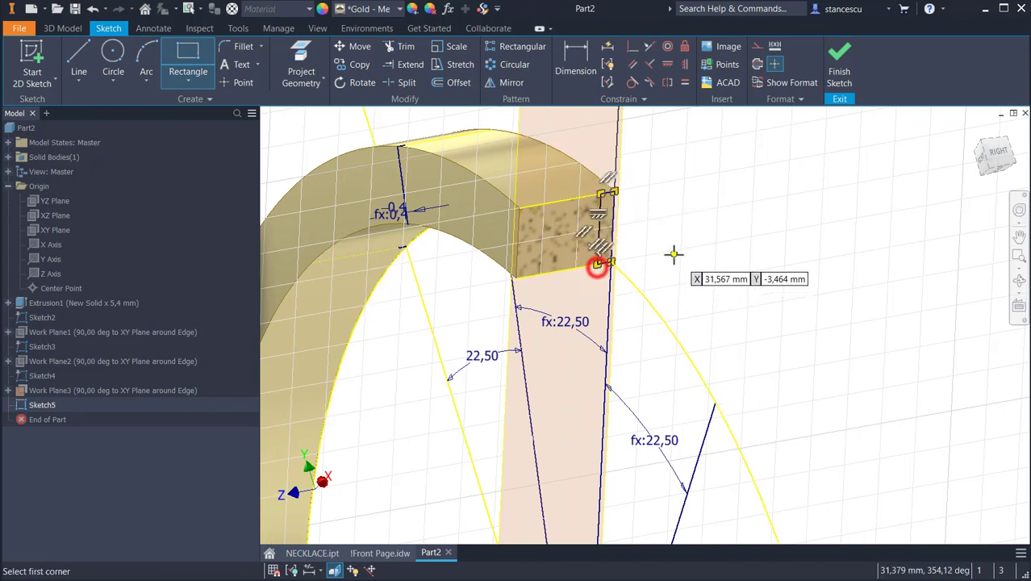
{"action": "key", "text": "Escape"}
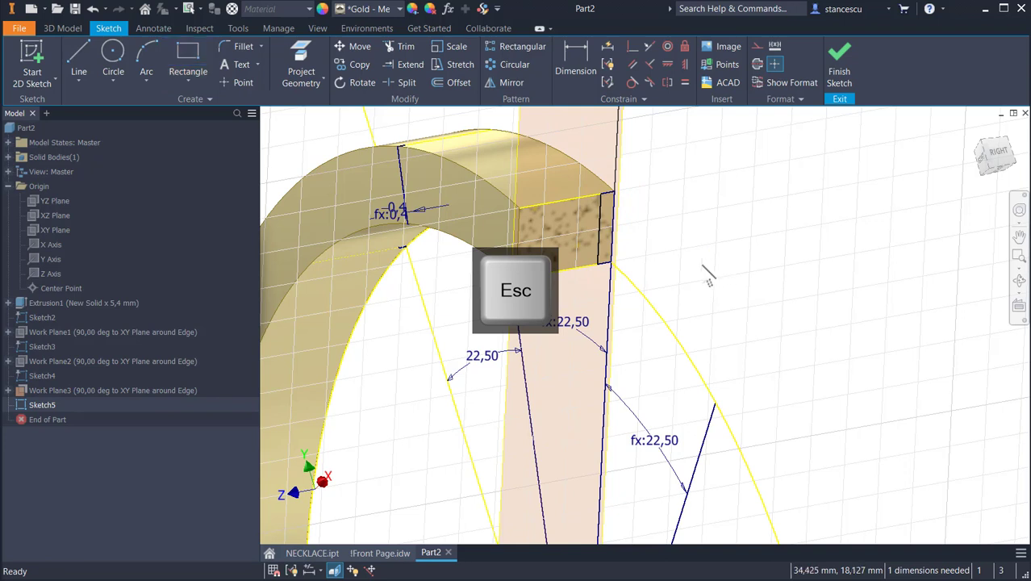
{"action": "mouse_move", "coordinate": [574, 140]}
{"action": "left_mouse_down"}
{"action": "mouse_move", "coordinate": [536, 239]}
{"action": "mouse_move", "coordinate": [562, 293]}
{"action": "left_mouse_up"}
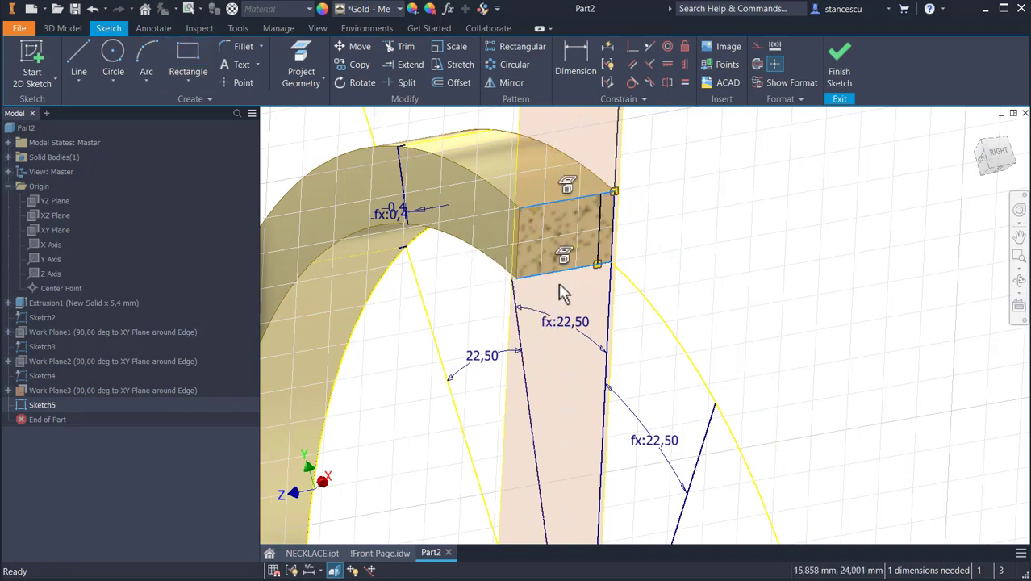
{"action": "left_click", "coordinate": [760, 52]}
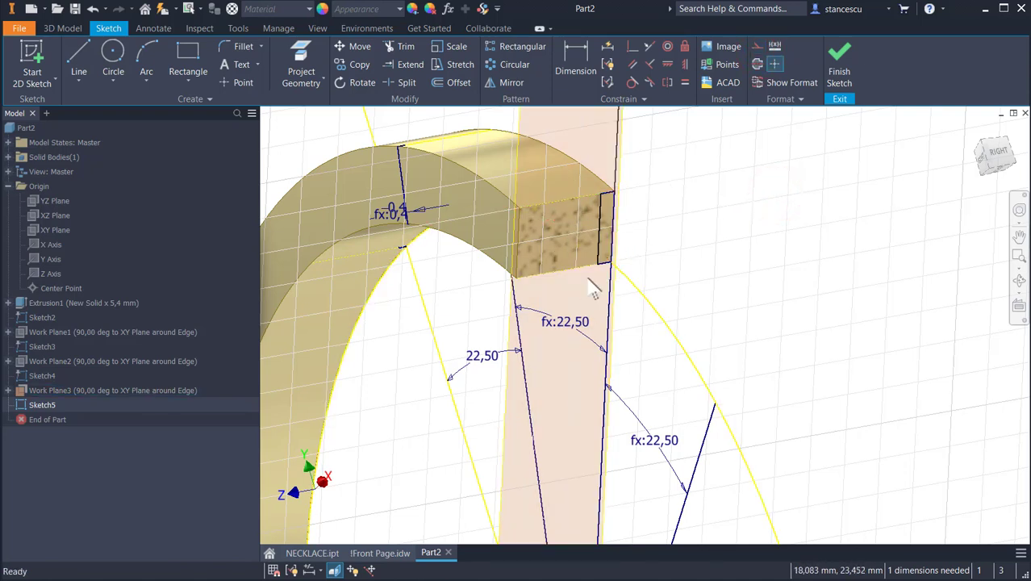
Dimension the third section rectangle's width and link it to the first section's 0,4 mm width dimension (d8).
{"action": "left_click", "coordinate": [577, 50]}
{"action": "left_click", "coordinate": [605, 223]}
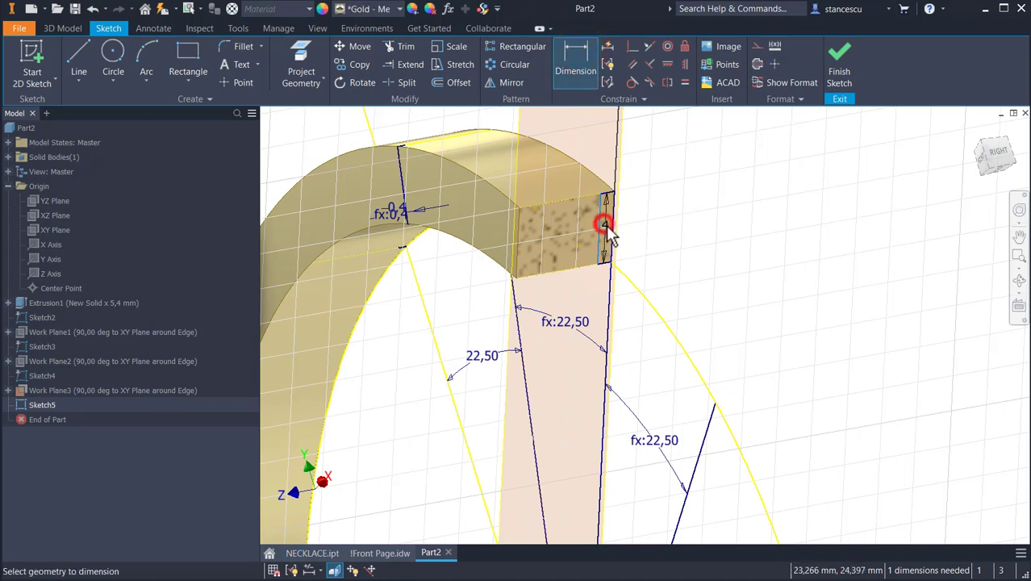
{"action": "left_click", "coordinate": [669, 189]}
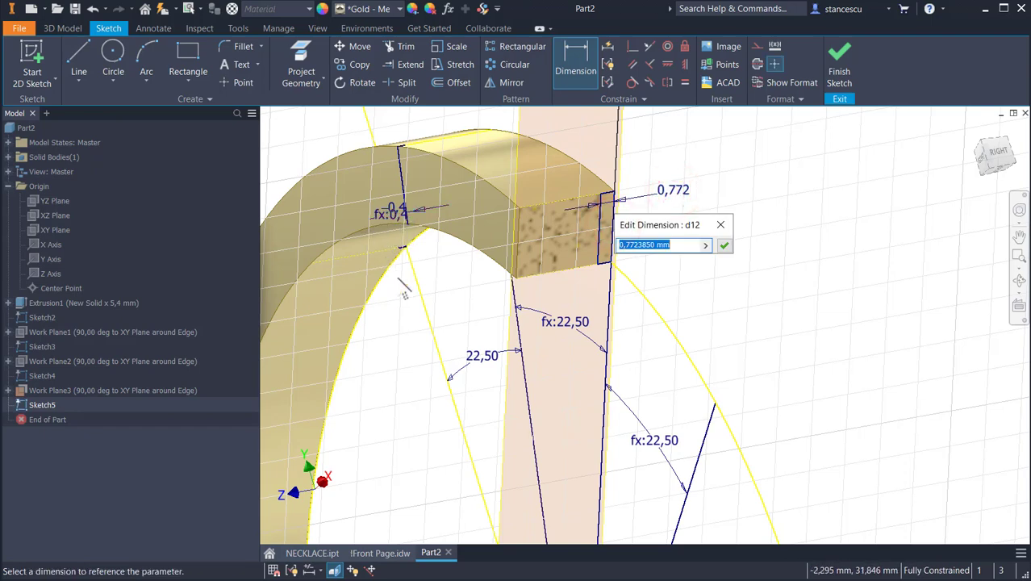
{"action": "mouse_move", "coordinate": [427, 294]}
{"action": "middle_mouse_down", "text": "shift"}
{"action": "mouse_move", "coordinate": [402, 162]}
{"action": "mouse_move", "coordinate": [397, 186]}
{"action": "middle_mouse_up", "text": "shift"}
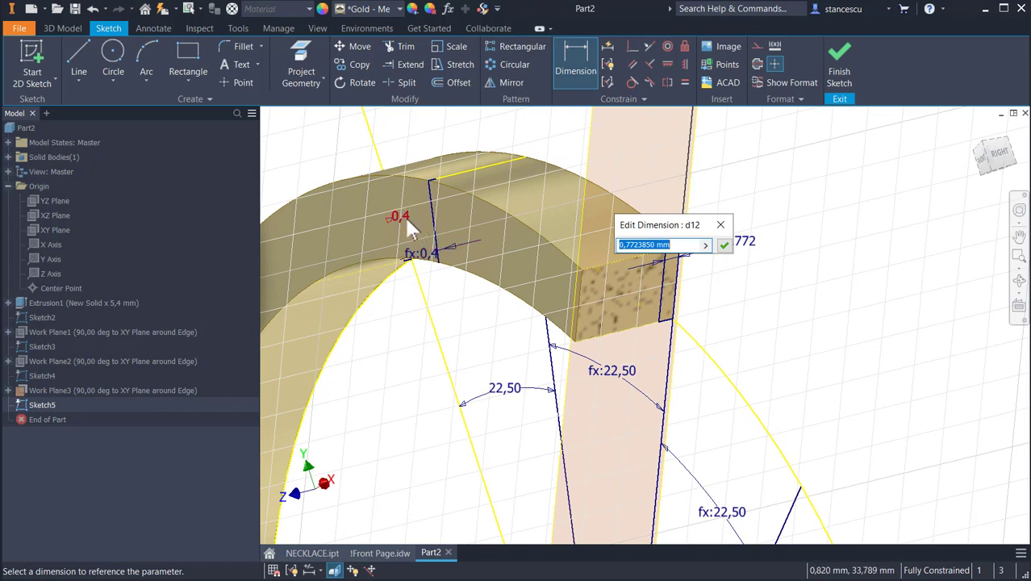
{"action": "left_click", "coordinate": [399, 218]}
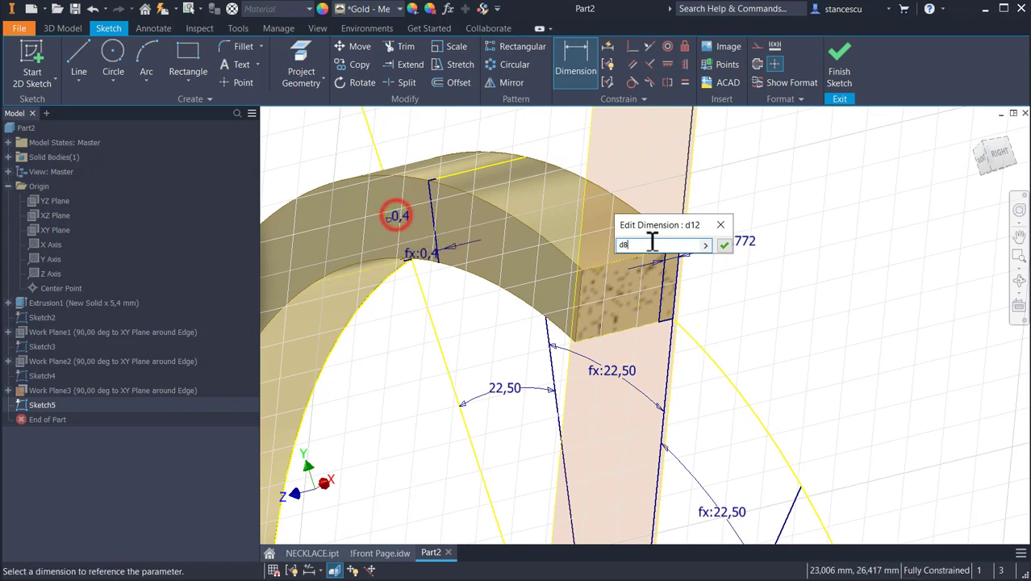
{"action": "left_click", "coordinate": [724, 246]}
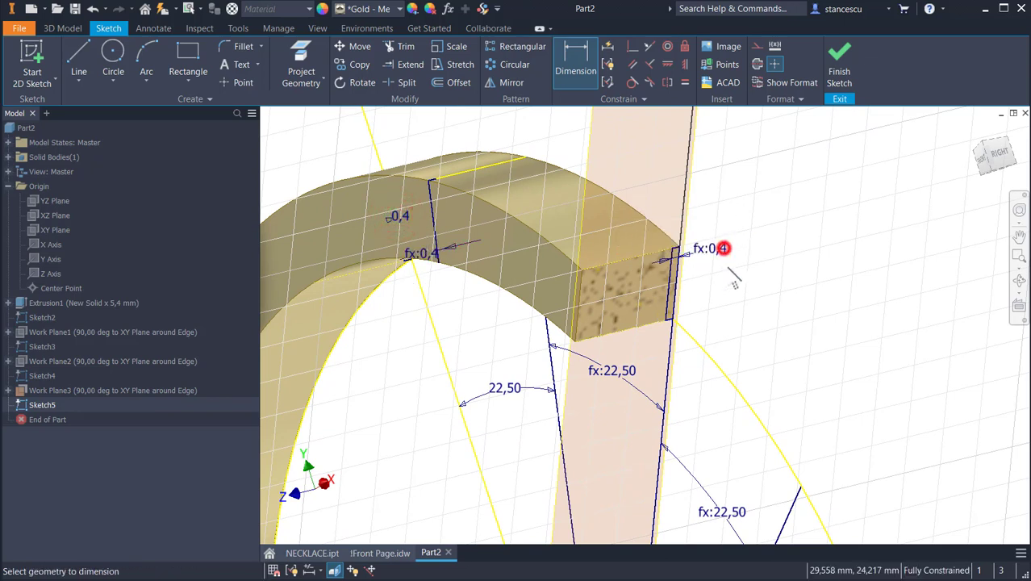
Finish the third section sketch and hide the work plane through the second angled guide line.
{"action": "mouse_move", "coordinate": [783, 320]}
{"action": "middle_mouse_down", "text": "shift"}
{"action": "mouse_move", "coordinate": [797, 288]}
{"action": "mouse_move", "coordinate": [577, 178]}
{"action": "mouse_move", "coordinate": [529, 168]}
{"action": "mouse_move", "coordinate": [557, 256]}
{"action": "mouse_move", "coordinate": [839, 254]}
{"action": "middle_mouse_up", "text": "shift"}
{"action": "left_click", "coordinate": [840, 65]}
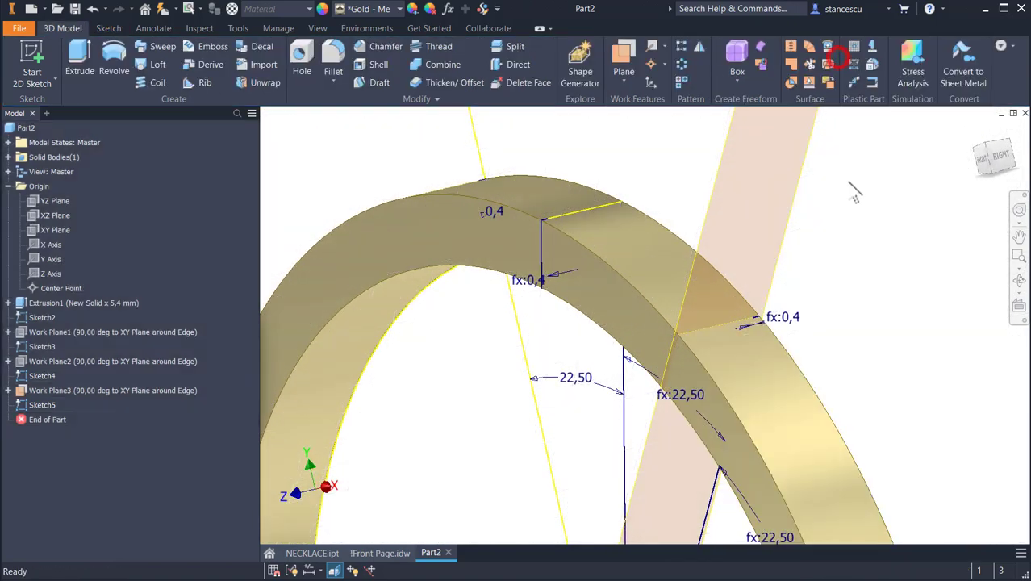
{"action": "left_click", "coordinate": [794, 202]}
{"action": "right_click", "coordinate": [786, 230]}
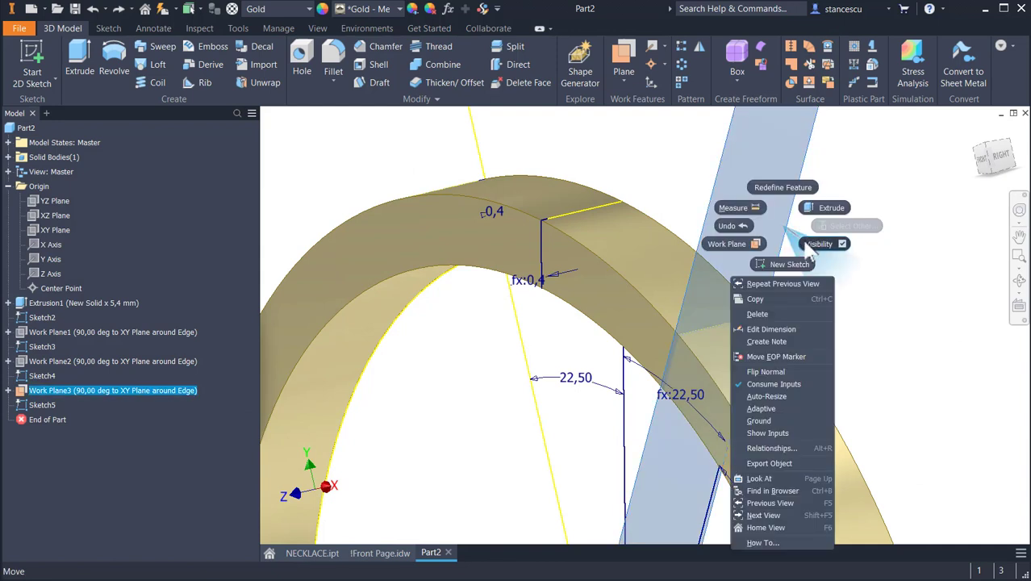
{"action": "left_click", "coordinate": [807, 243]}
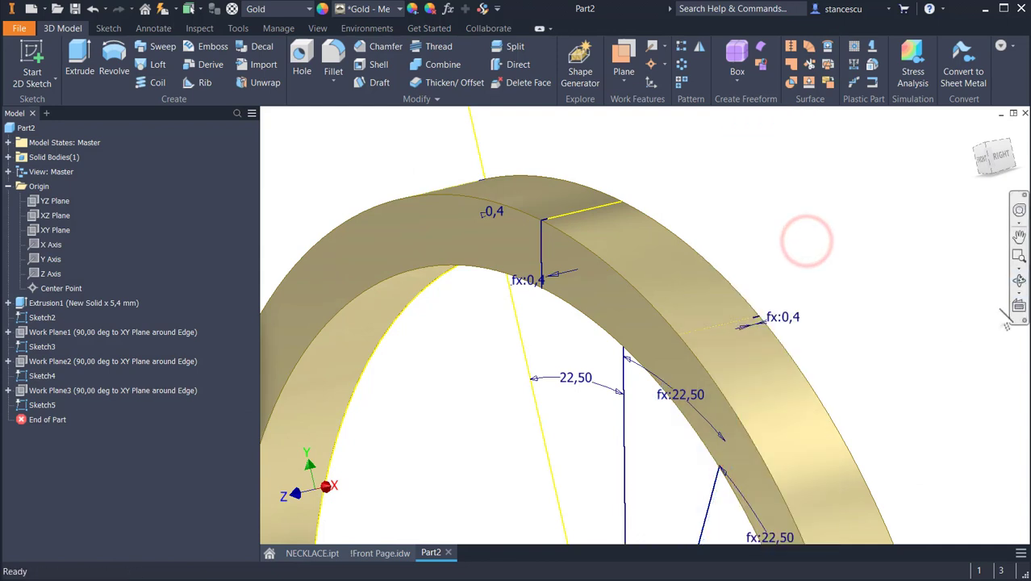
Create a work plane through the third angled guide line at 90 deg to the XY plane.
{"action": "middle_click_drag", "start_coordinate": [884, 252], "coordinate": [813, 150]}
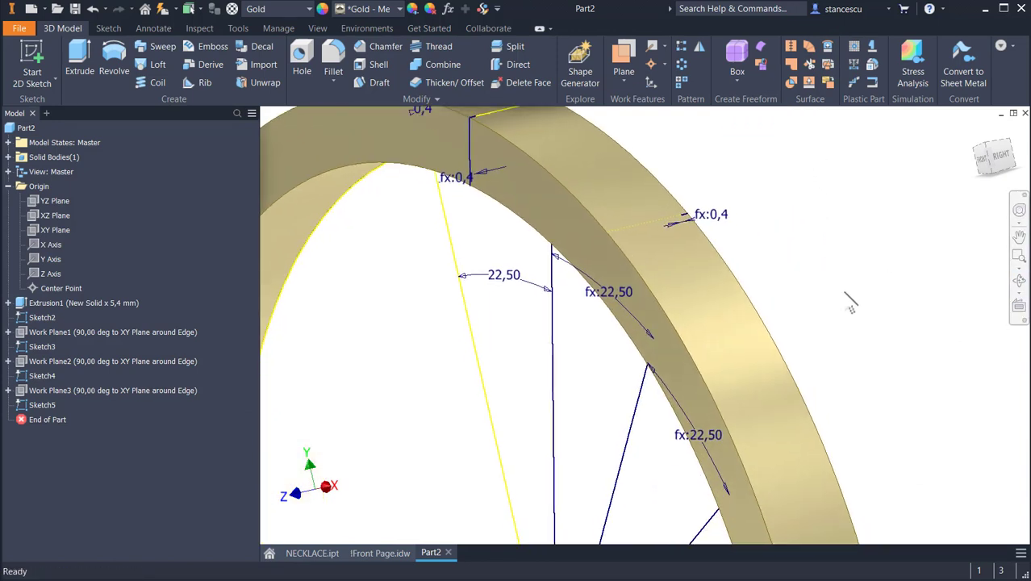
{"action": "scroll", "coordinate": [851, 307], "scroll_direction": "down", "scroll_amount": 3}
{"action": "scroll", "coordinate": [852, 339], "scroll_direction": "up", "scroll_amount": 2}
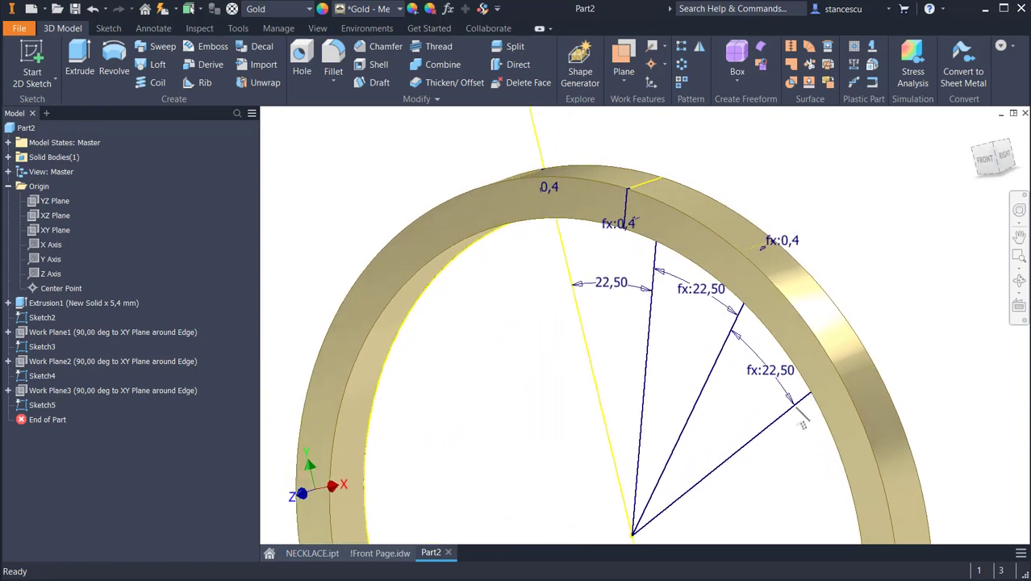
{"action": "middle_click_drag", "start_coordinate": [803, 426], "coordinate": [746, 421], "text": "shift"}
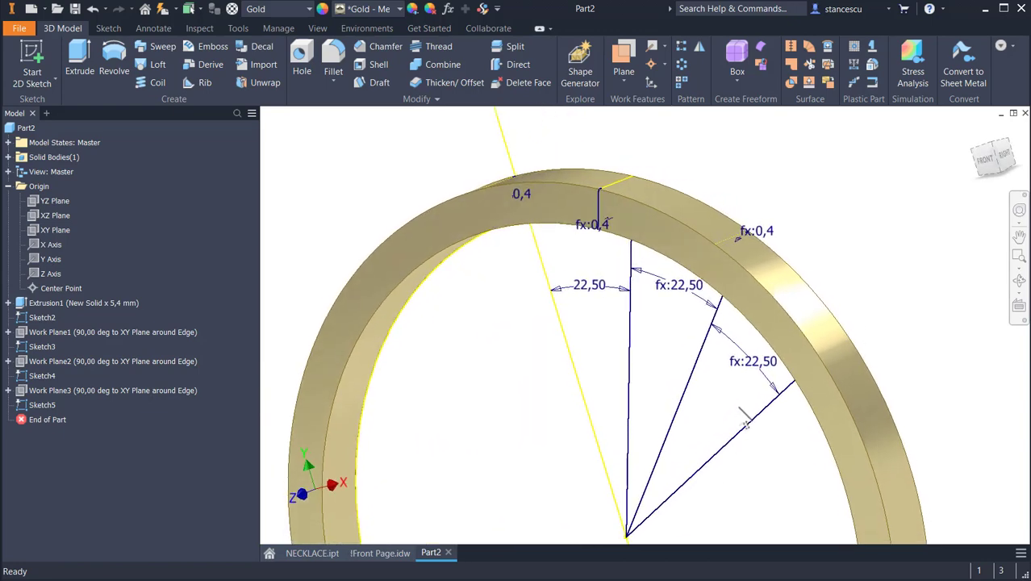
{"action": "left_click", "coordinate": [620, 61]}
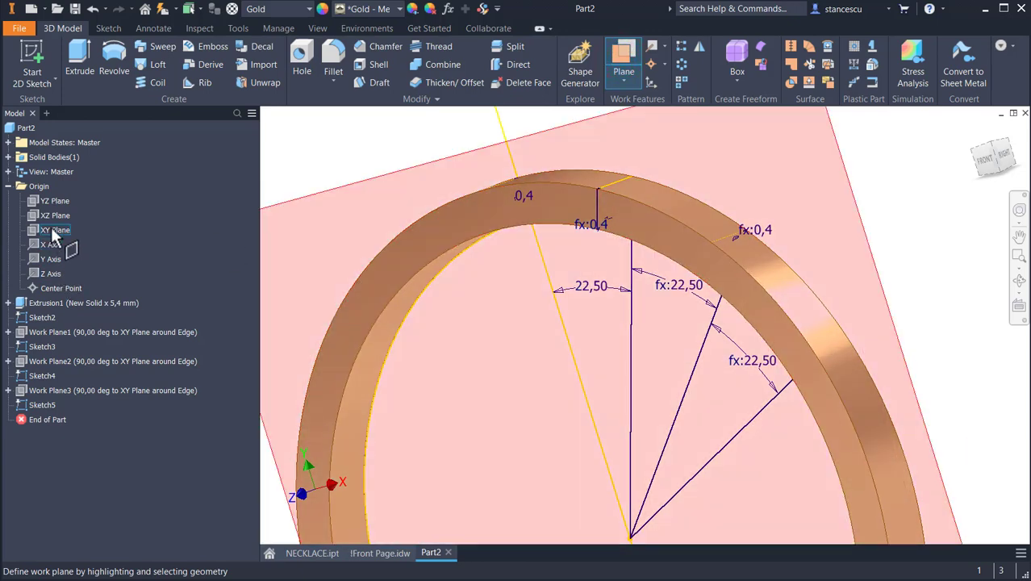
{"action": "left_click", "coordinate": [52, 229]}
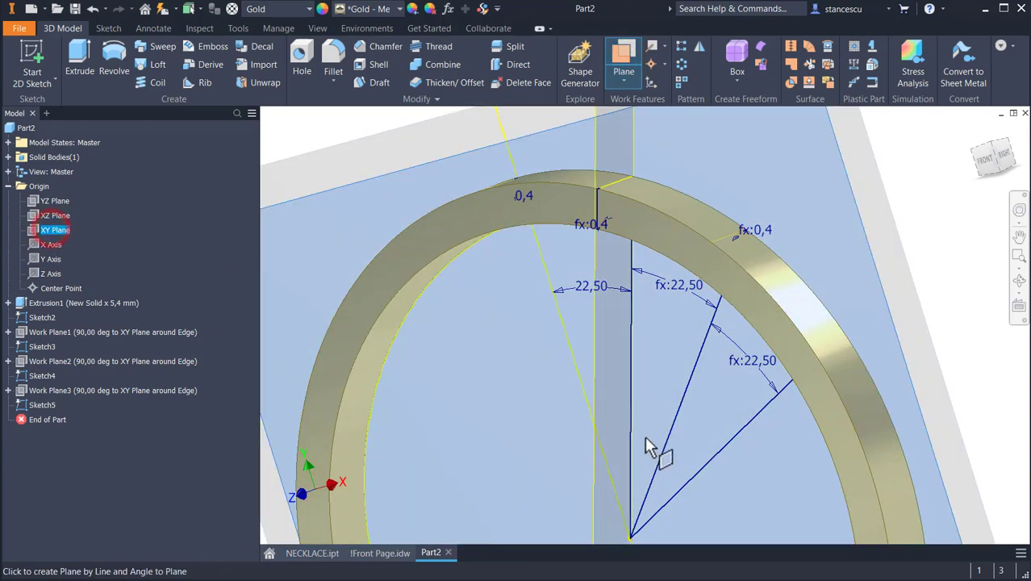
{"action": "left_click", "coordinate": [748, 431]}
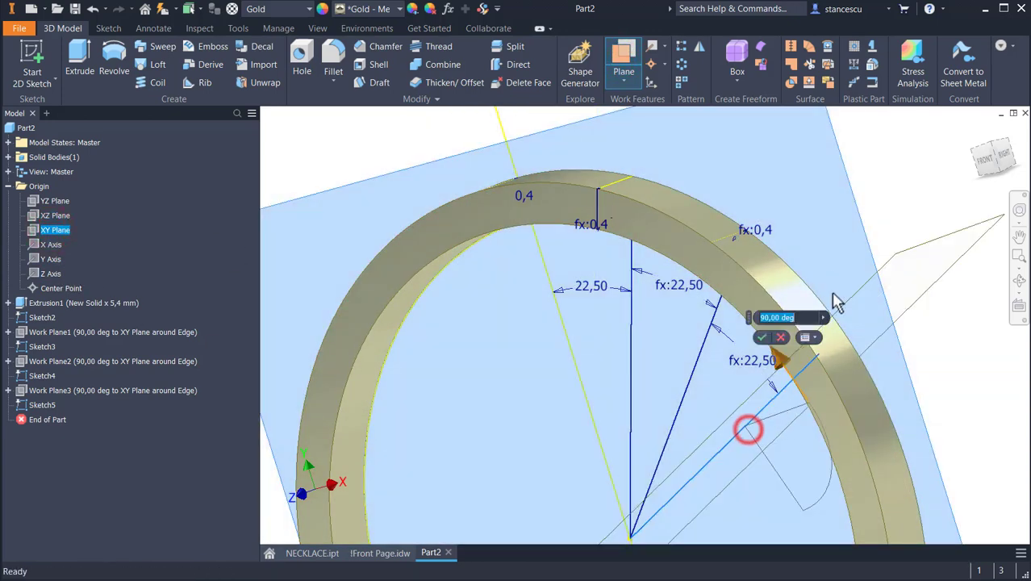
{"action": "left_click", "coordinate": [760, 340]}
Start a new sketch on the work plane through the third angled guide line.
{"action": "middle_click_drag", "start_coordinate": [900, 324], "coordinate": [849, 289], "text": "shift"}
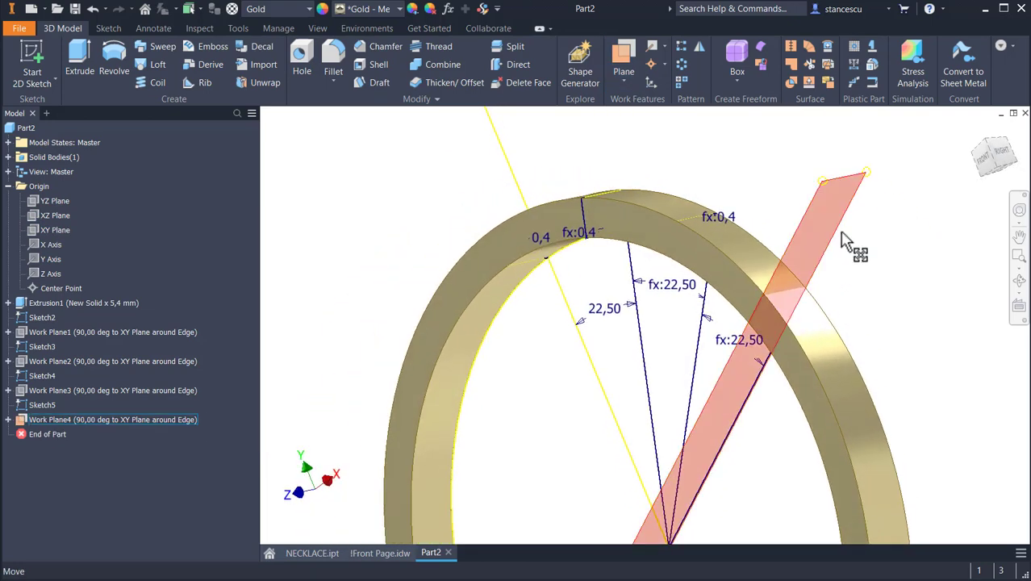
{"action": "left_click", "coordinate": [840, 234]}
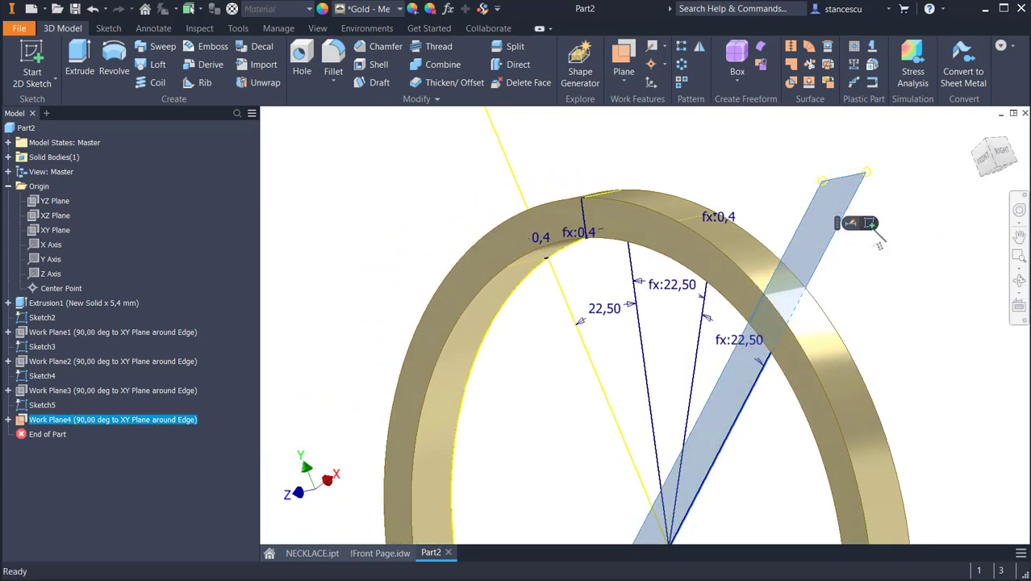
{"action": "left_click", "coordinate": [871, 224]}
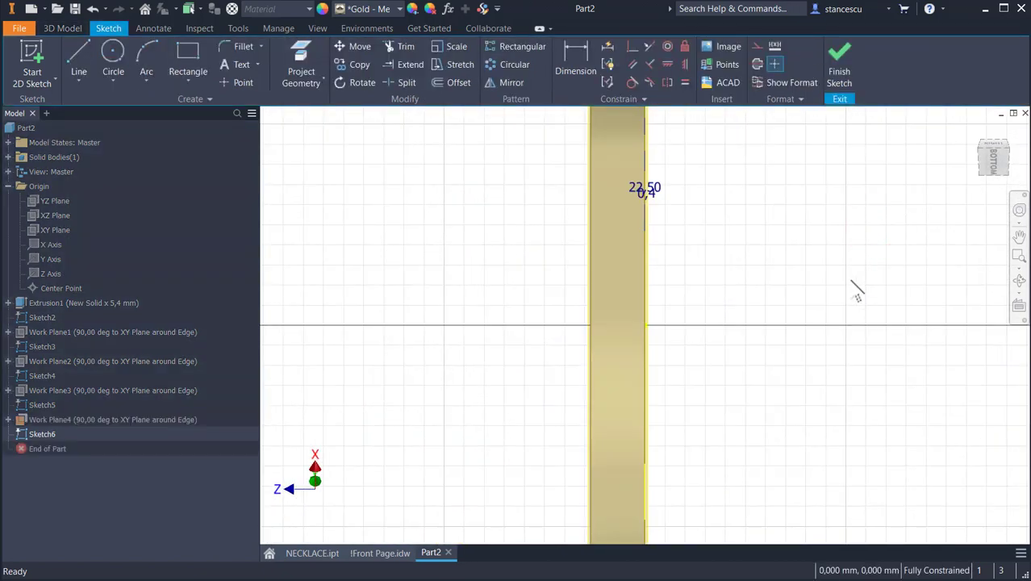
Slice the graphics at the fourth section's sketch plane and project the ring's outer and inner faces as construction geometry.
{"action": "key", "text": "F5"}
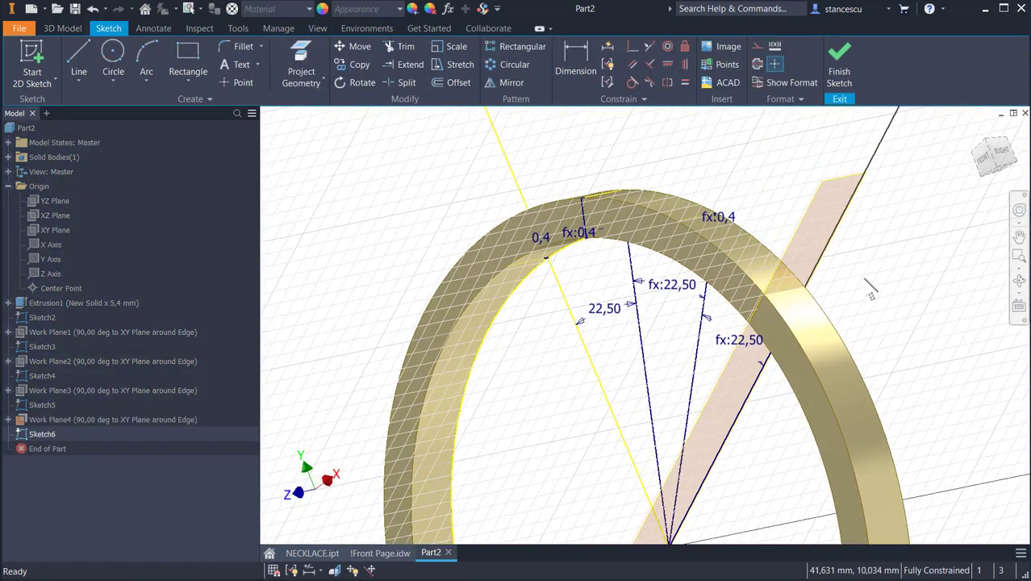
{"action": "key", "text": "F7"}
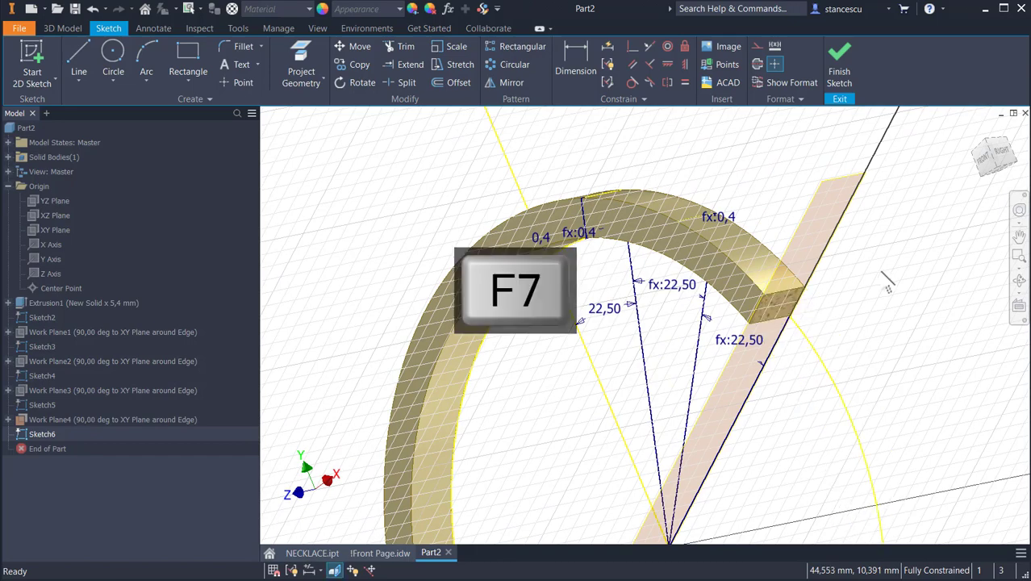
{"action": "middle_click_drag", "start_coordinate": [882, 272], "coordinate": [851, 282], "text": "shift"}
{"action": "scroll", "coordinate": [852, 282], "scroll_direction": "up", "scroll_amount": 3}
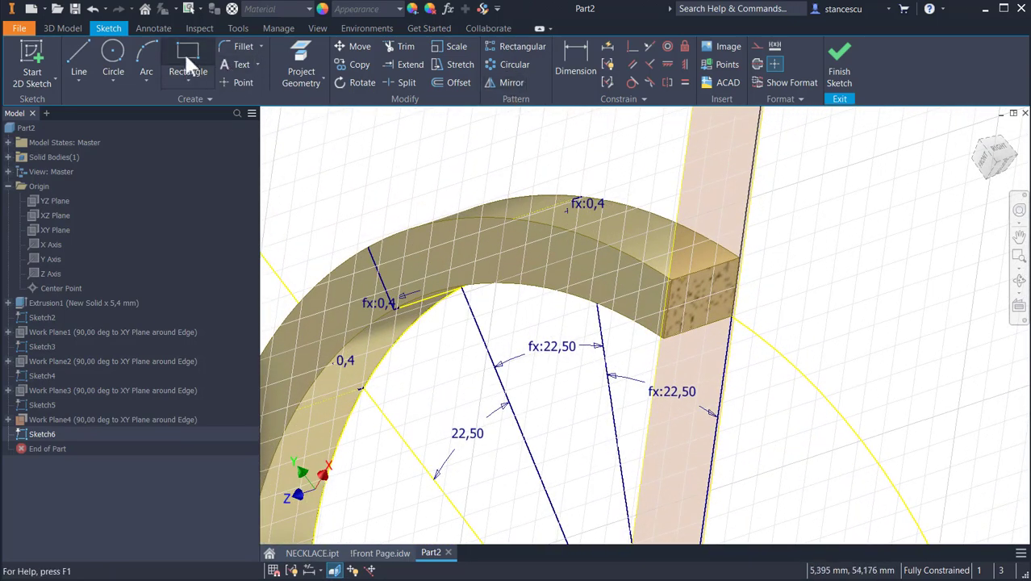
{"action": "left_click", "coordinate": [302, 58]}
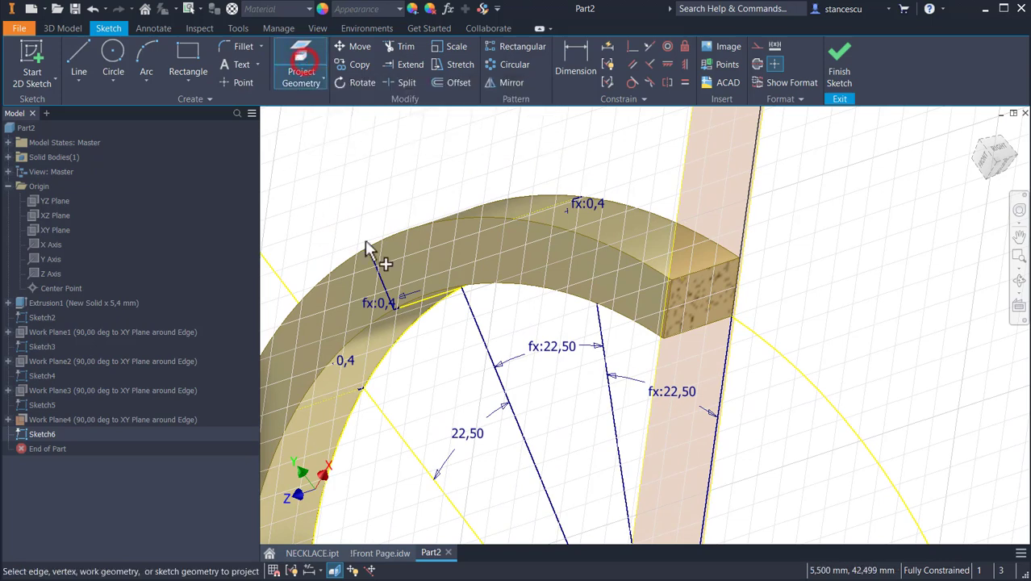
{"action": "left_click", "coordinate": [754, 48]}
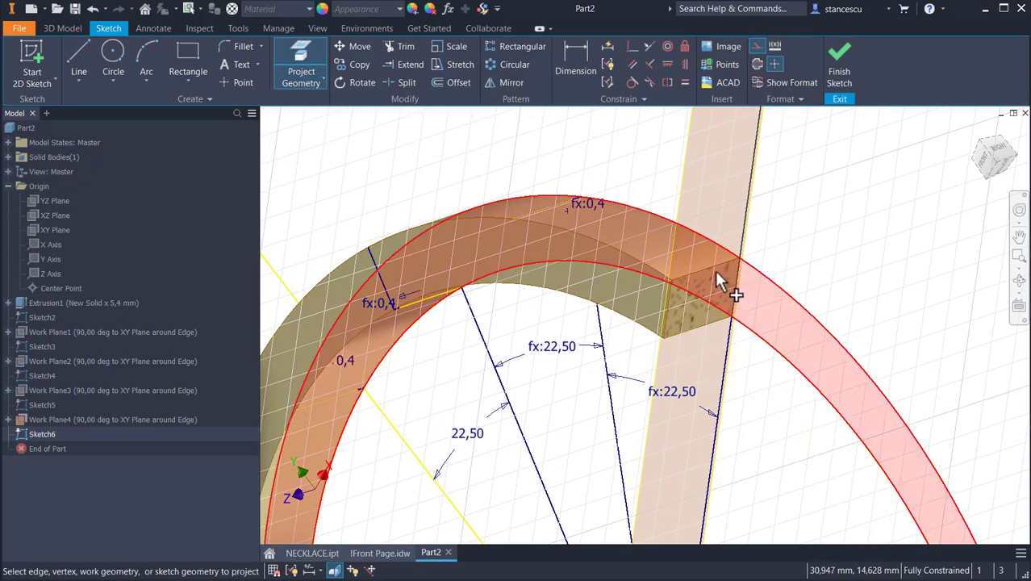
{"action": "left_click", "coordinate": [714, 266]}
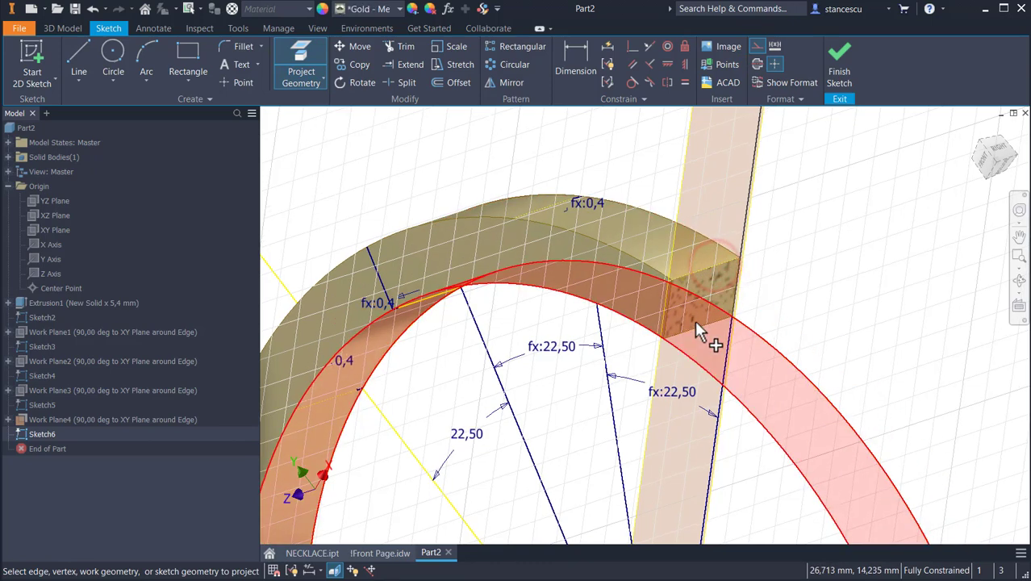
{"action": "left_click", "coordinate": [696, 329]}
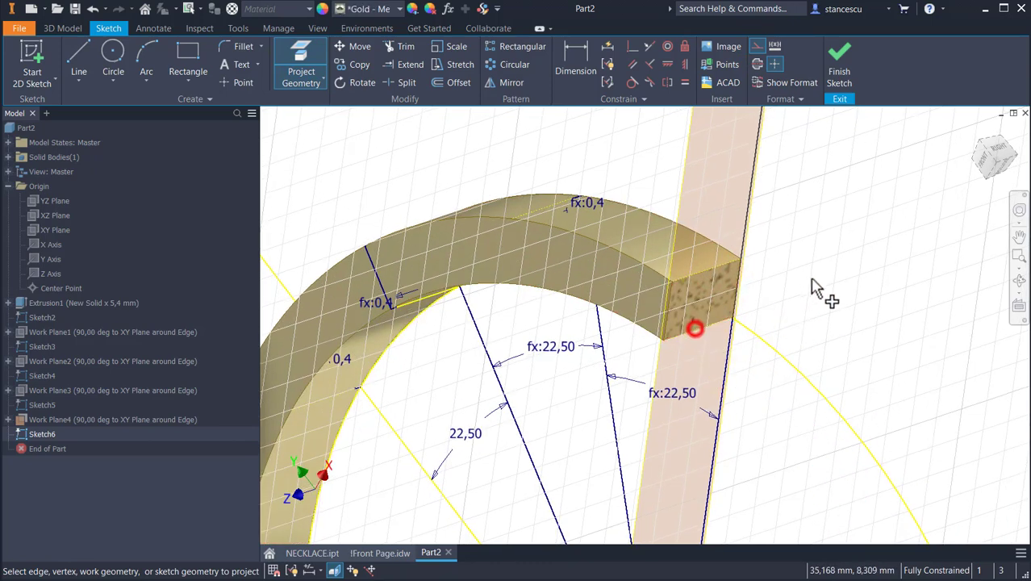
{"action": "left_click", "coordinate": [757, 47]}
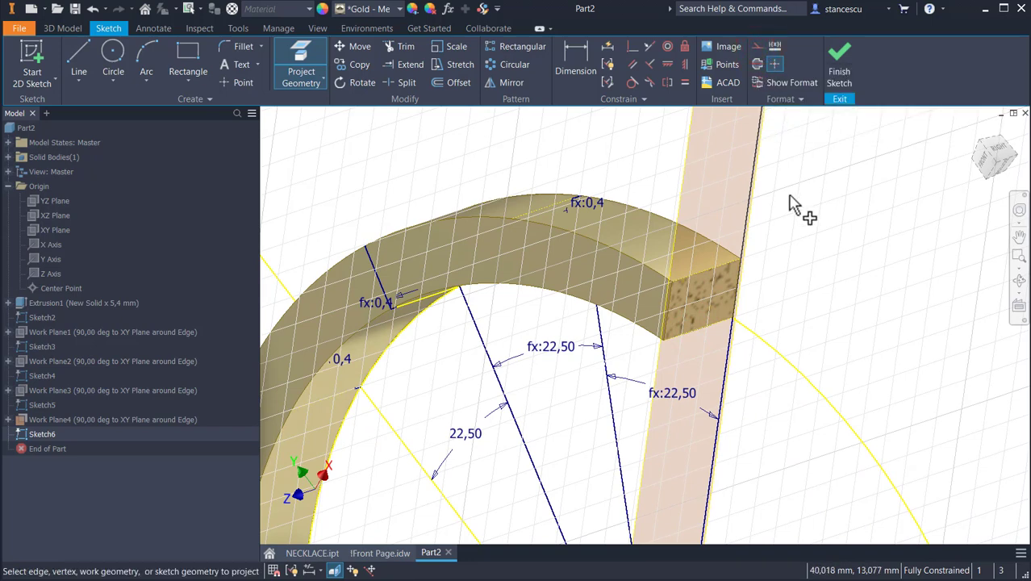
Draw a narrow rectangle about 0,66 mm wide and 4 mm high along the front edge of the ring's cut section.
{"action": "mouse_move", "coordinate": [790, 196]}
{"action": "middle_mouse_down", "text": "shift"}
{"action": "mouse_move", "coordinate": [813, 234]}
{"action": "mouse_move", "coordinate": [606, 256]}
{"action": "middle_mouse_up", "text": "shift"}
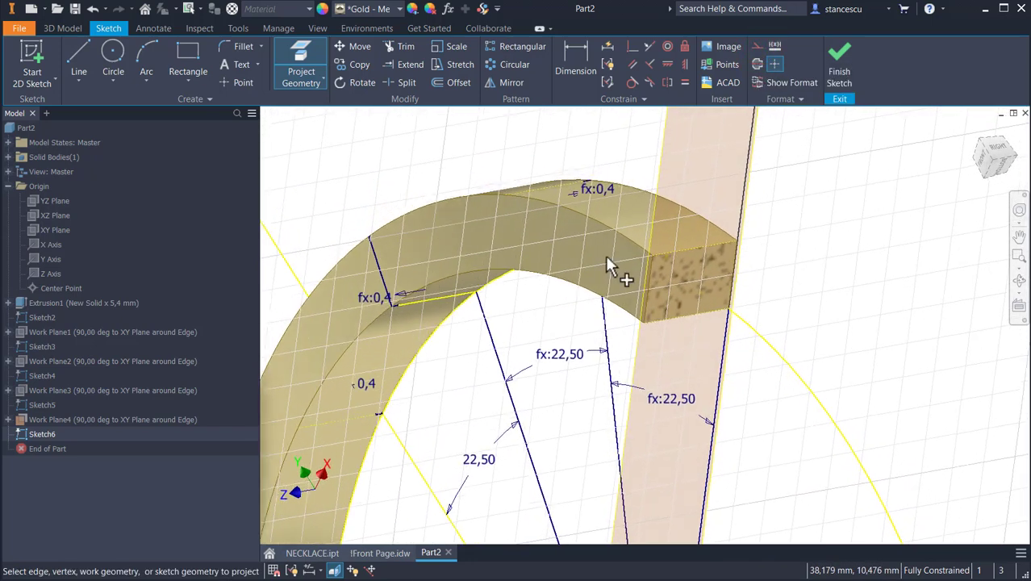
{"action": "left_click", "coordinate": [188, 56]}
{"action": "mouse_move", "coordinate": [860, 328]}
{"action": "middle_mouse_down", "text": "shift"}
{"action": "mouse_move", "coordinate": [687, 379]}
{"action": "mouse_move", "coordinate": [727, 342]}
{"action": "mouse_move", "coordinate": [877, 269]}
{"action": "mouse_move", "coordinate": [791, 224]}
{"action": "mouse_move", "coordinate": [730, 216]}
{"action": "middle_mouse_up", "text": "shift"}
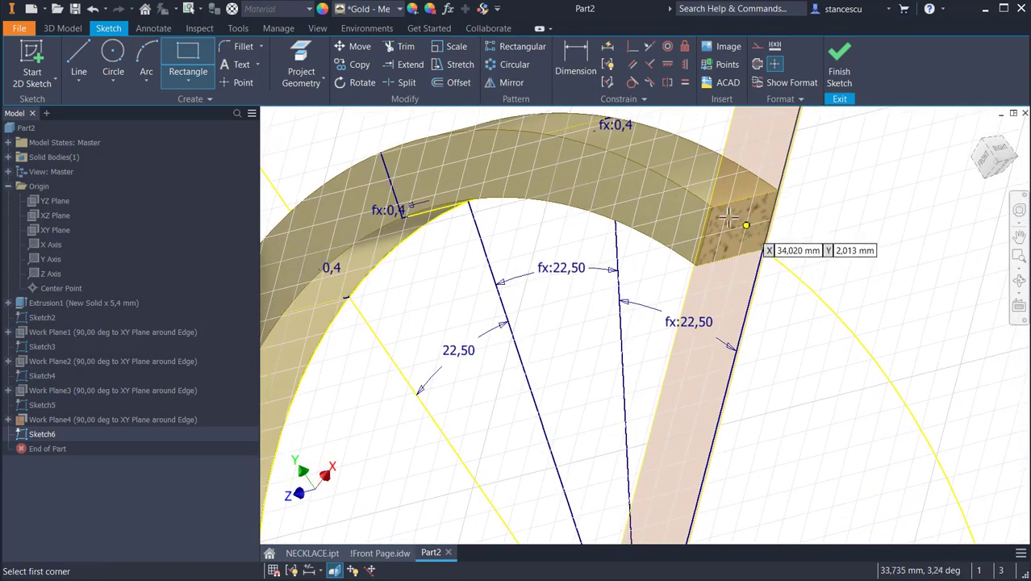
{"action": "left_click", "coordinate": [711, 208]}
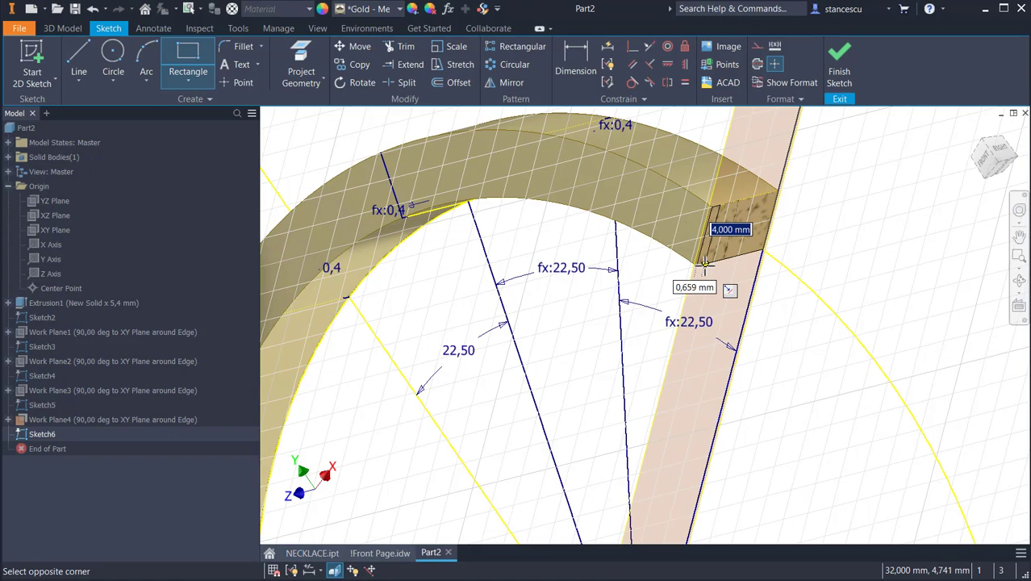
{"action": "left_click", "coordinate": [704, 264]}
Dimension the fourth section rectangle's width and link it to the first section's 0,4 mm width dimension (d8).
{"action": "mouse_move", "coordinate": [847, 274]}
{"action": "middle_mouse_down", "text": "shift"}
{"action": "mouse_move", "coordinate": [842, 212]}
{"action": "mouse_move", "coordinate": [844, 278]}
{"action": "mouse_move", "coordinate": [790, 186]}
{"action": "mouse_move", "coordinate": [454, 106]}
{"action": "middle_mouse_up", "text": "shift"}
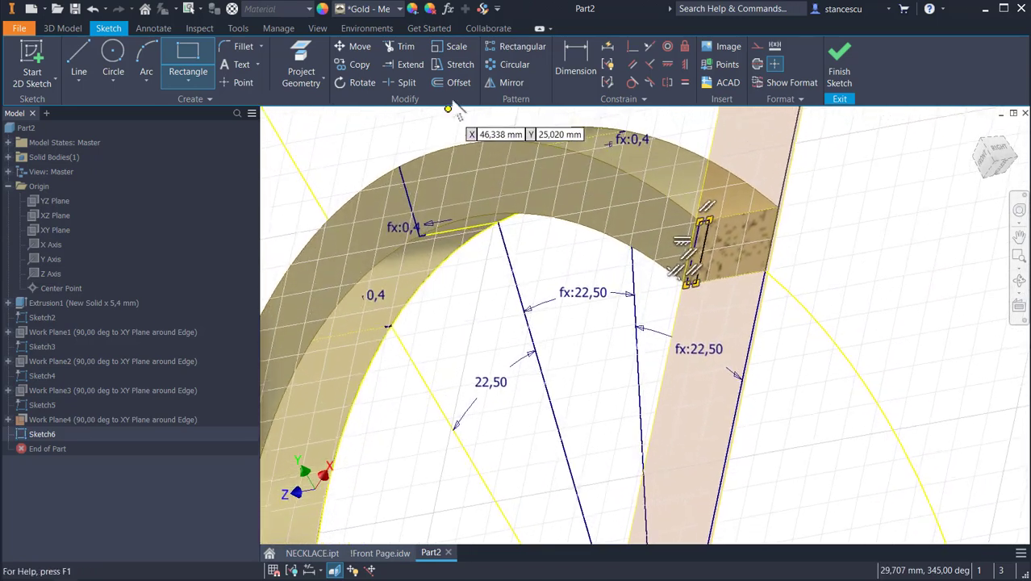
{"action": "left_click", "coordinate": [585, 50]}
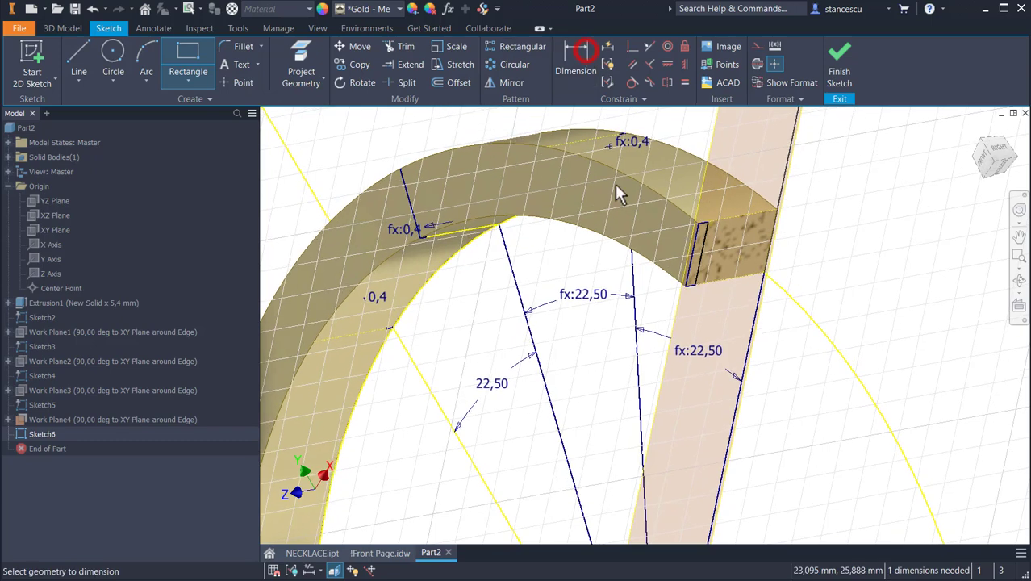
{"action": "left_click", "coordinate": [690, 248]}
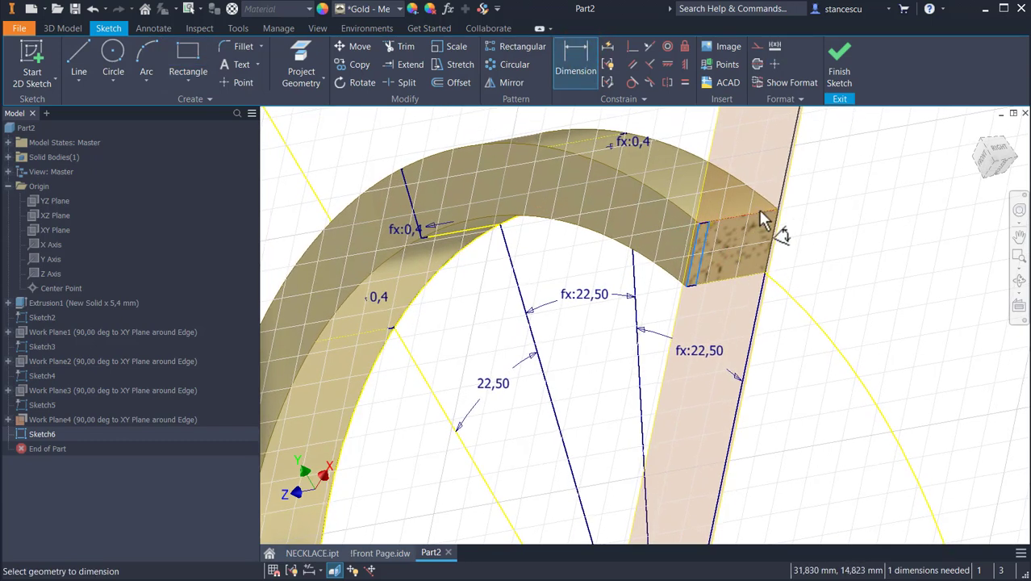
{"action": "left_click", "coordinate": [671, 127]}
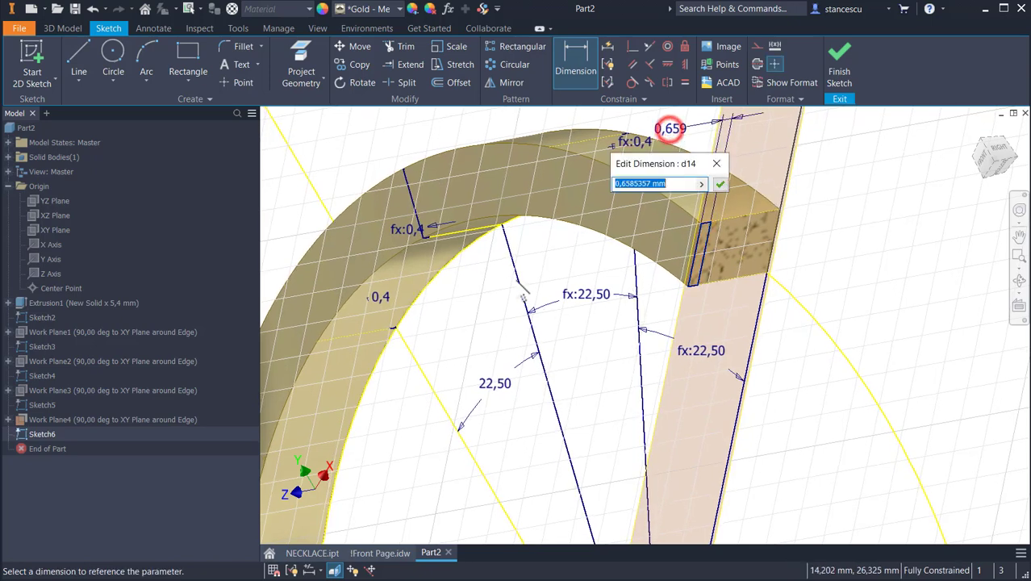
{"action": "left_click", "coordinate": [384, 294]}
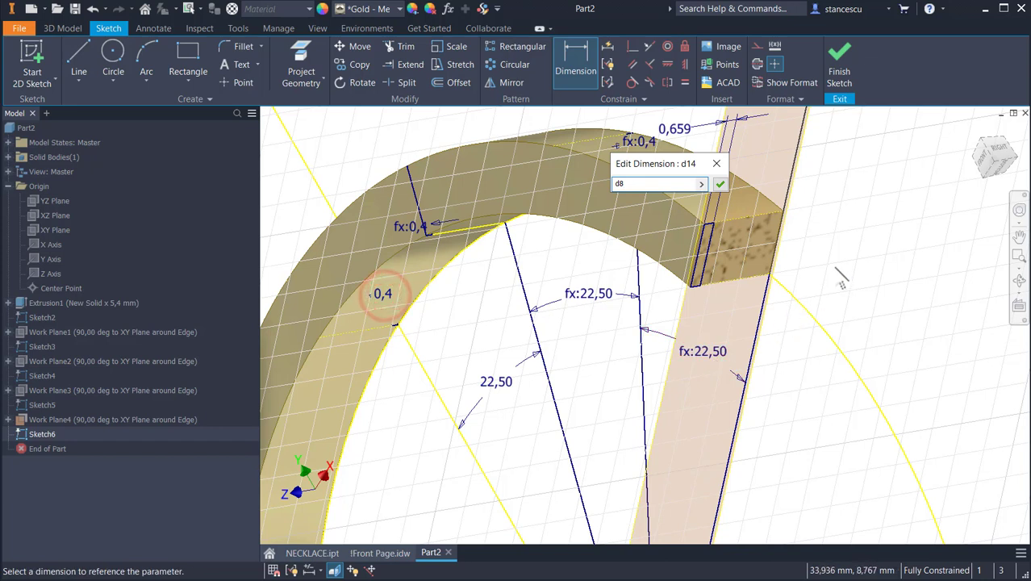
{"action": "left_click", "coordinate": [721, 185]}
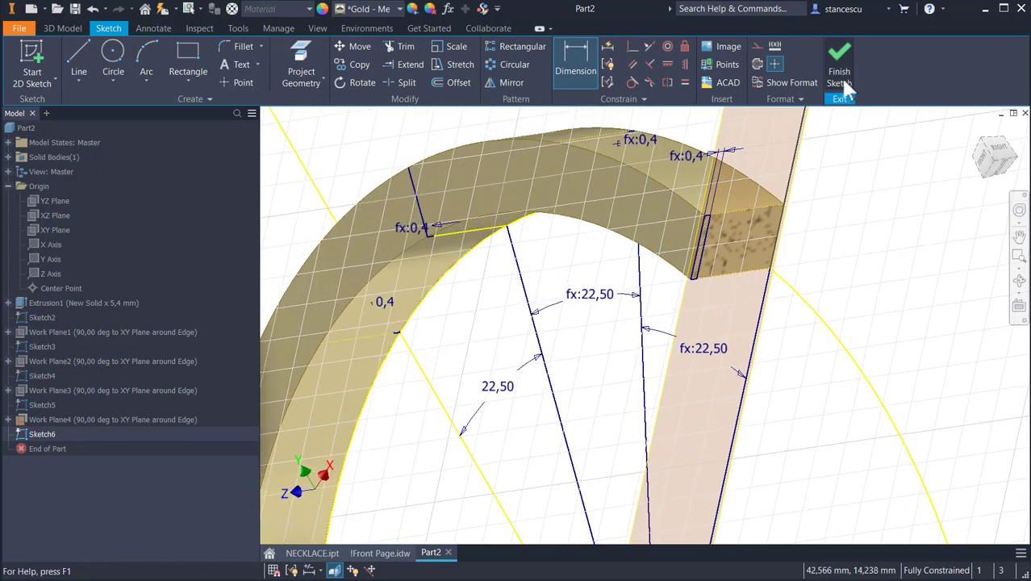
Finish the fourth section sketch and hide the work plane through the third angled guide line.
{"action": "left_click", "coordinate": [836, 48]}
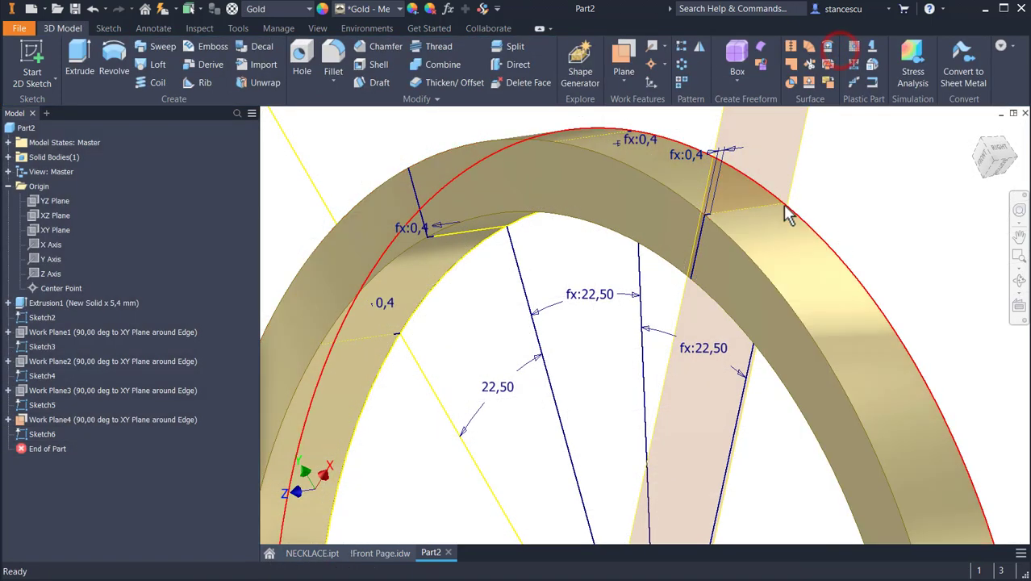
{"action": "right_click", "coordinate": [795, 166]}
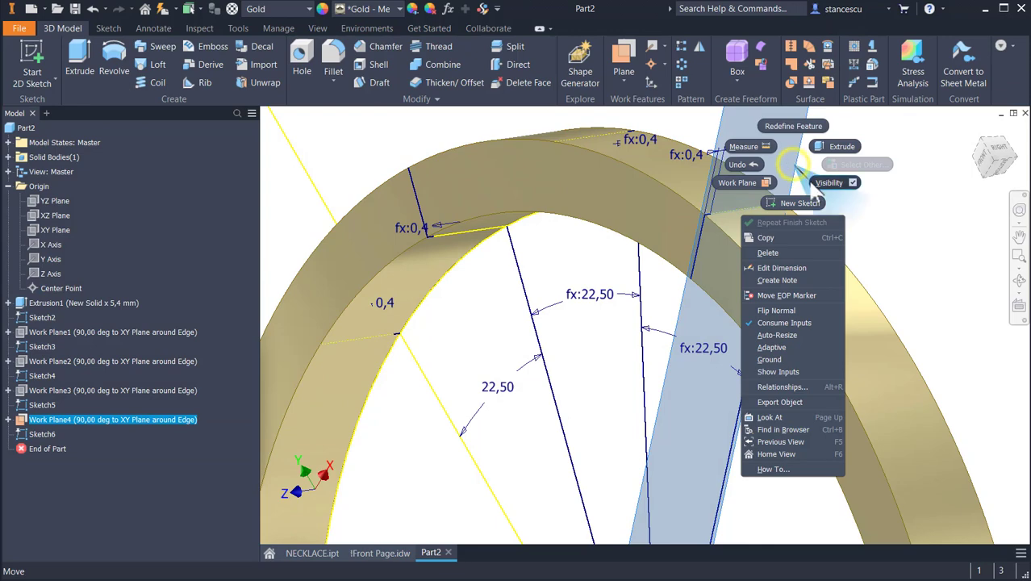
{"action": "left_click", "coordinate": [831, 185]}
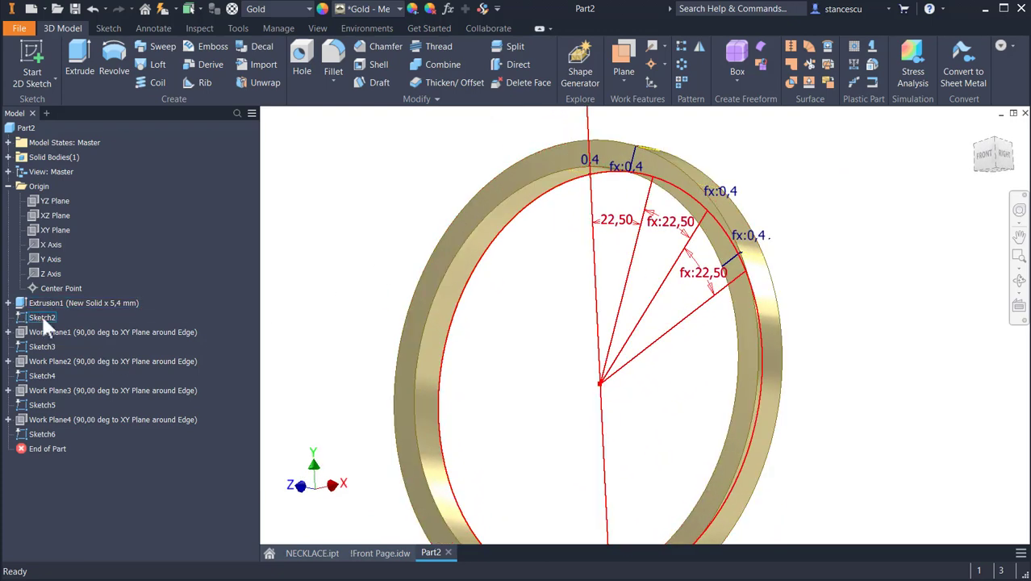
Hide Sketch2, which holds the 22,50-degree guide lines.
{"action": "right_click", "coordinate": [41, 315]}
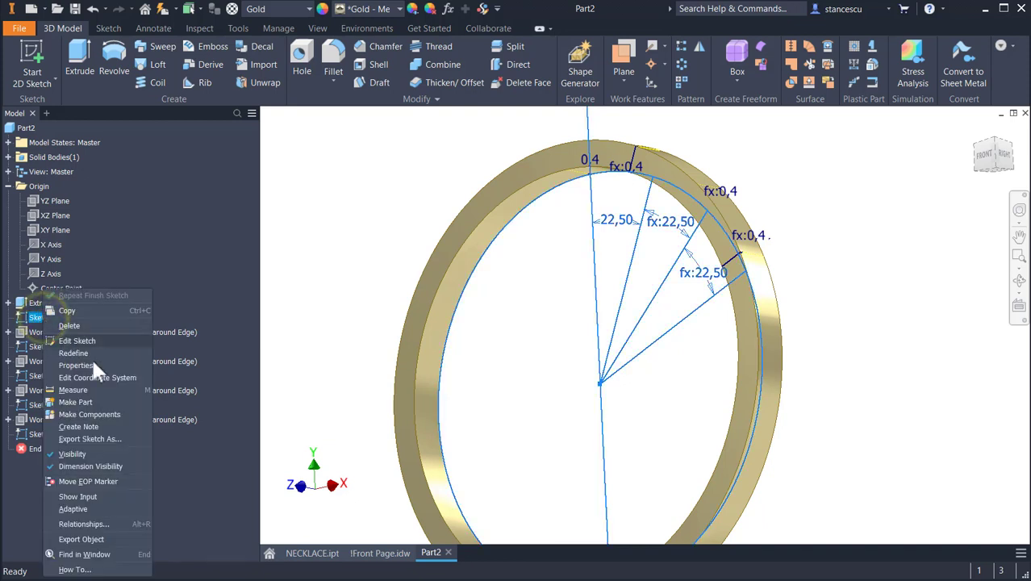
{"action": "left_click", "coordinate": [72, 453]}
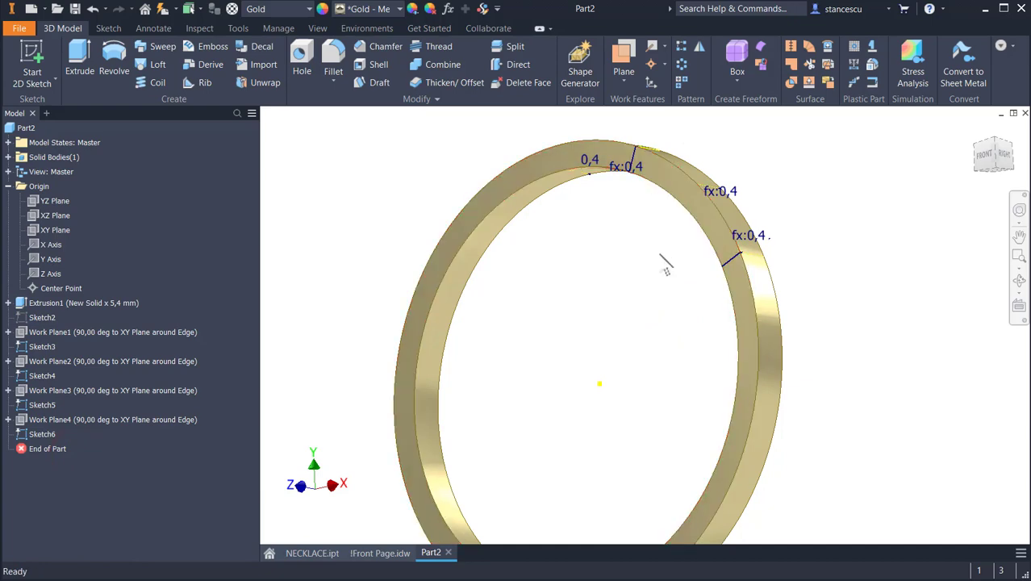
{"action": "middle_click_drag", "start_coordinate": [796, 213], "coordinate": [601, 217], "text": "shift"}
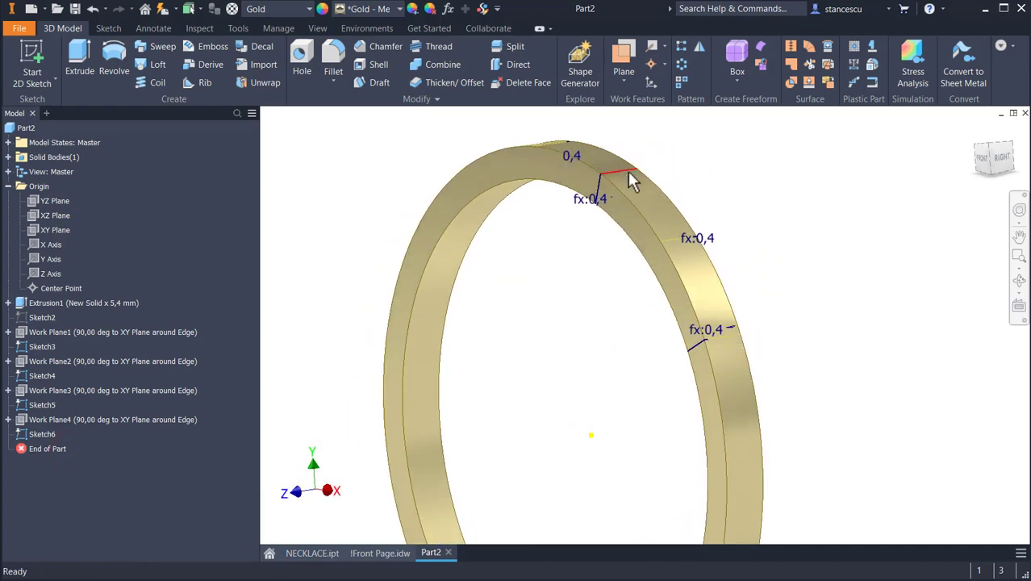
{"action": "middle_click_drag", "start_coordinate": [738, 359], "coordinate": [816, 237], "text": "shift"}
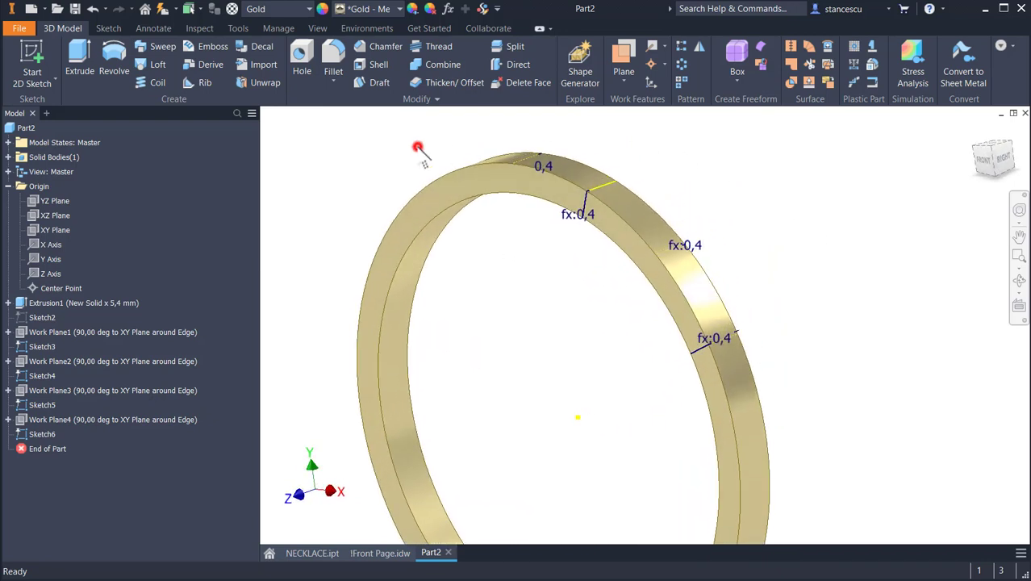
Start a new sketch on the XZ plane and slice the graphics so only the ring's upper half is displayed.
{"action": "key", "text": "F6"}
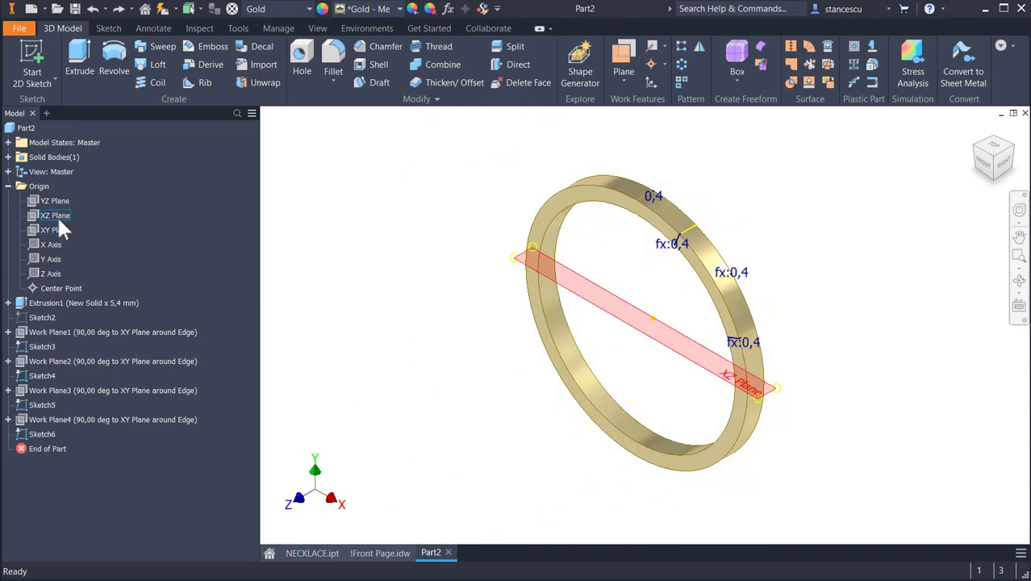
{"action": "left_click", "coordinate": [57, 216]}
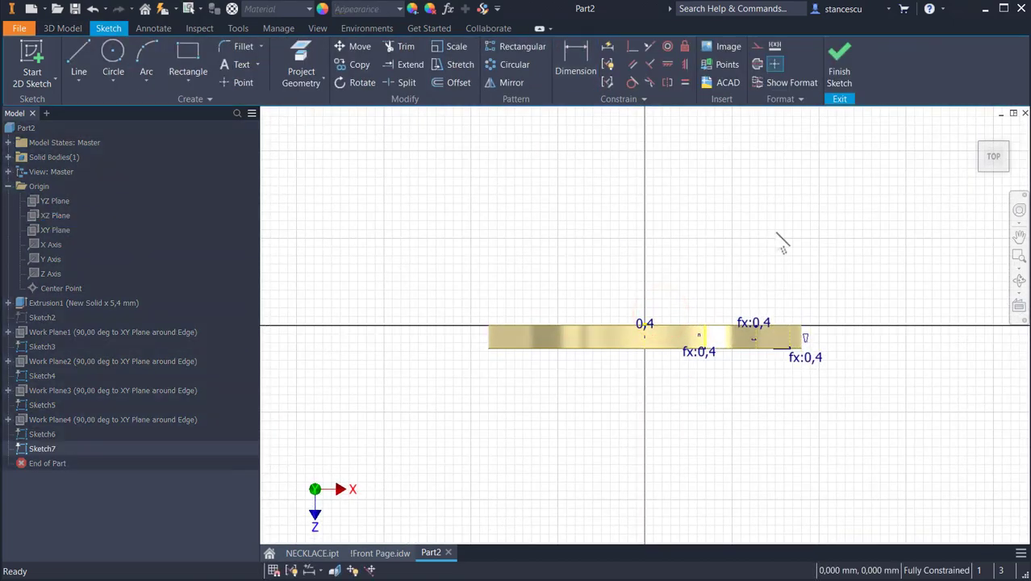
{"action": "key", "text": "F5"}
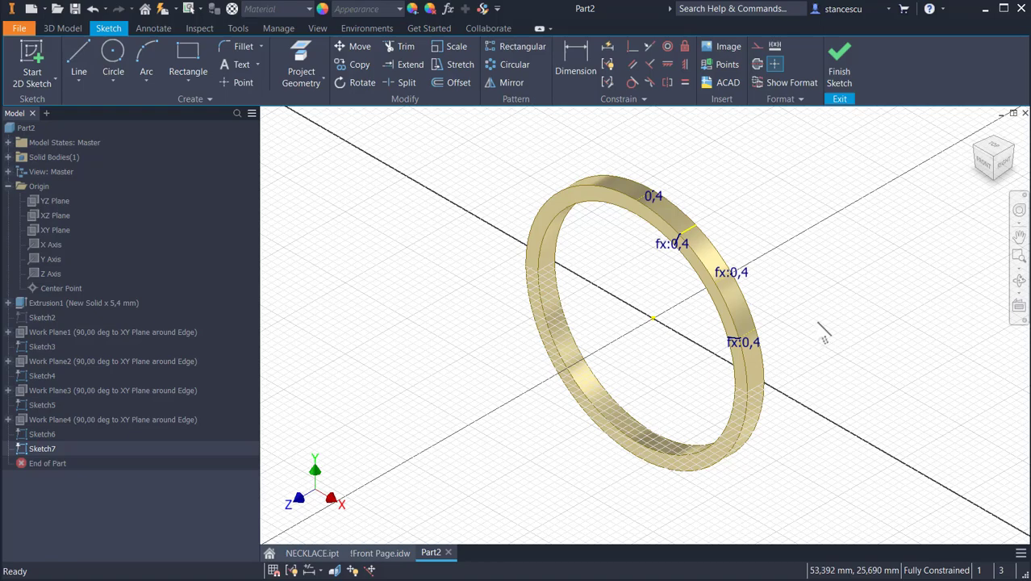
{"action": "key", "text": "F7"}
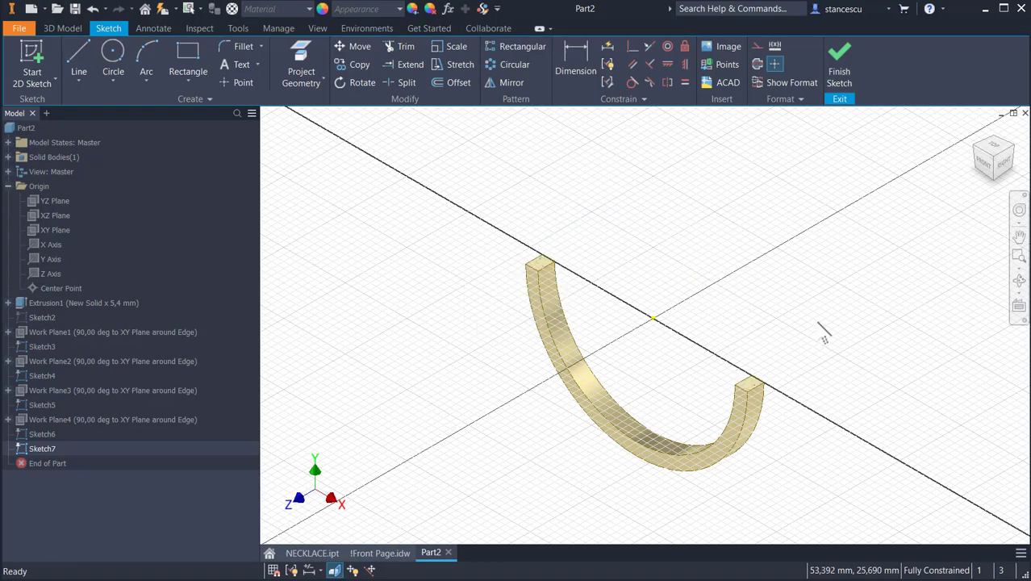
{"action": "middle_click_drag", "start_coordinate": [818, 323], "coordinate": [823, 295], "text": "shift"}
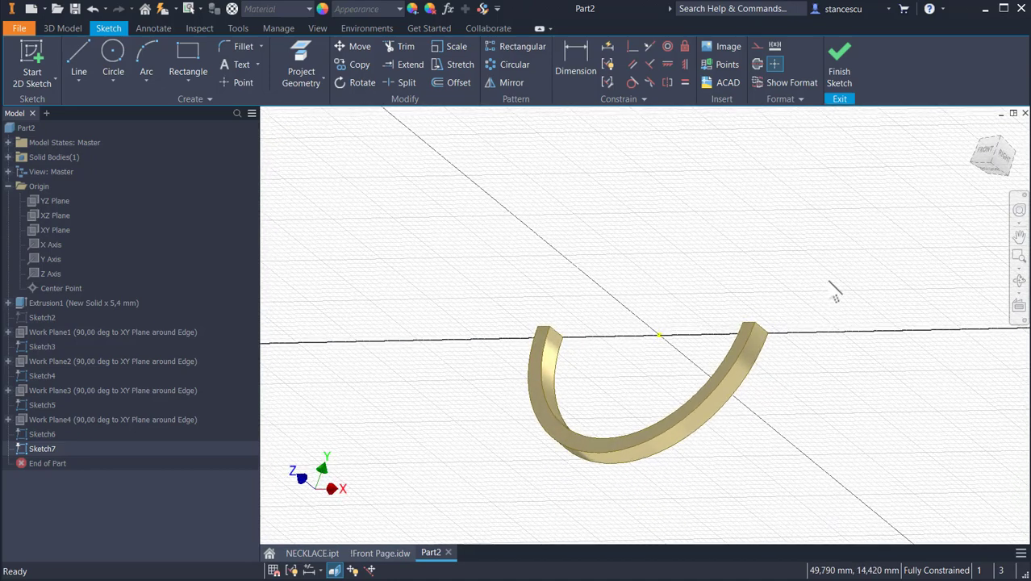
{"action": "key", "text": "F7"}
{"action": "key", "text": "F7"}
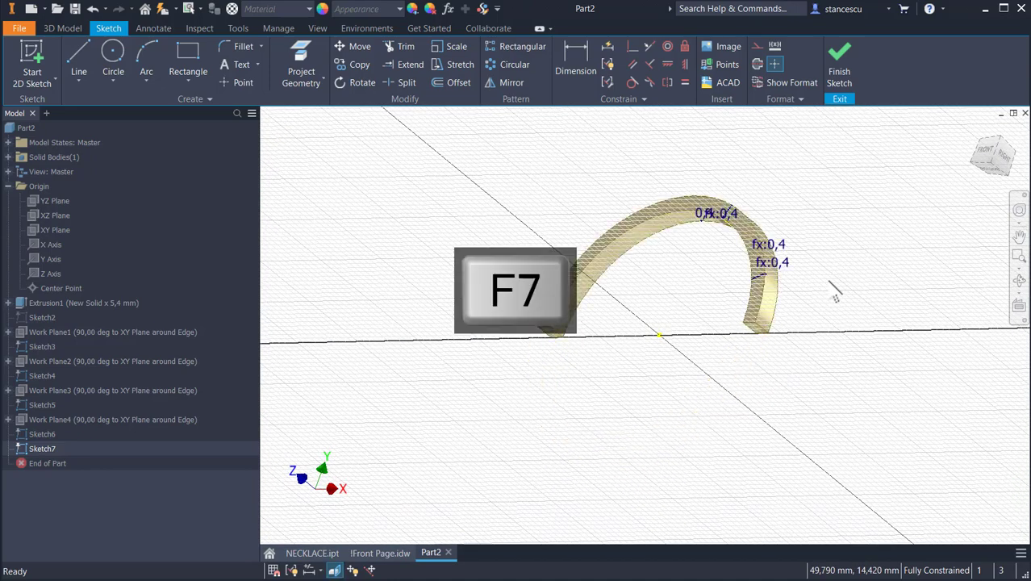
Project the ring's outer and inner faces at the cut end on the +X side as construction geometry.
{"action": "mouse_move", "coordinate": [828, 323]}
{"action": "middle_mouse_down", "text": "shift"}
{"action": "mouse_move", "coordinate": [807, 352]}
{"action": "mouse_move", "coordinate": [801, 326]}
{"action": "middle_mouse_up", "text": "shift"}
{"action": "scroll", "coordinate": [810, 319], "scroll_direction": "down", "scroll_amount": 3}
{"action": "middle_click_drag", "start_coordinate": [787, 197], "coordinate": [753, 258], "text": "shift"}
{"action": "scroll", "coordinate": [682, 273], "scroll_direction": "up", "scroll_amount": 2}
{"action": "middle_click_drag", "start_coordinate": [682, 273], "coordinate": [774, 242], "text": "shift"}
{"action": "scroll", "coordinate": [777, 436], "scroll_direction": "down", "scroll_amount": 1}
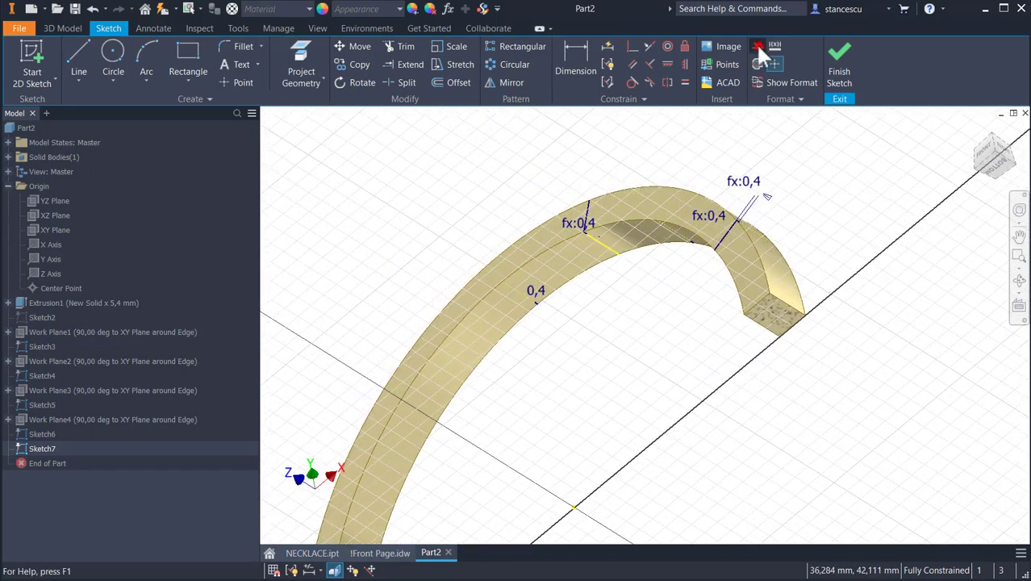
{"action": "left_click", "coordinate": [757, 46]}
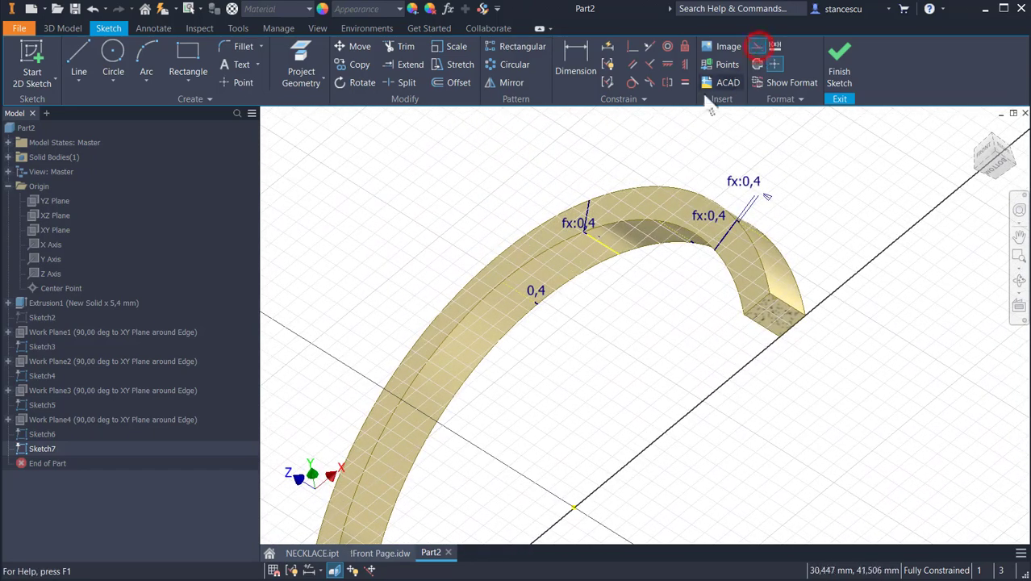
{"action": "left_click", "coordinate": [311, 57]}
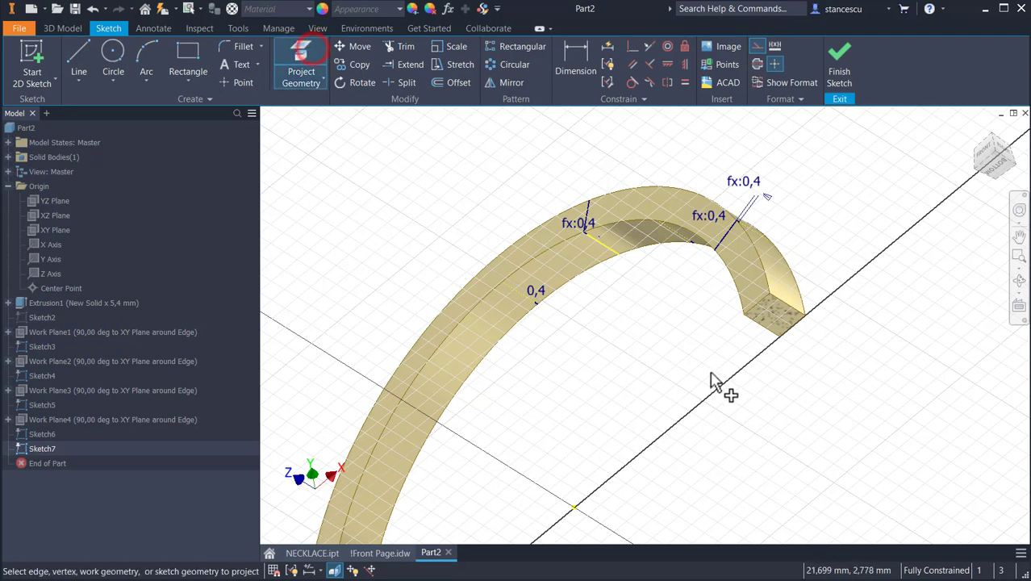
{"action": "left_click", "coordinate": [794, 310]}
{"action": "left_click", "coordinate": [770, 327]}
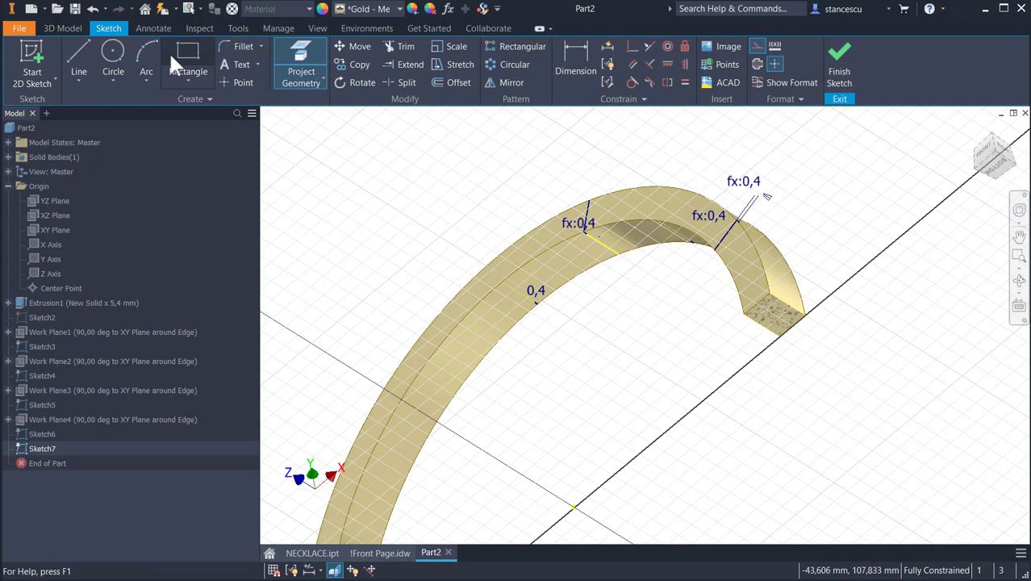
Draw a normal-geometry rectangle across the ring's cut end, from its outer to inner edge, about 4 mm by 0,54 mm.
{"action": "left_click", "coordinate": [190, 55]}
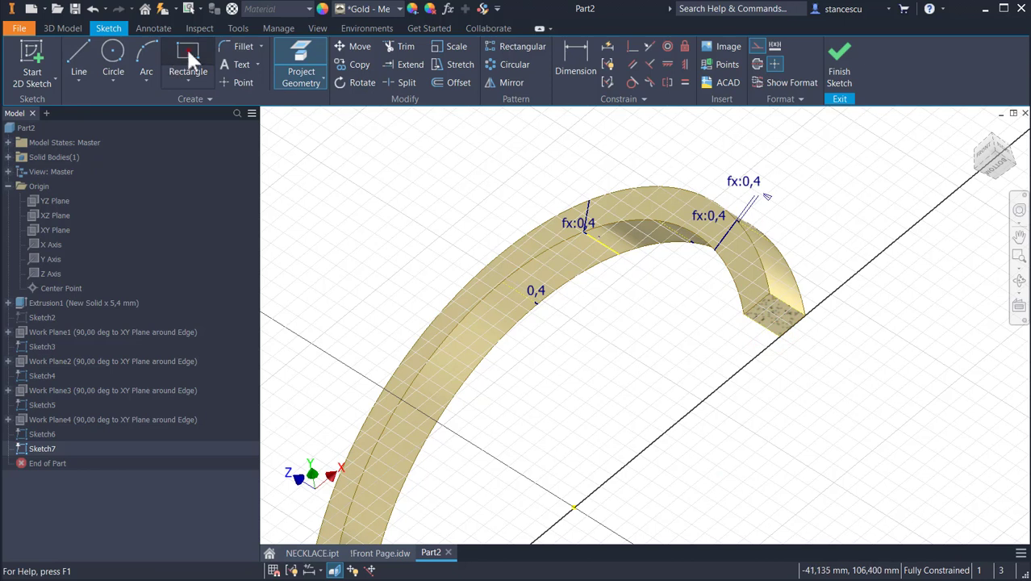
{"action": "left_click", "coordinate": [759, 45]}
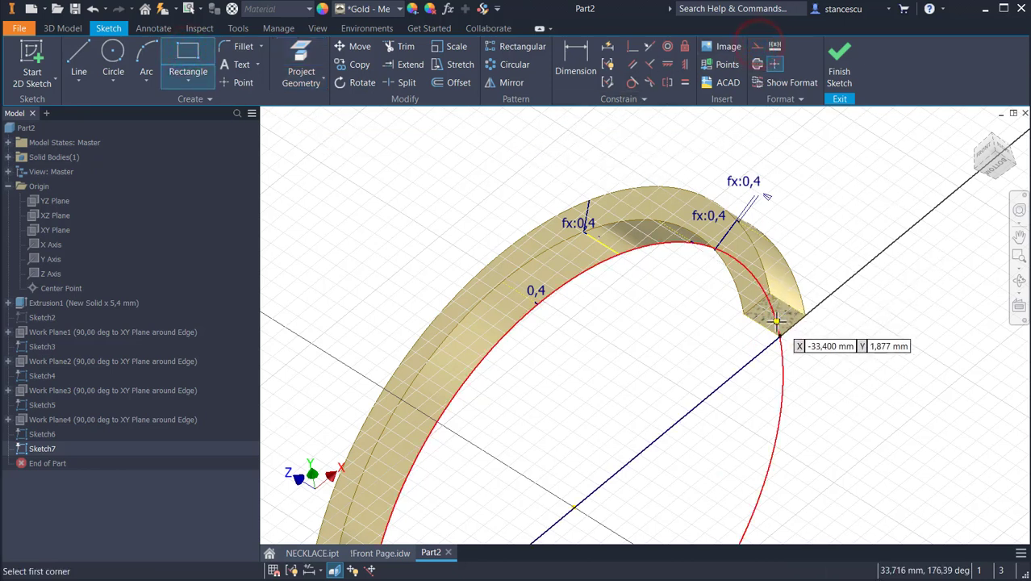
{"action": "scroll", "coordinate": [798, 311], "scroll_direction": "up", "scroll_amount": 2}
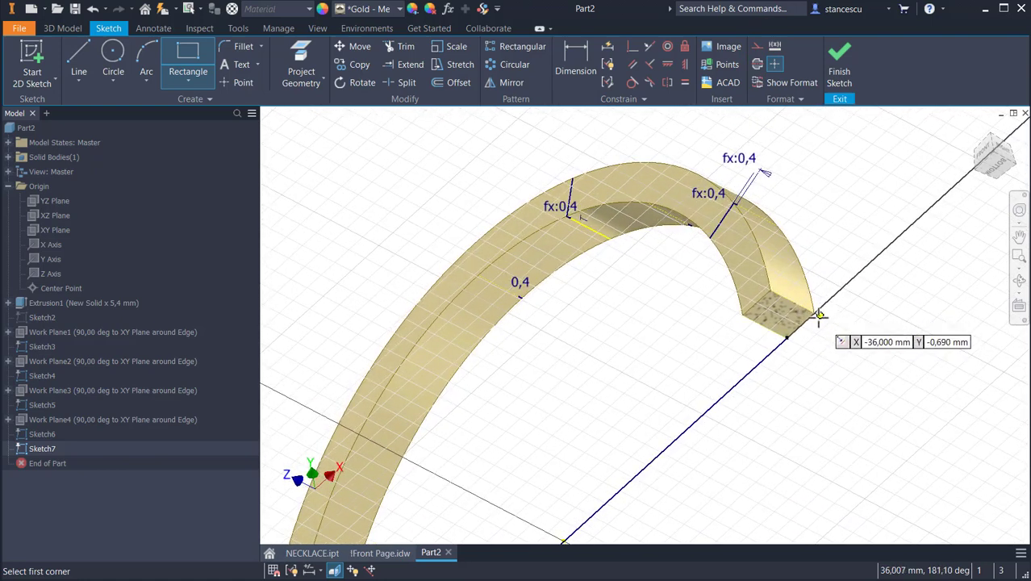
{"action": "left_click", "coordinate": [811, 310]}
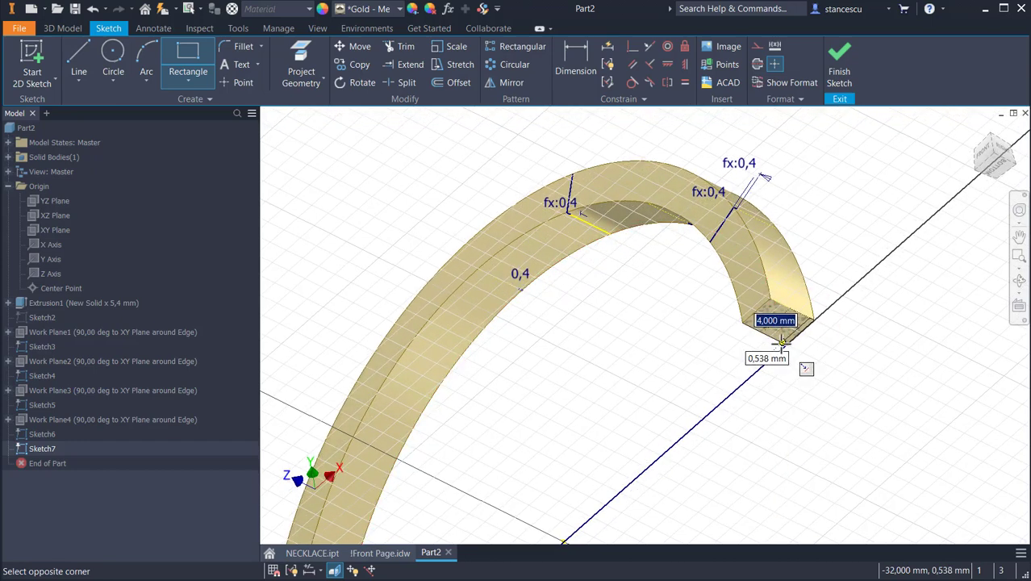
{"action": "left_click", "coordinate": [782, 341]}
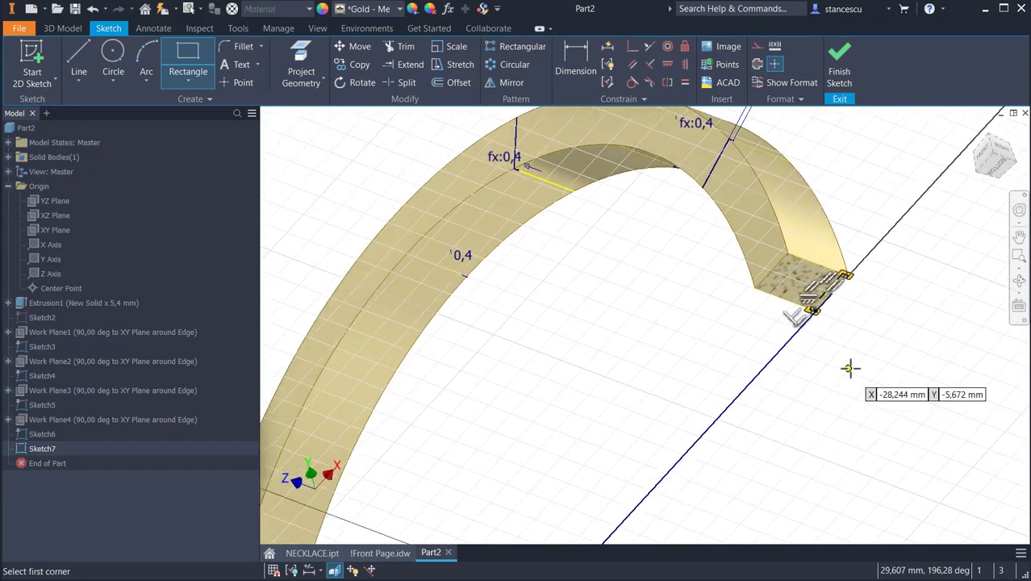
{"action": "scroll", "coordinate": [849, 368], "scroll_direction": "down", "scroll_amount": 2}
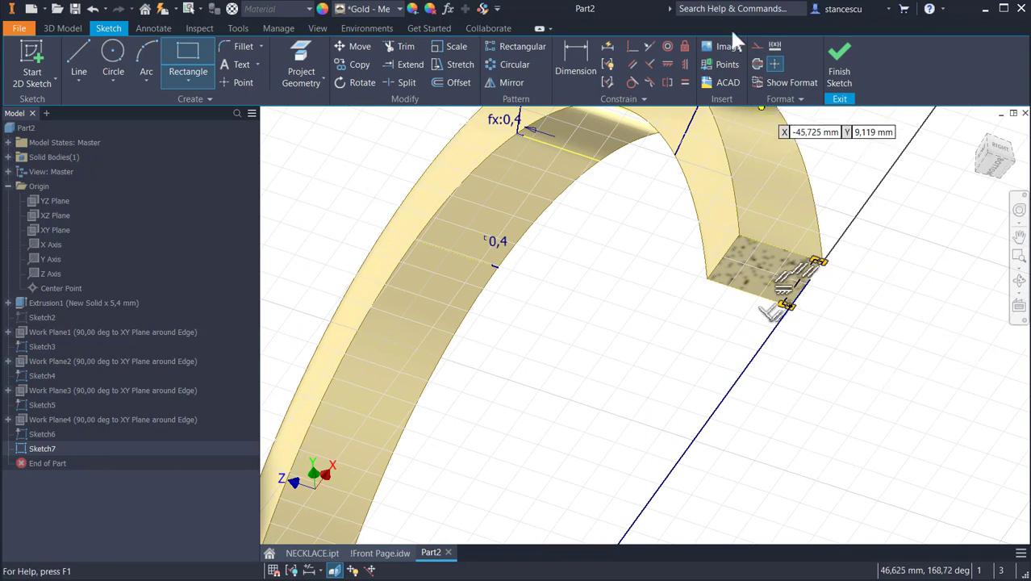
Dimension the rectangle's thickness, link it to the first section's 0,4 dimension (d8), and finish the sketch.
{"action": "left_click", "coordinate": [576, 64]}
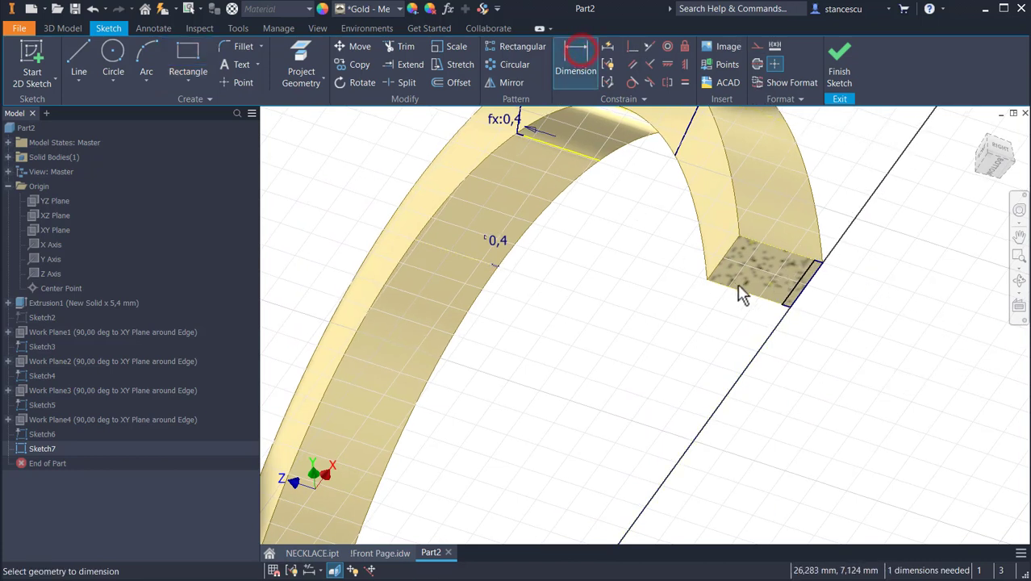
{"action": "left_click", "coordinate": [794, 289]}
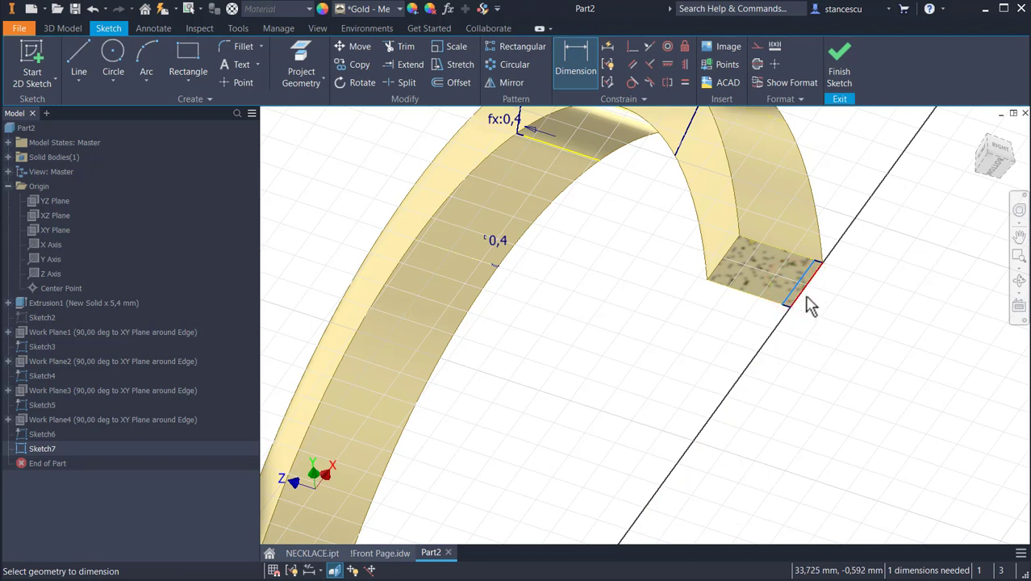
{"action": "left_click", "coordinate": [833, 304]}
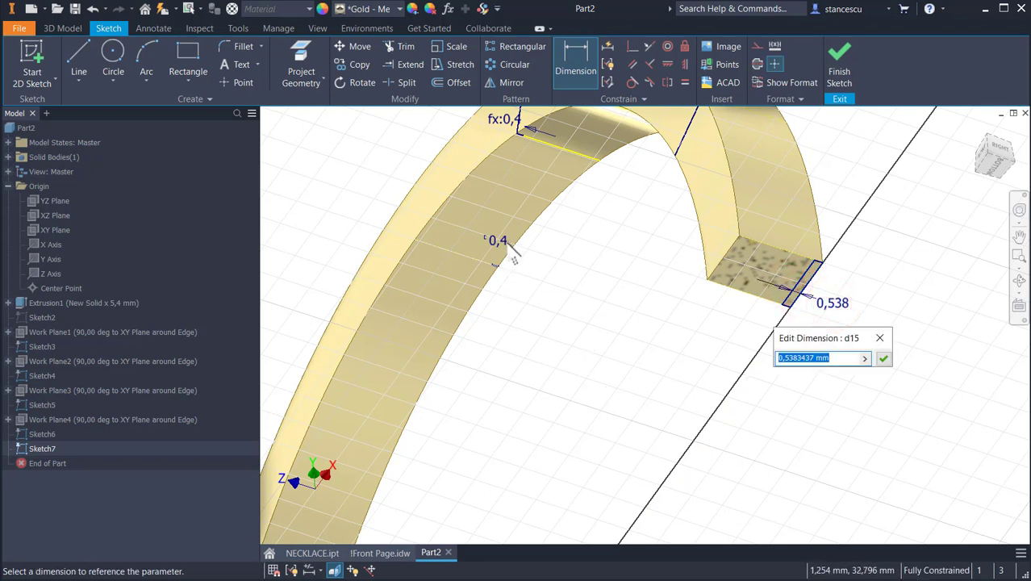
{"action": "left_click", "coordinate": [494, 241]}
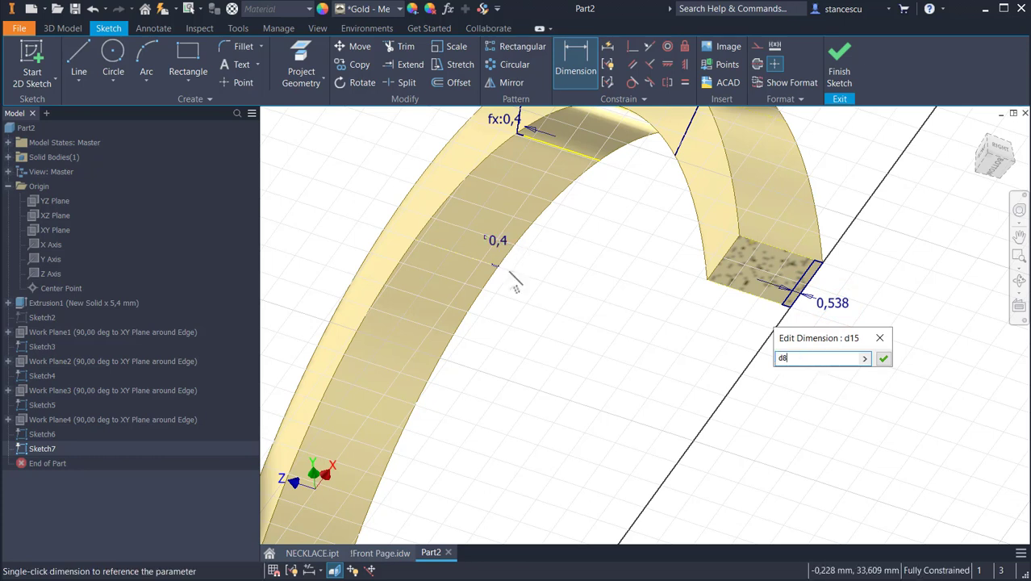
{"action": "left_click", "coordinate": [885, 359]}
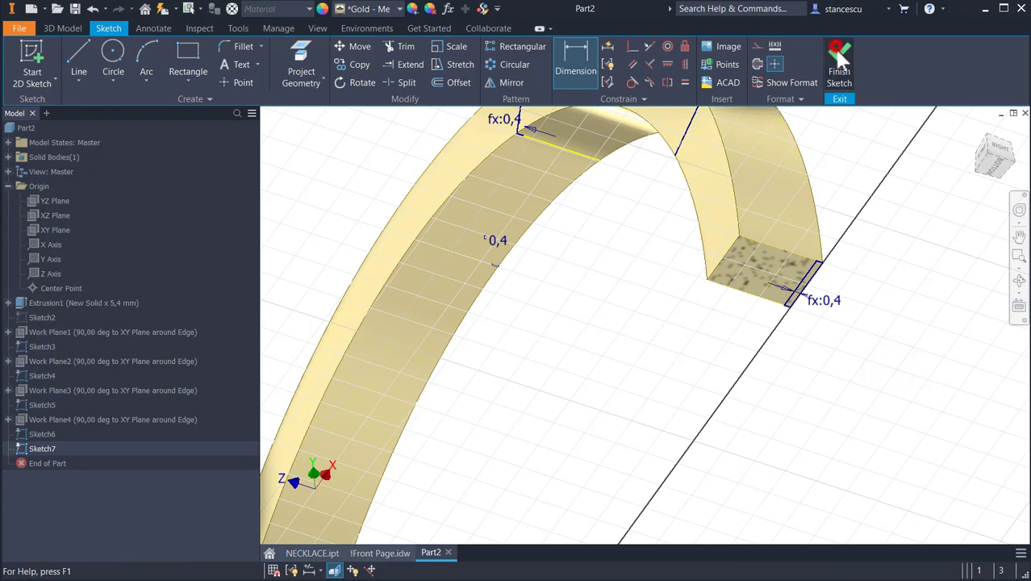
{"action": "left_click", "coordinate": [836, 48]}
{"action": "key", "text": "F6"}
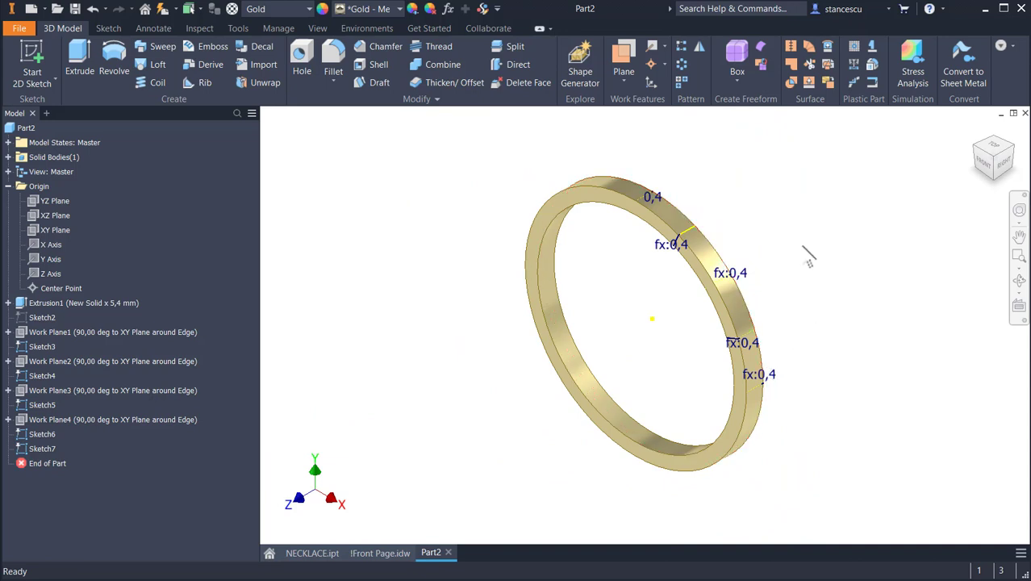
{"action": "left_click", "coordinate": [439, 208]}
Start a loft that takes whole sketches as sections and add Sketch3, Sketch4, Sketch5, Sketch6 and Sketch7 in order.
{"action": "left_click", "coordinate": [152, 65]}
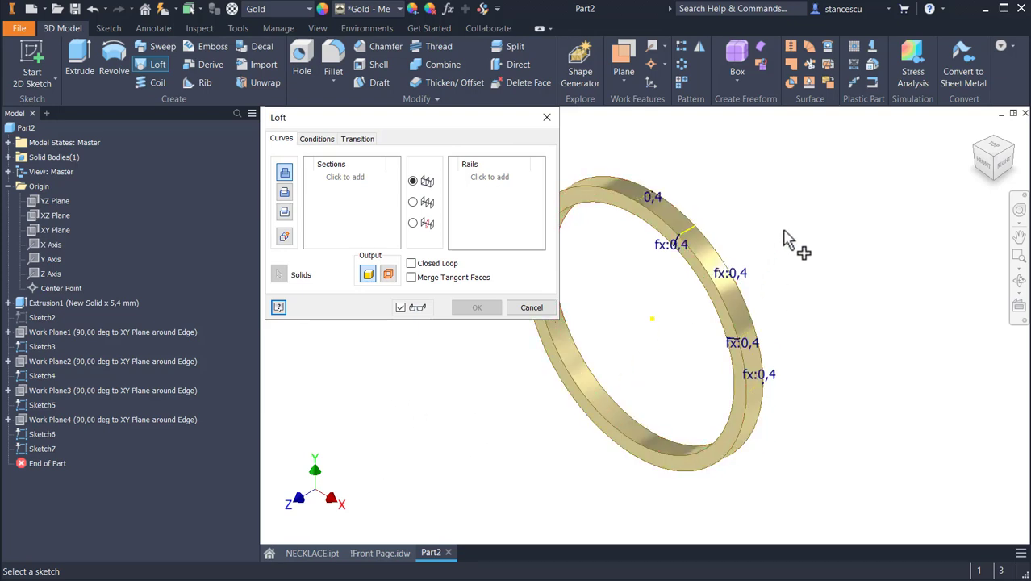
{"action": "left_click", "coordinate": [284, 237]}
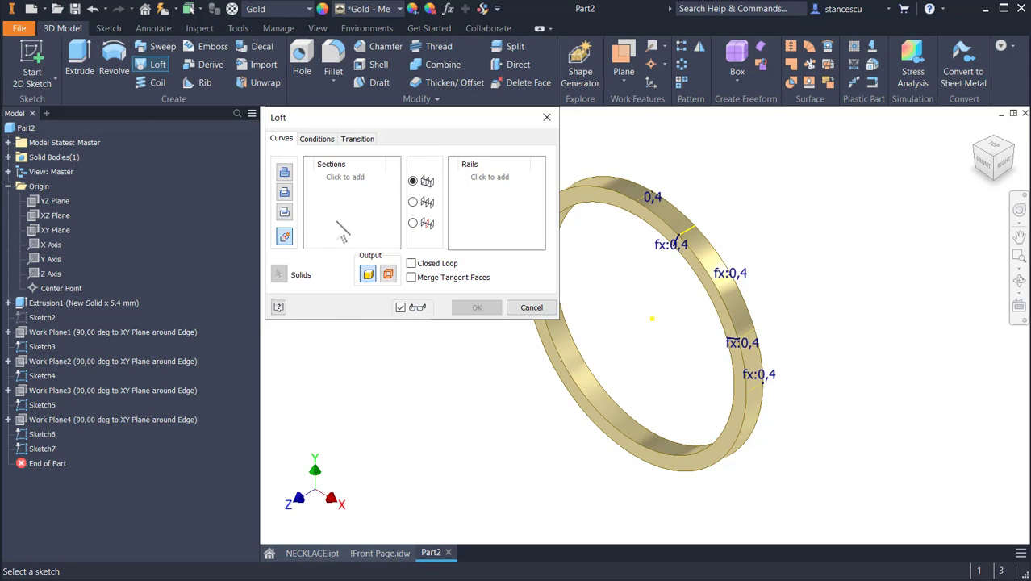
{"action": "left_click", "coordinate": [335, 177]}
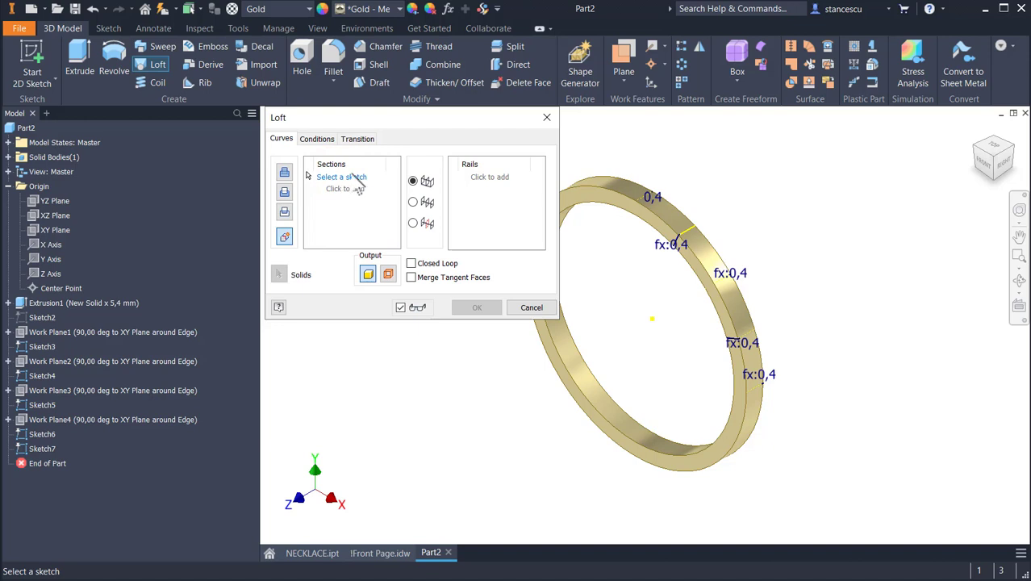
{"action": "left_click", "coordinate": [44, 347]}
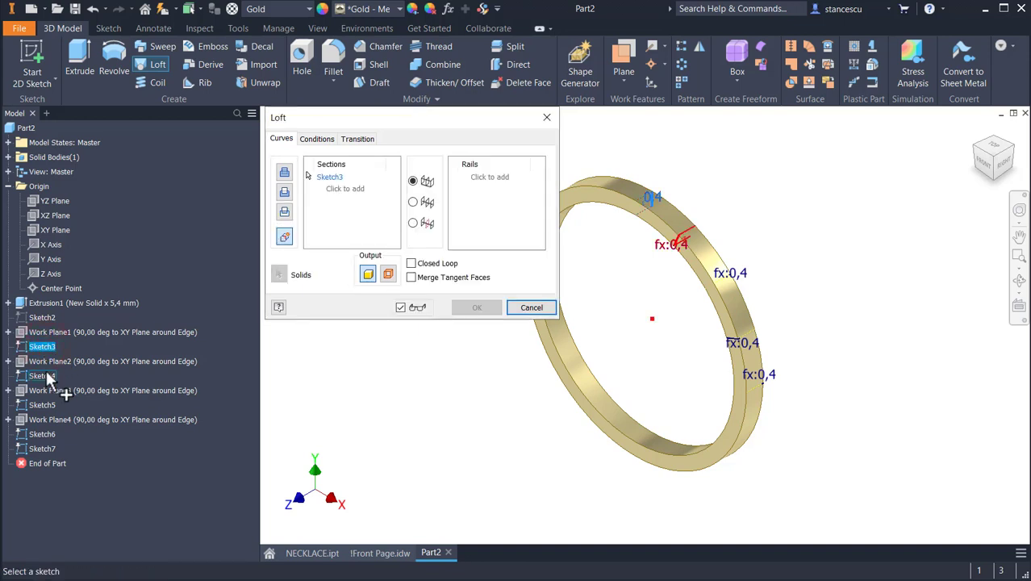
{"action": "left_click", "coordinate": [44, 376]}
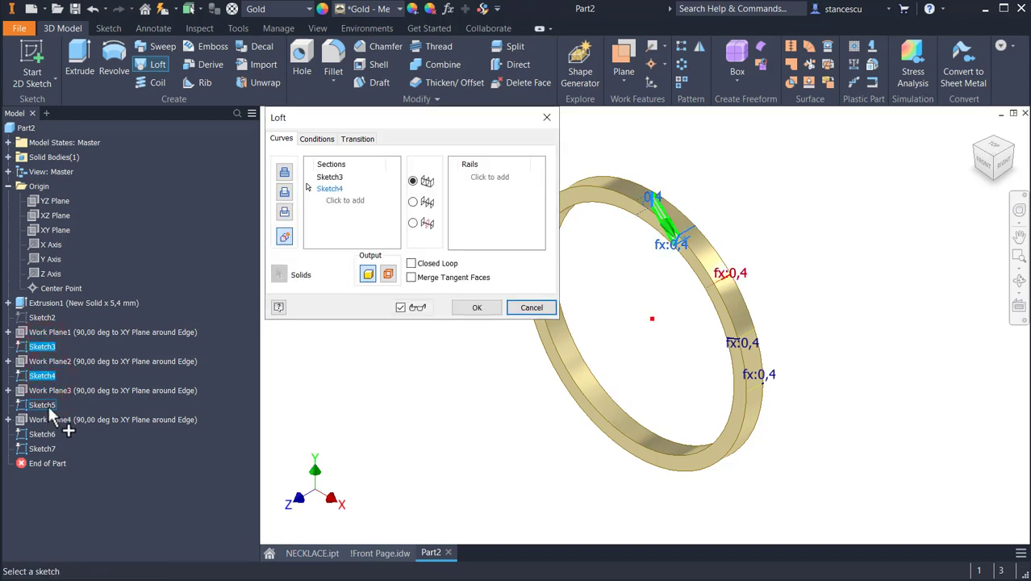
{"action": "left_click", "coordinate": [44, 405]}
{"action": "left_click", "coordinate": [45, 435]}
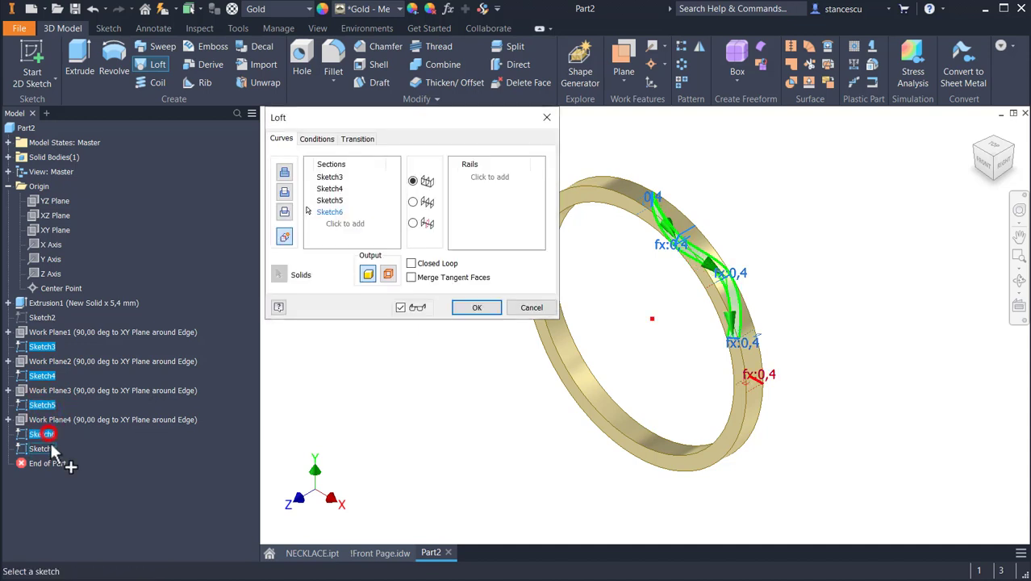
{"action": "left_click", "coordinate": [51, 450]}
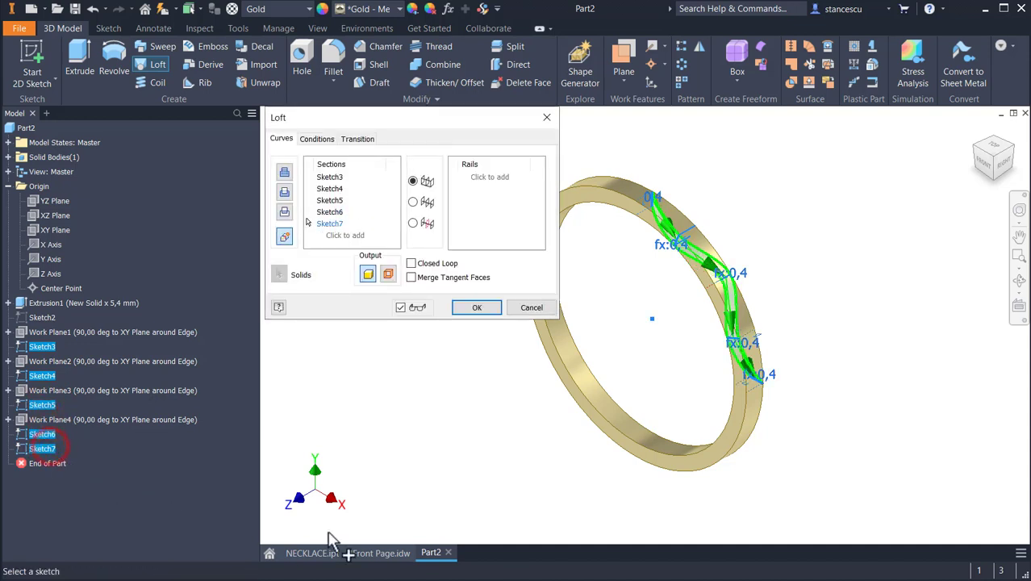
Give the loft's Sketch3 section a Direction Condition and check the preview at that end.
{"action": "left_click", "coordinate": [799, 292]}
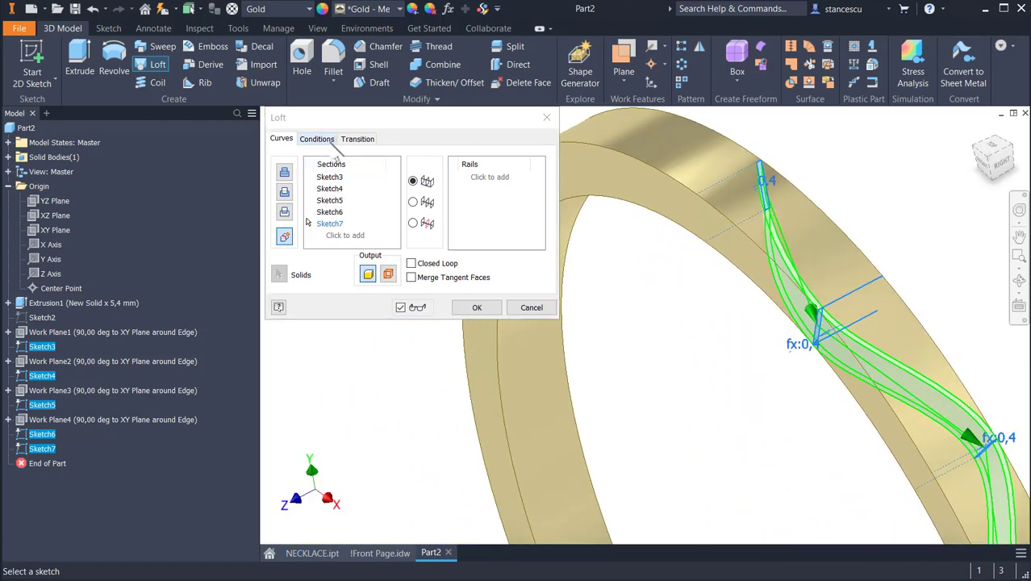
{"action": "left_click", "coordinate": [318, 139]}
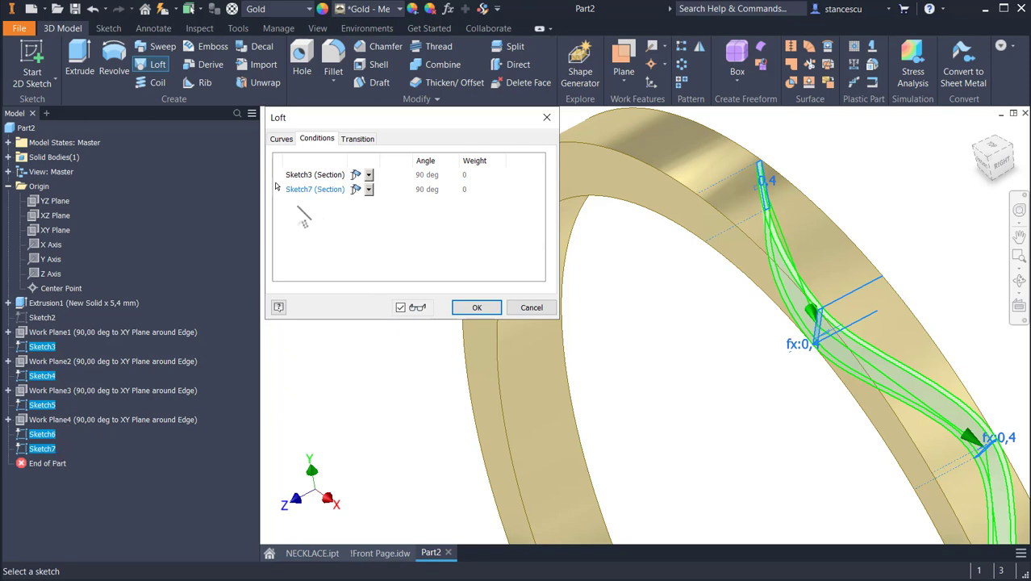
{"action": "left_click", "coordinate": [370, 175]}
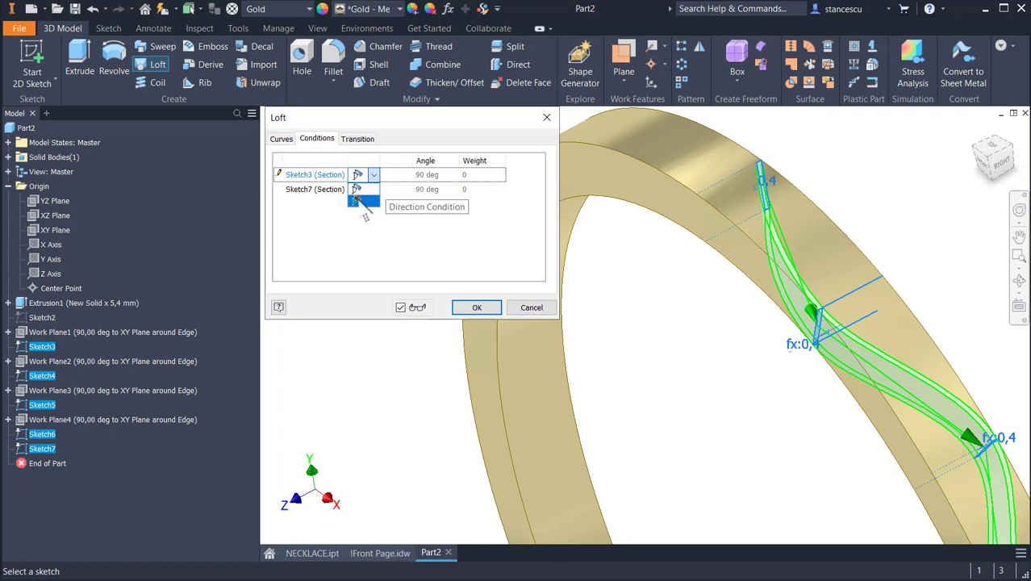
{"action": "left_click", "coordinate": [360, 202]}
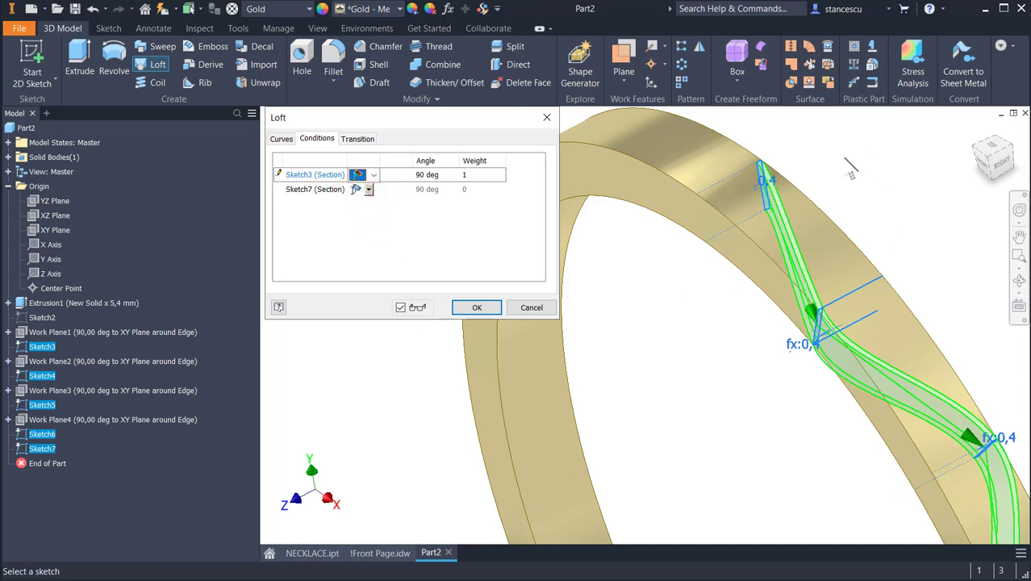
{"action": "middle_click_drag", "start_coordinate": [819, 159], "coordinate": [468, 213], "text": "shift"}
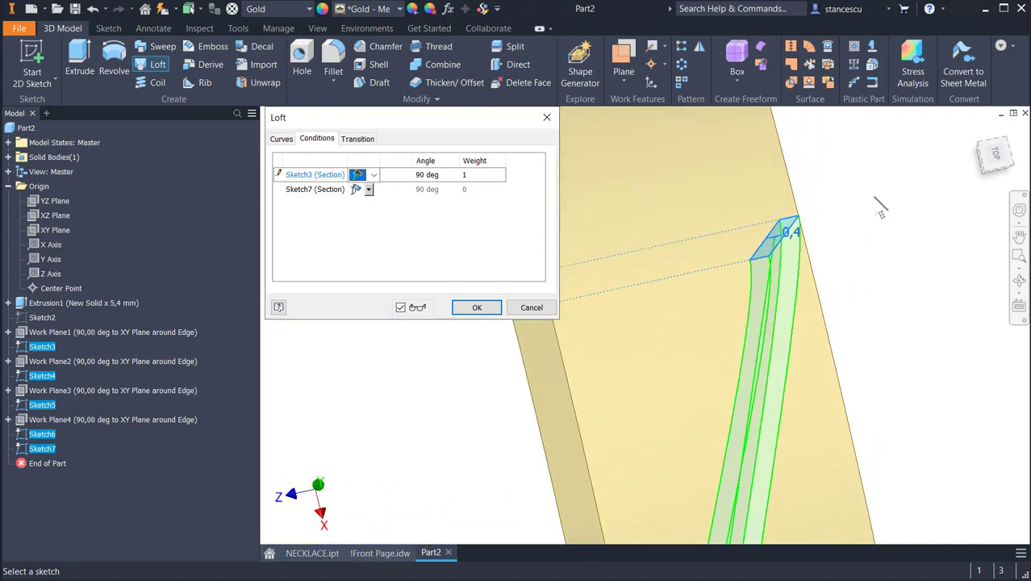
{"action": "middle_click_drag", "start_coordinate": [881, 208], "coordinate": [877, 187], "text": "shift"}
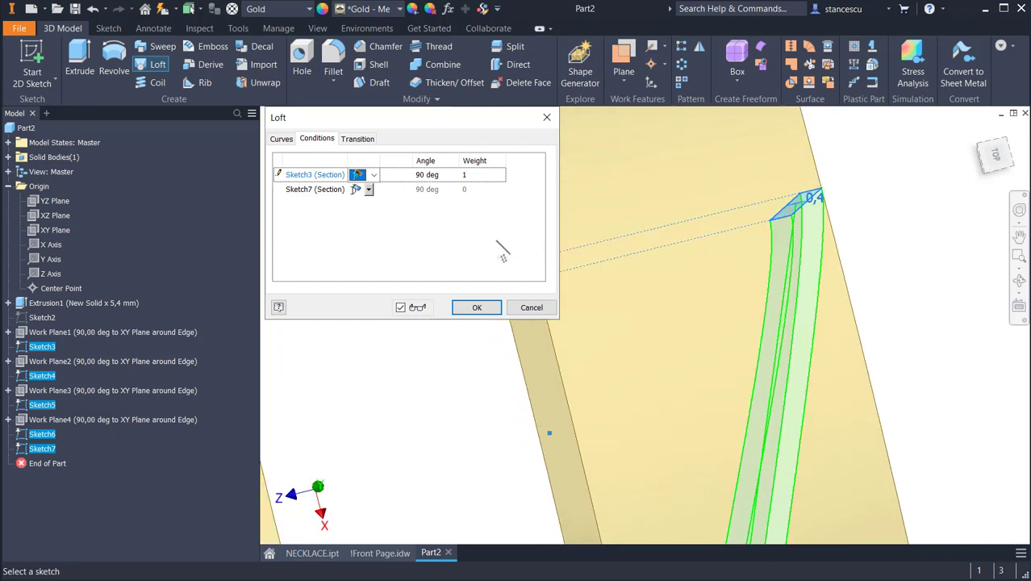
Try a weight of 2 for the Sketch3 section condition, check the preview, and set the weight to 3.
{"action": "left_click", "coordinate": [468, 174]}
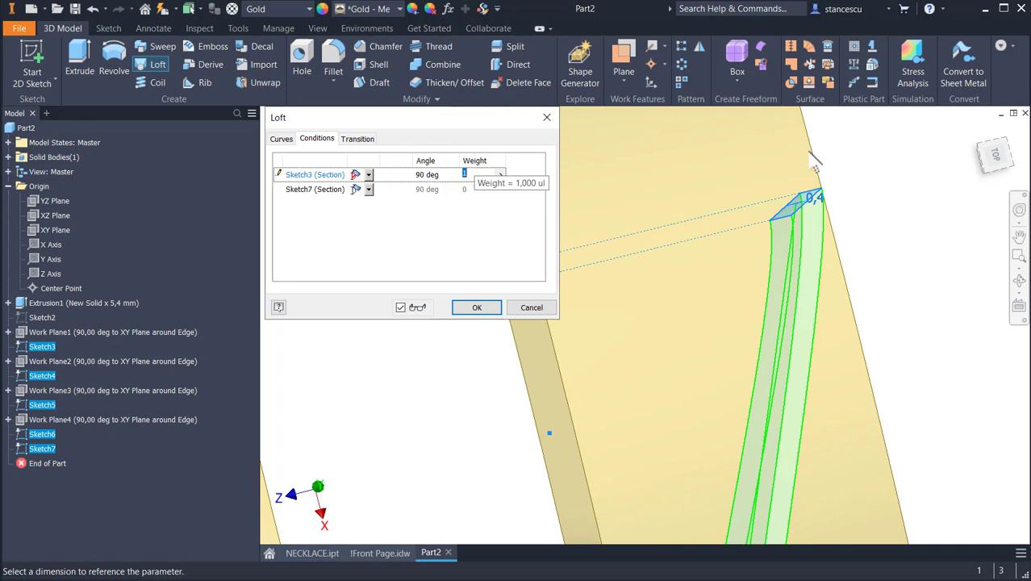
{"action": "mouse_move", "coordinate": [857, 287]}
{"action": "middle_mouse_down", "text": "shift"}
{"action": "mouse_move", "coordinate": [764, 303]}
{"action": "mouse_move", "coordinate": [840, 276]}
{"action": "middle_mouse_up", "text": "shift"}
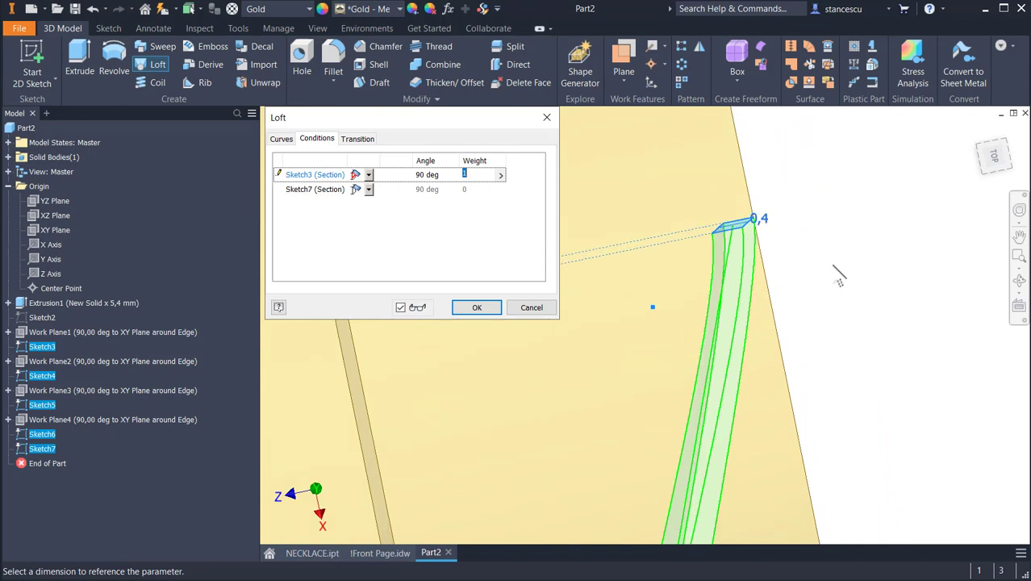
{"action": "type", "text": "2"}
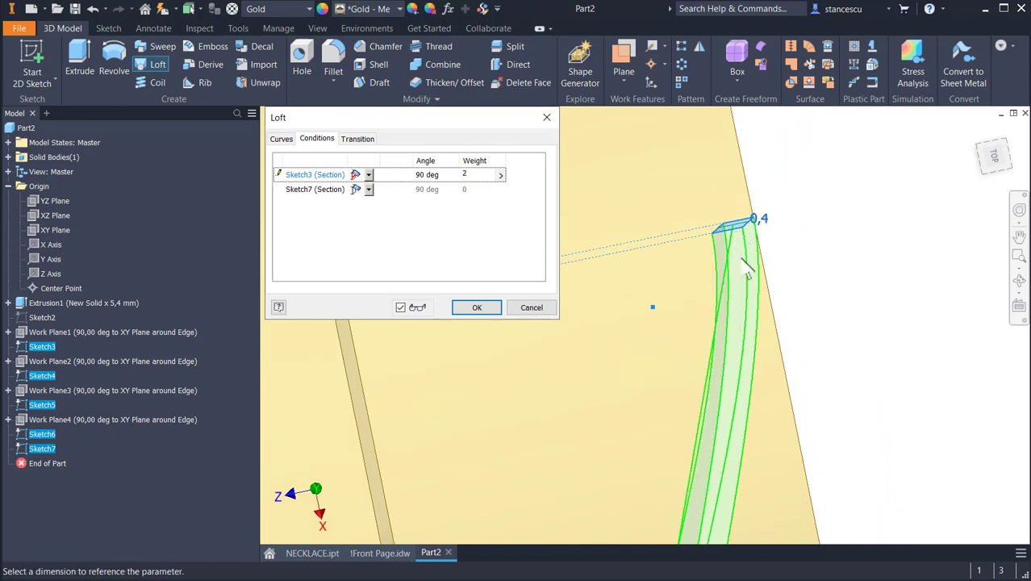
{"action": "middle_click_drag", "start_coordinate": [692, 349], "coordinate": [760, 332], "text": "shift"}
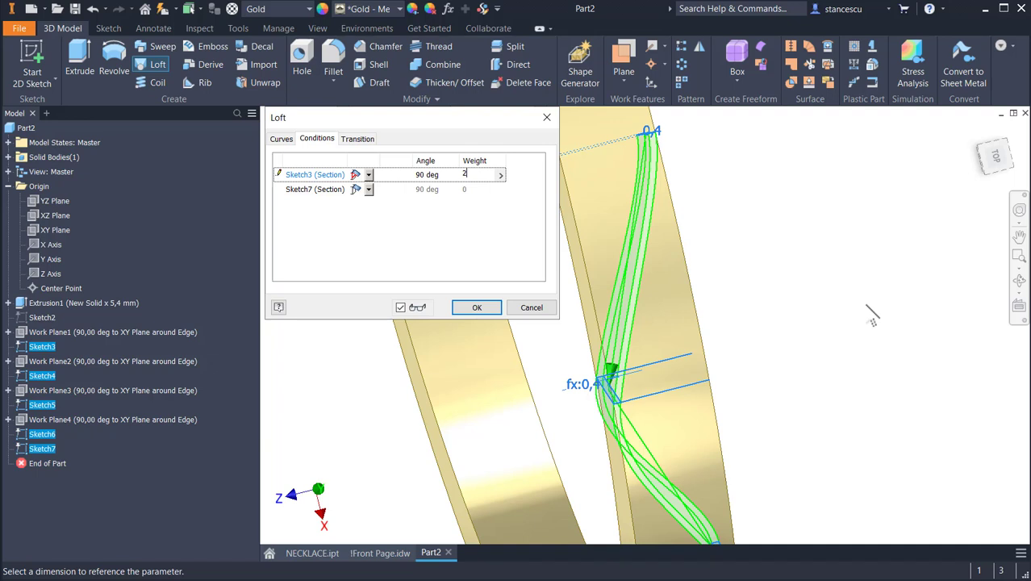
{"action": "key", "text": "BackSpace"}
{"action": "type", "text": "3"}
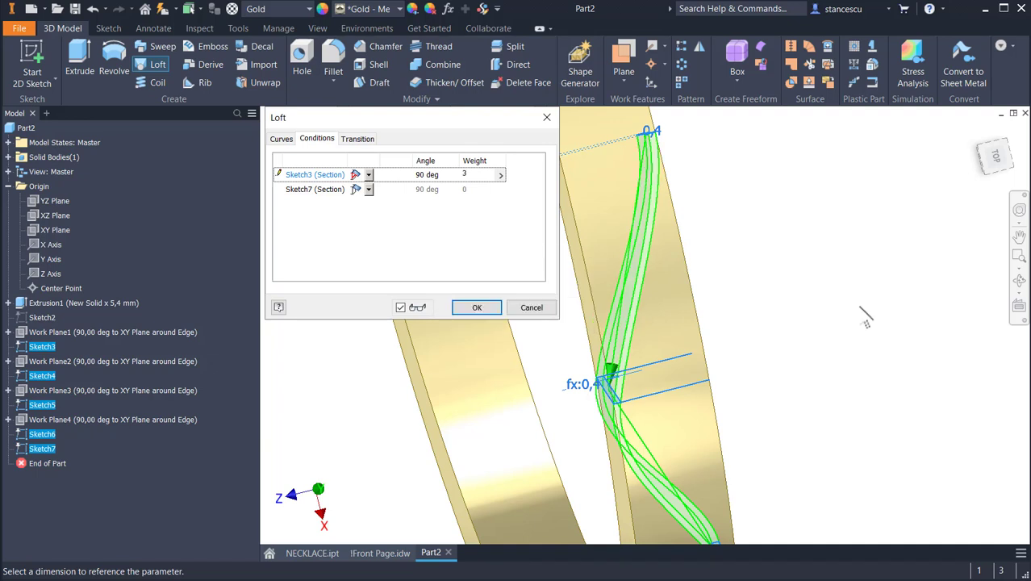
Examine the loft preview along the ring, comparing its direction at the Sketch3 end with the Sketch7 end.
{"action": "middle_click_drag", "start_coordinate": [824, 343], "coordinate": [787, 133]}
{"action": "middle_click_drag", "start_coordinate": [766, 355], "coordinate": [829, 246]}
{"action": "middle_click_drag", "start_coordinate": [807, 332], "coordinate": [737, 438], "text": "shift"}
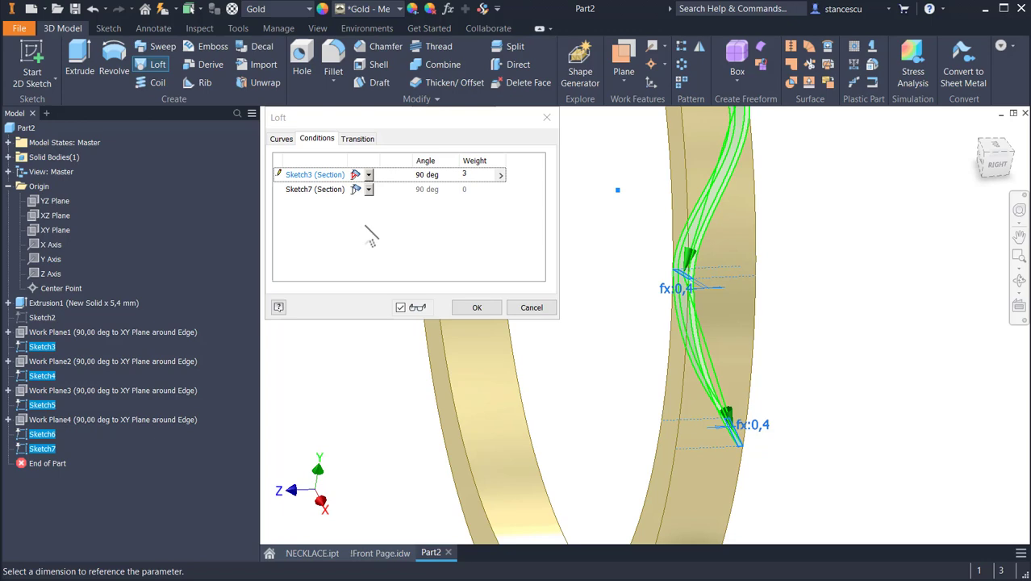
{"action": "scroll", "coordinate": [820, 195], "scroll_direction": "up", "scroll_amount": 5}
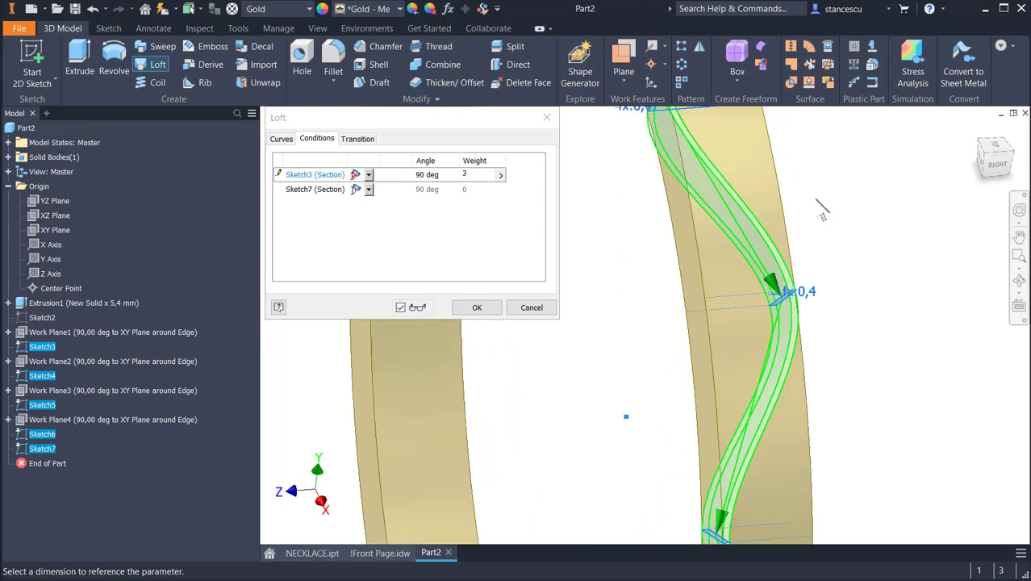
{"action": "middle_click_drag", "start_coordinate": [817, 201], "coordinate": [741, 217], "text": "shift"}
{"action": "middle_click_drag", "start_coordinate": [742, 180], "coordinate": [886, 216], "text": "shift"}
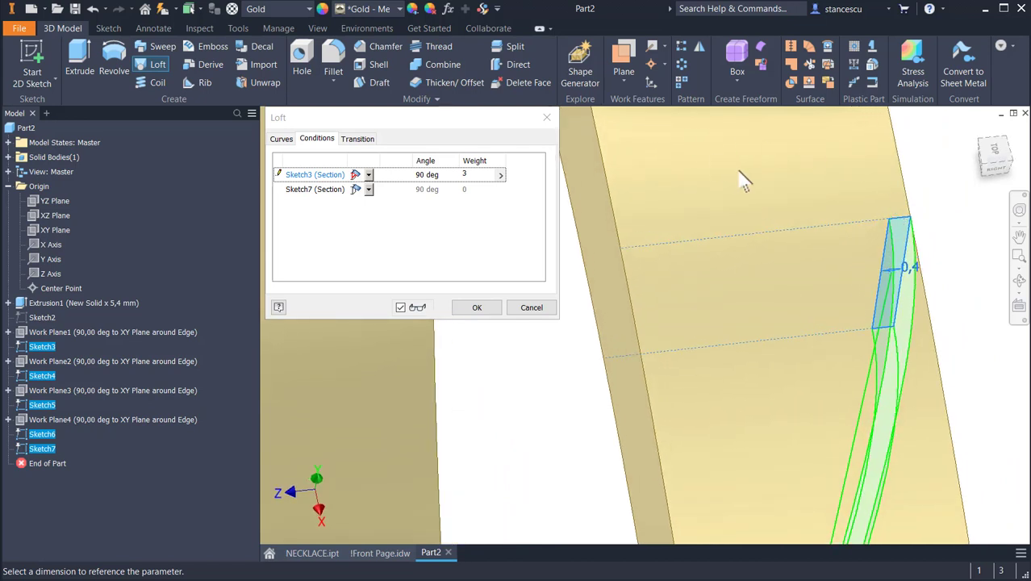
{"action": "middle_click_drag", "start_coordinate": [743, 181], "coordinate": [746, 270], "text": "shift"}
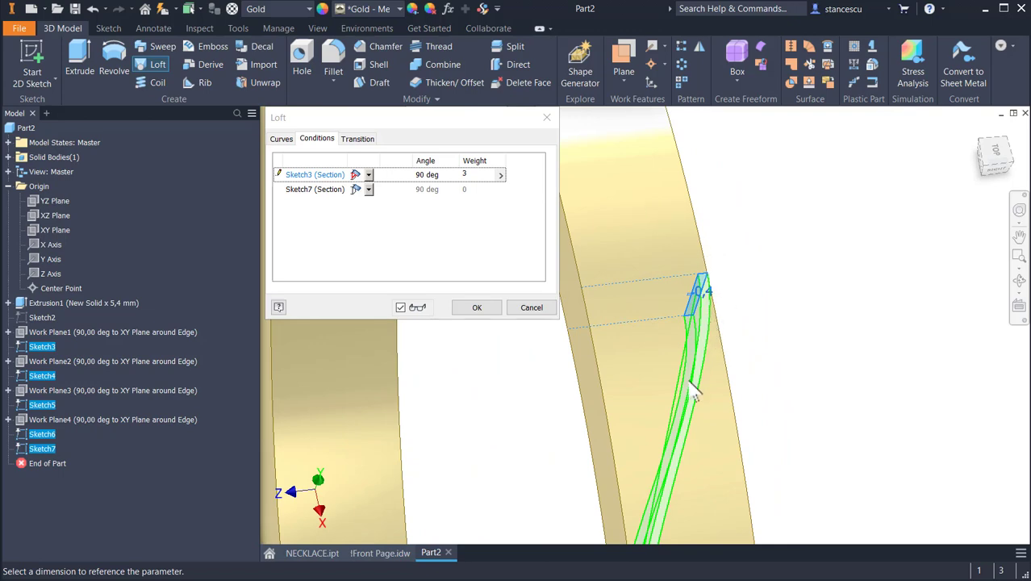
{"action": "middle_click_drag", "start_coordinate": [692, 393], "coordinate": [758, 472], "text": "shift"}
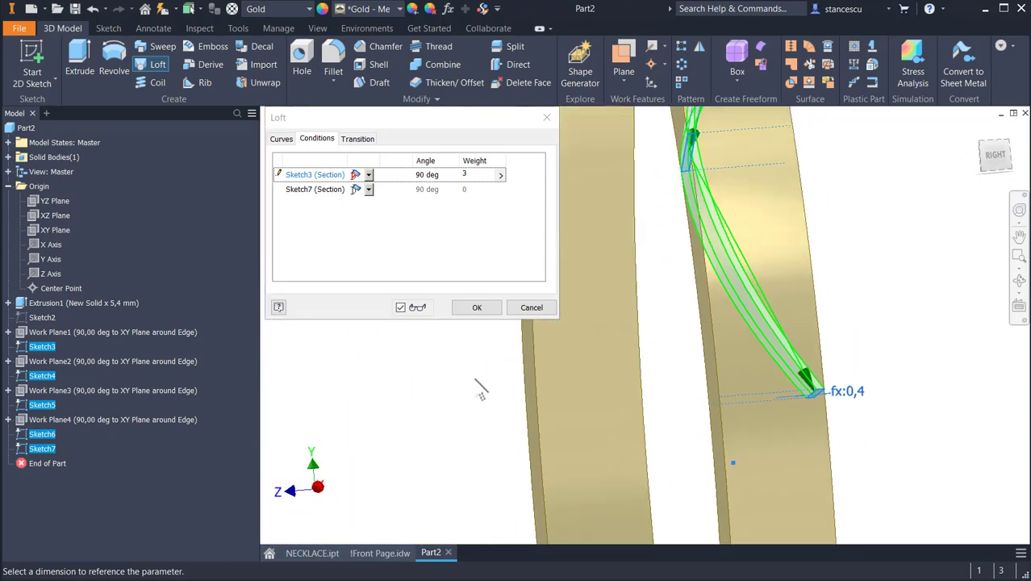
Give the loft's Sketch7 section a Direction Condition with a weight of 3 and create the loft as a new solid.
{"action": "left_click", "coordinate": [368, 189]}
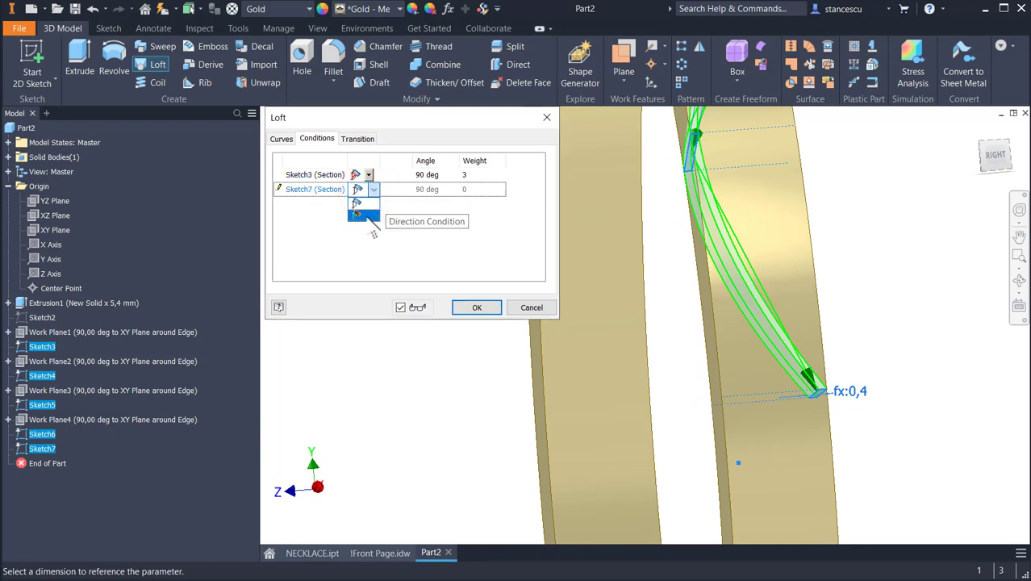
{"action": "left_click", "coordinate": [364, 216]}
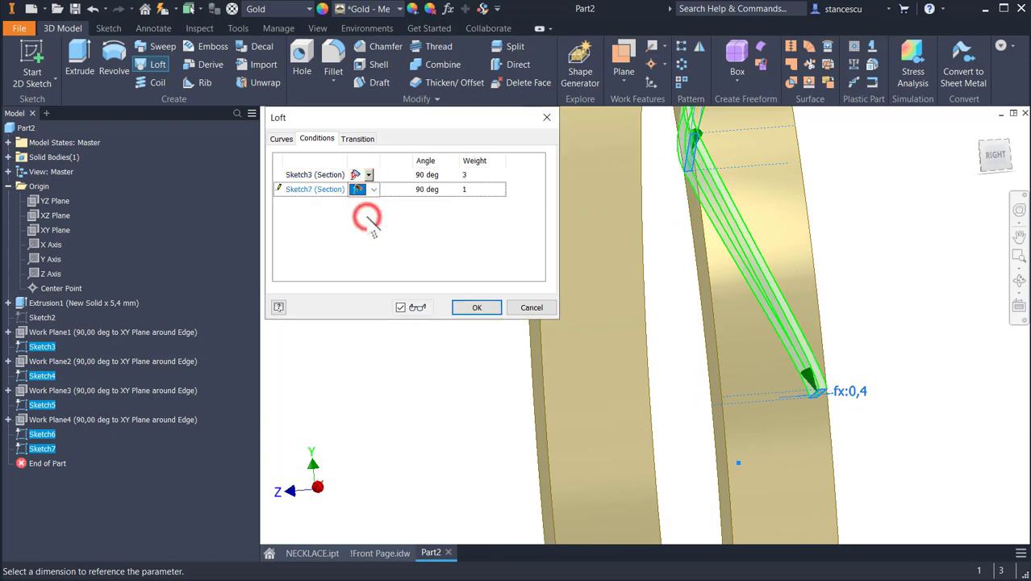
{"action": "left_click", "coordinate": [466, 190]}
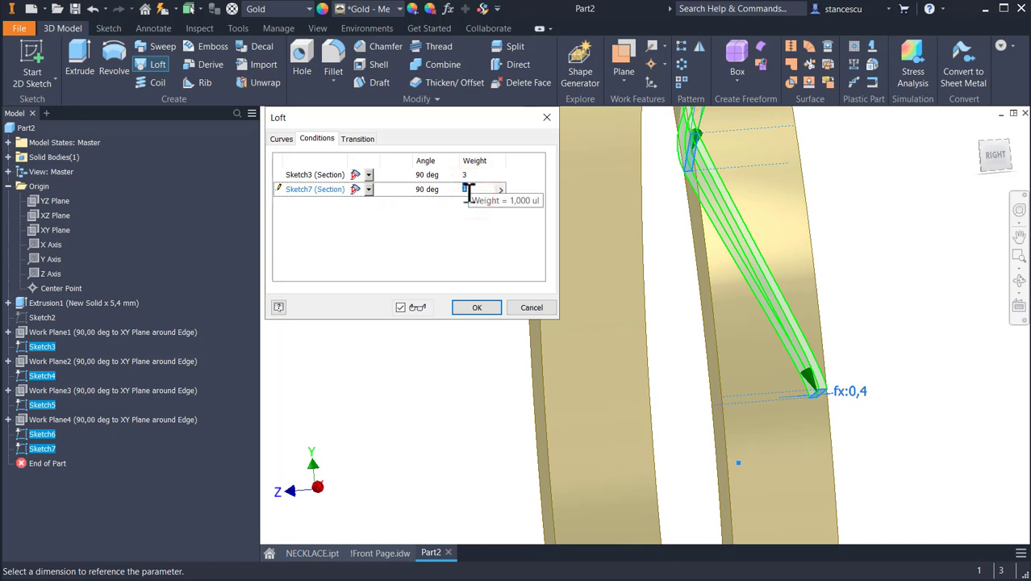
{"action": "type", "text": "3"}
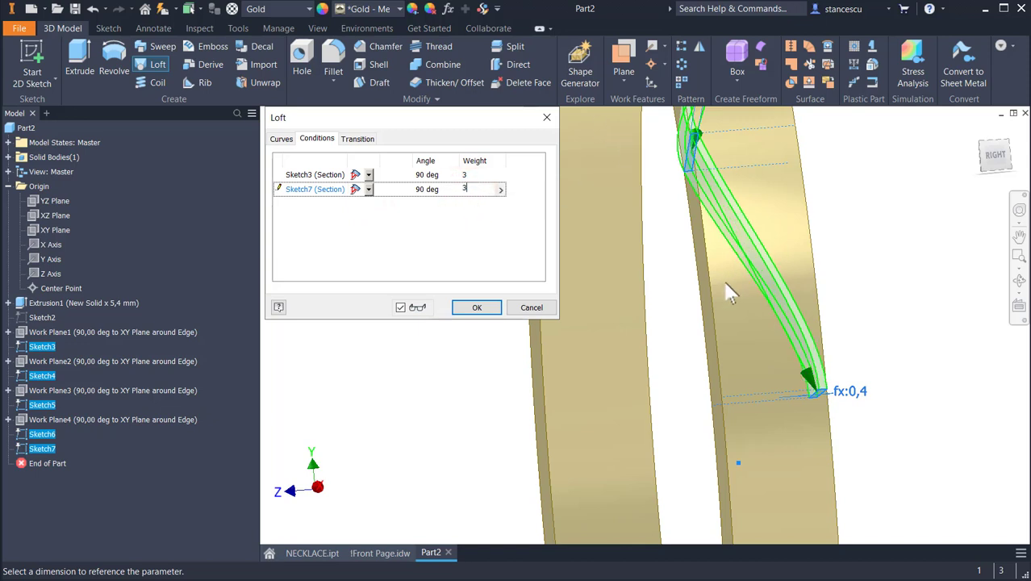
{"action": "left_click", "coordinate": [490, 308]}
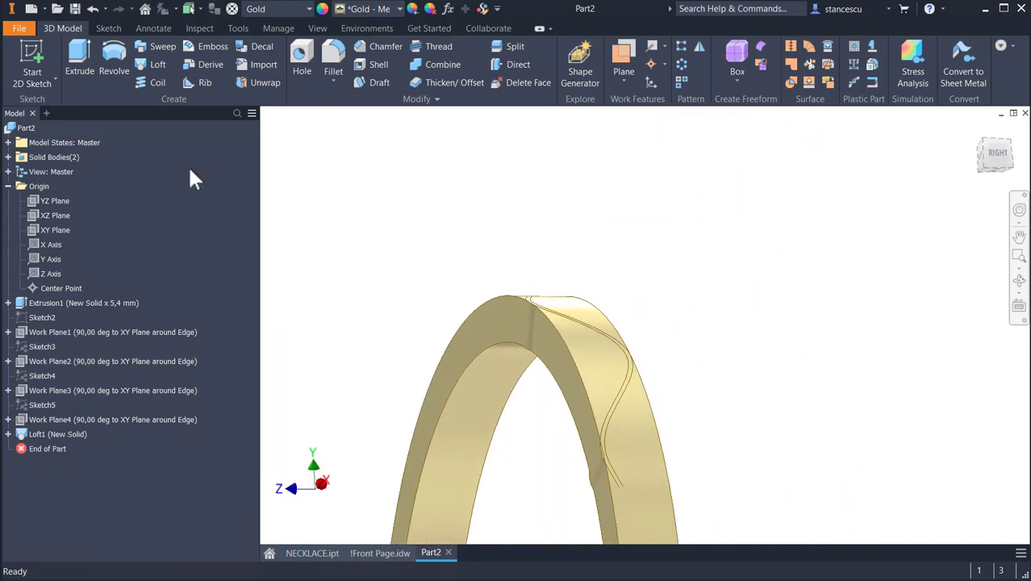
Hide the extruded ring body Solid1 so that only the lofted wavy band is displayed.
{"action": "left_click", "coordinate": [8, 157]}
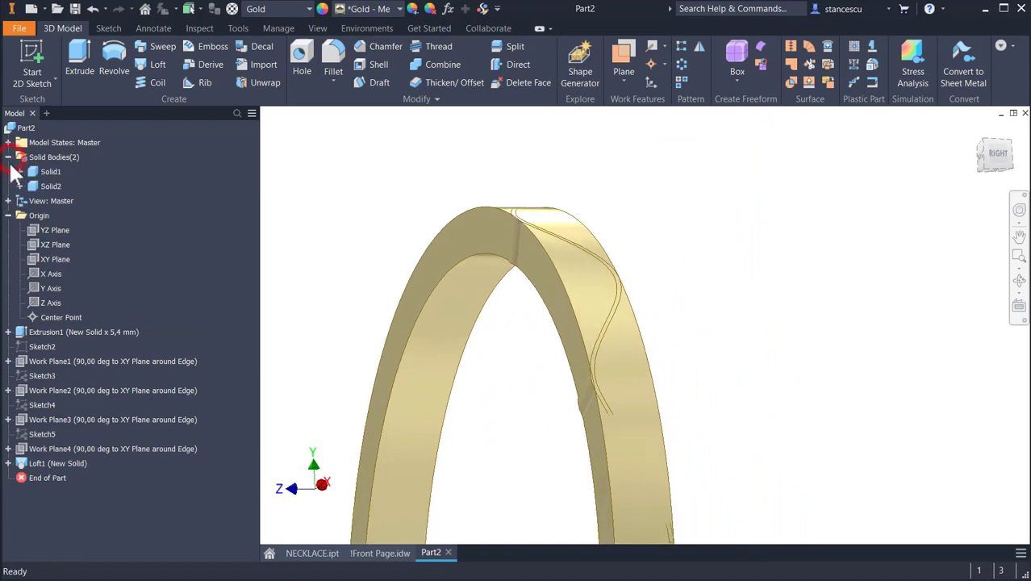
{"action": "right_click", "coordinate": [48, 172]}
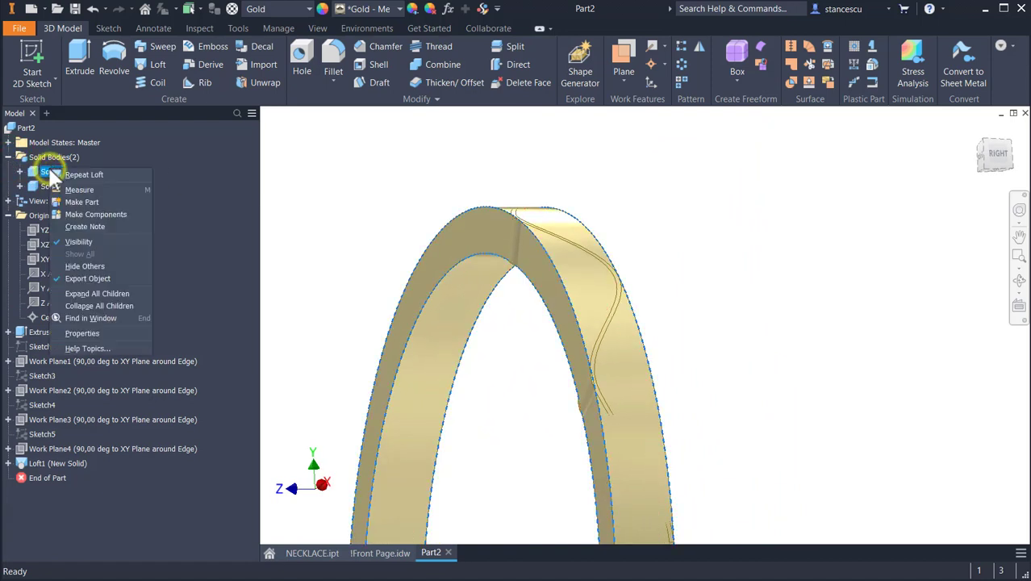
{"action": "left_click", "coordinate": [90, 241]}
{"action": "middle_click_drag", "start_coordinate": [795, 279], "coordinate": [676, 227], "text": "shift"}
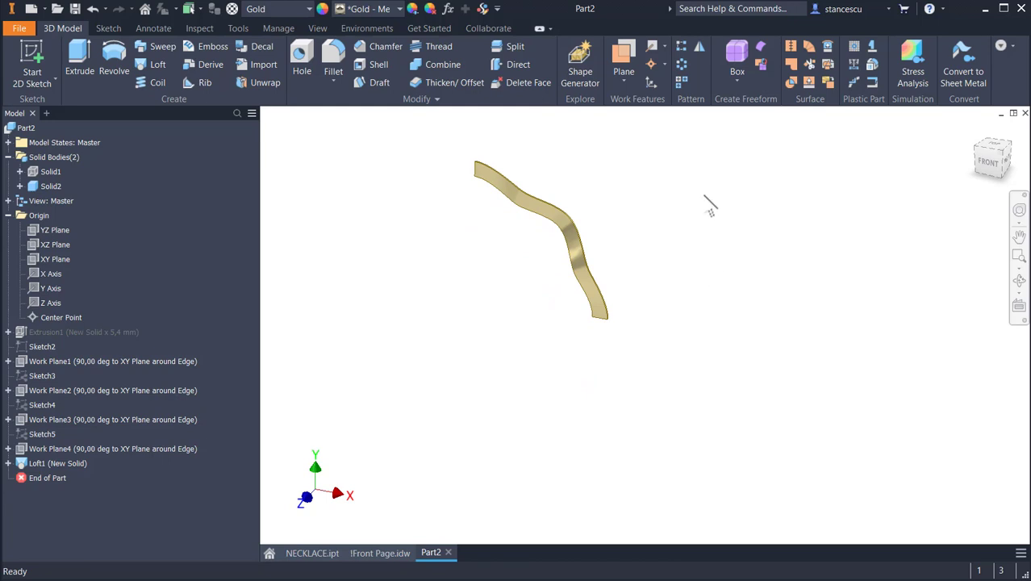
Mirror the Loft1 feature about the XZ Plane.
{"action": "left_click", "coordinate": [698, 47]}
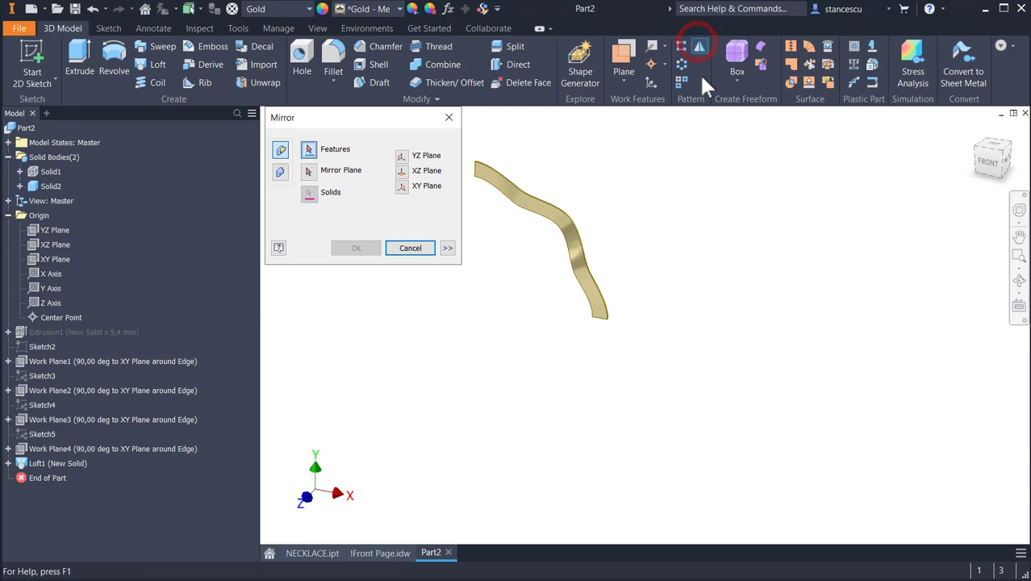
{"action": "left_click", "coordinate": [539, 212]}
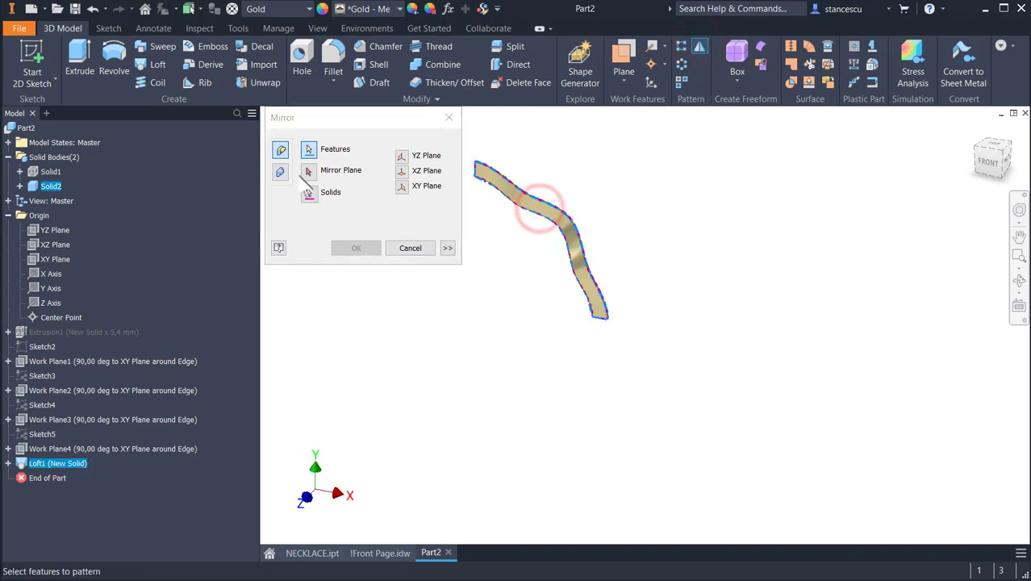
{"action": "left_click", "coordinate": [312, 170]}
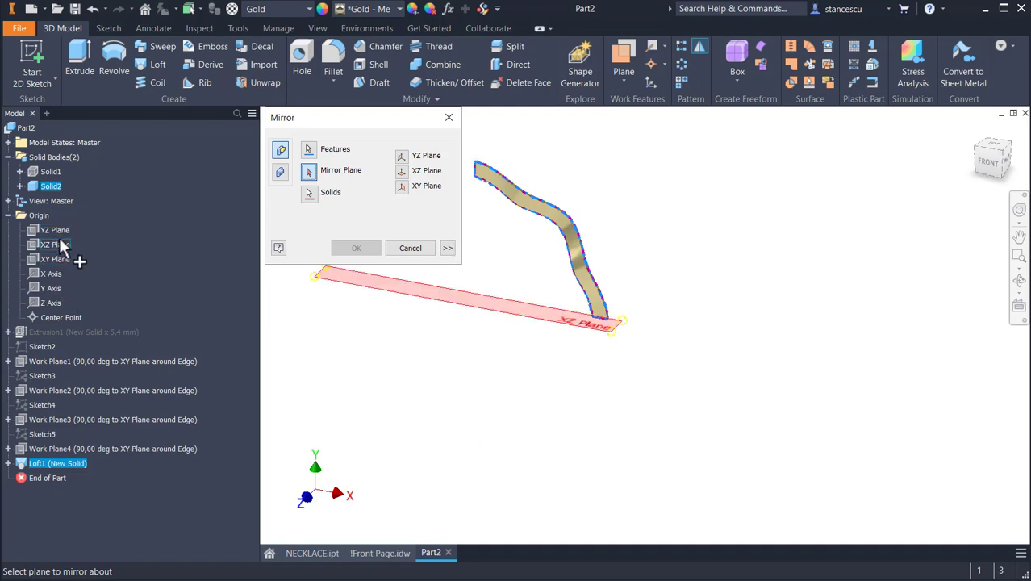
{"action": "left_click", "coordinate": [58, 246]}
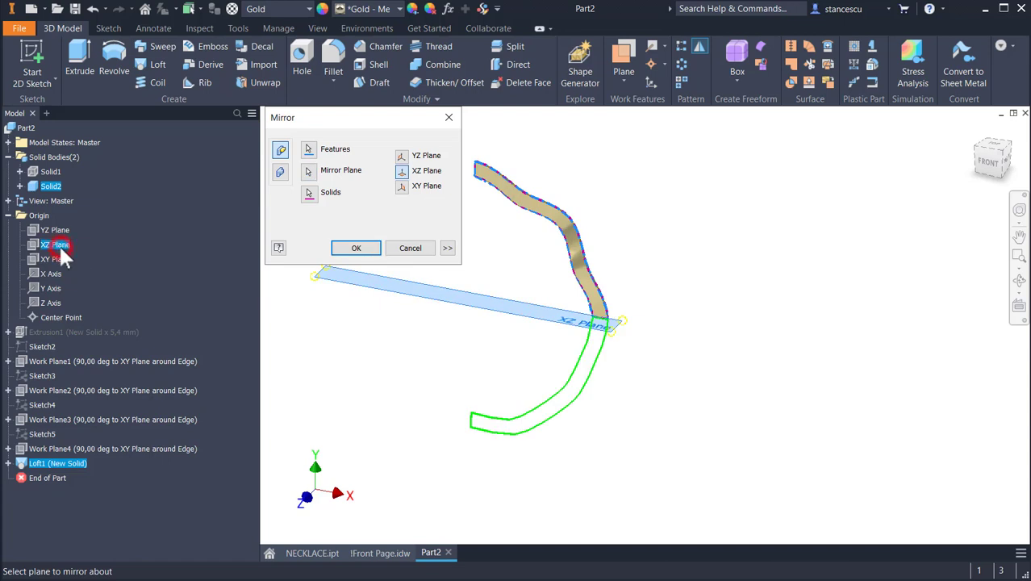
{"action": "left_click", "coordinate": [365, 248]}
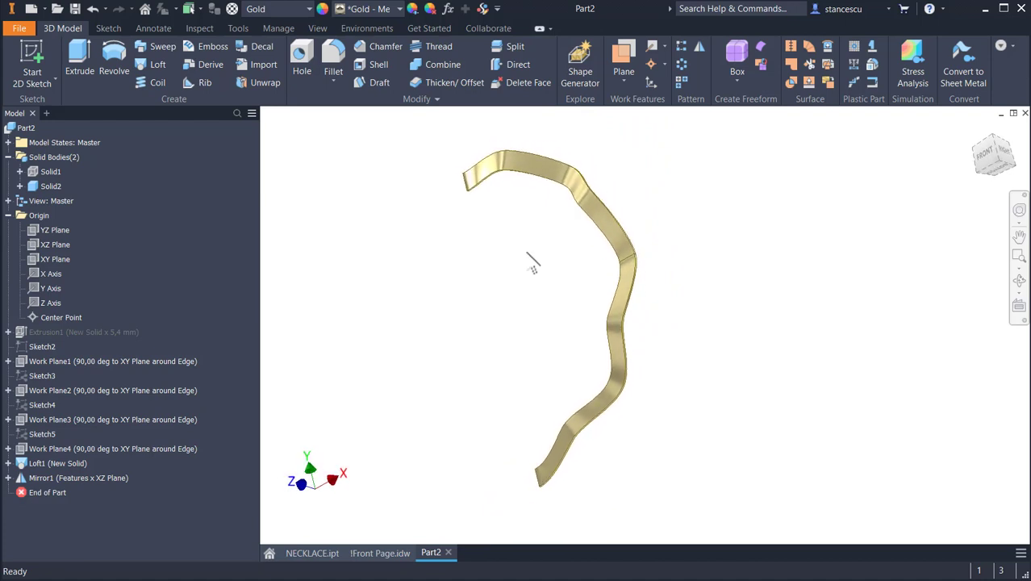
Mirror both Loft1 and Mirror1 about the YZ Plane to close the wavy ring.
{"action": "key", "text": "ctrl+shift+m"}
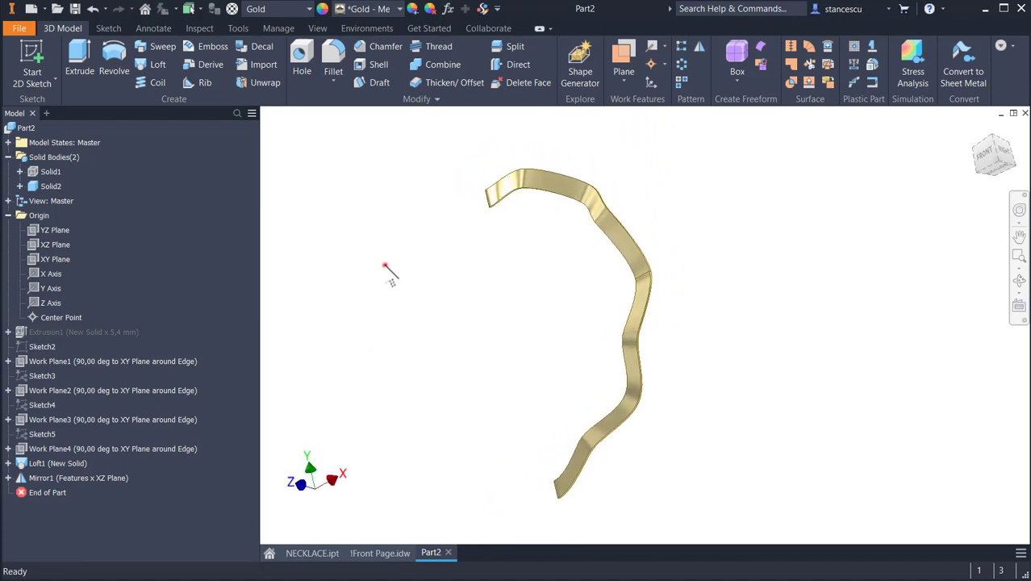
{"action": "left_click", "coordinate": [385, 265]}
{"action": "left_click", "coordinate": [698, 48]}
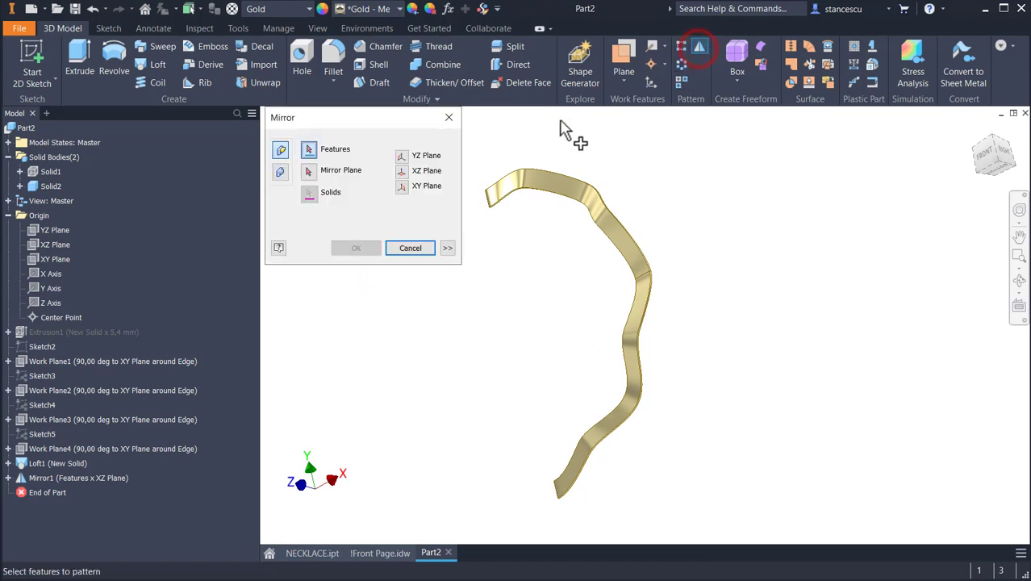
{"action": "left_click", "coordinate": [569, 183]}
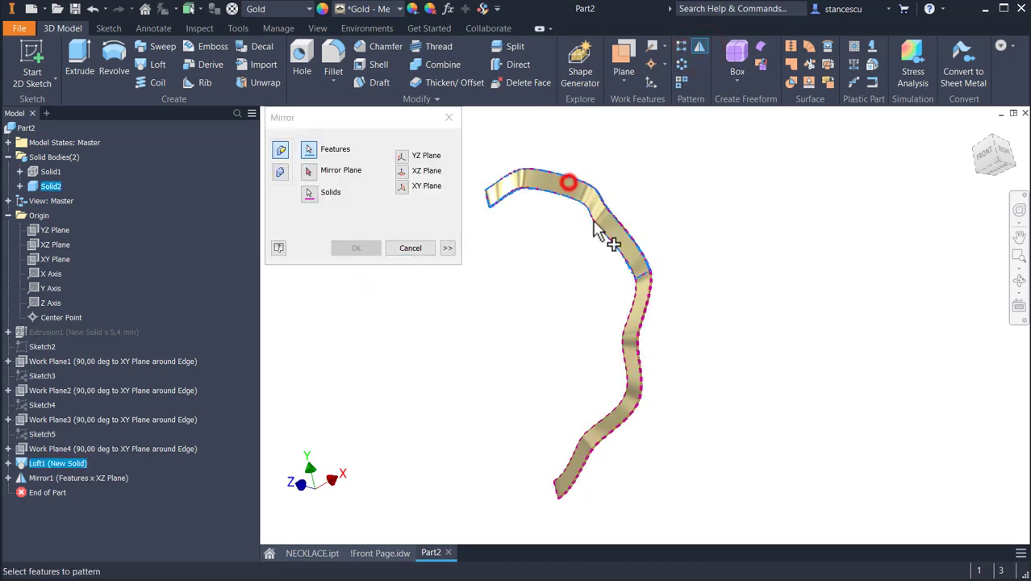
{"action": "left_click", "coordinate": [643, 367]}
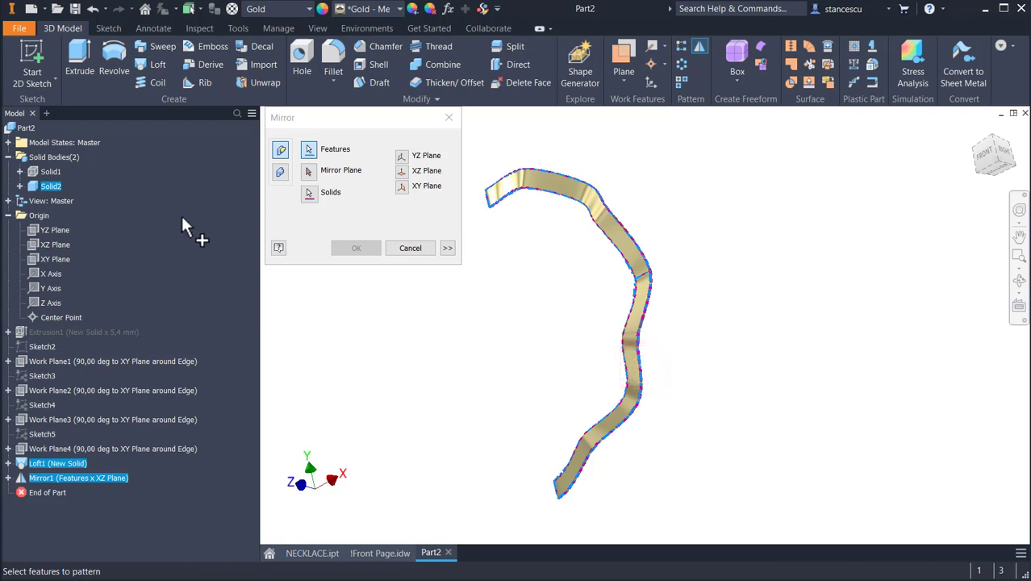
{"action": "left_click", "coordinate": [309, 171]}
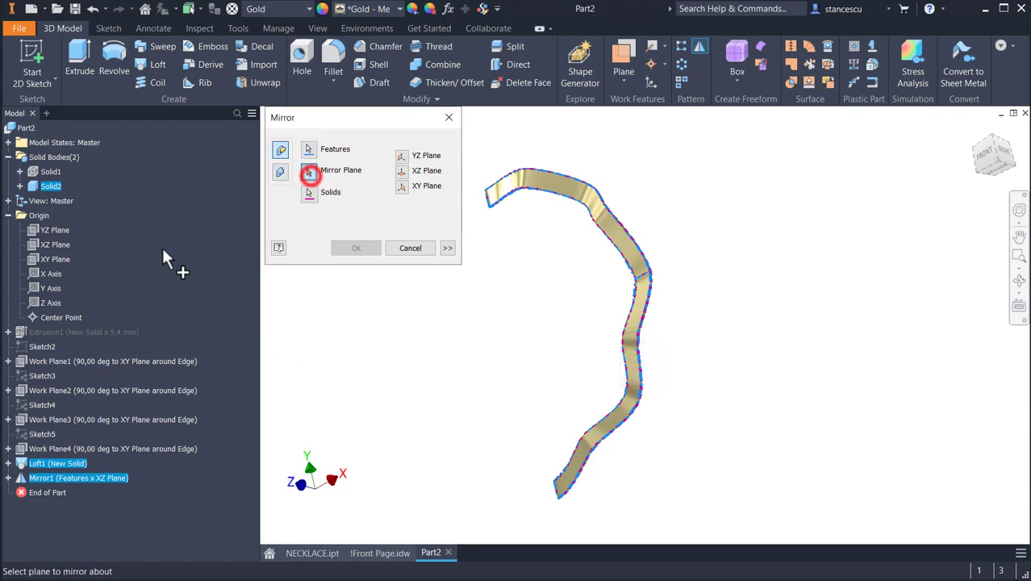
{"action": "left_click", "coordinate": [62, 234]}
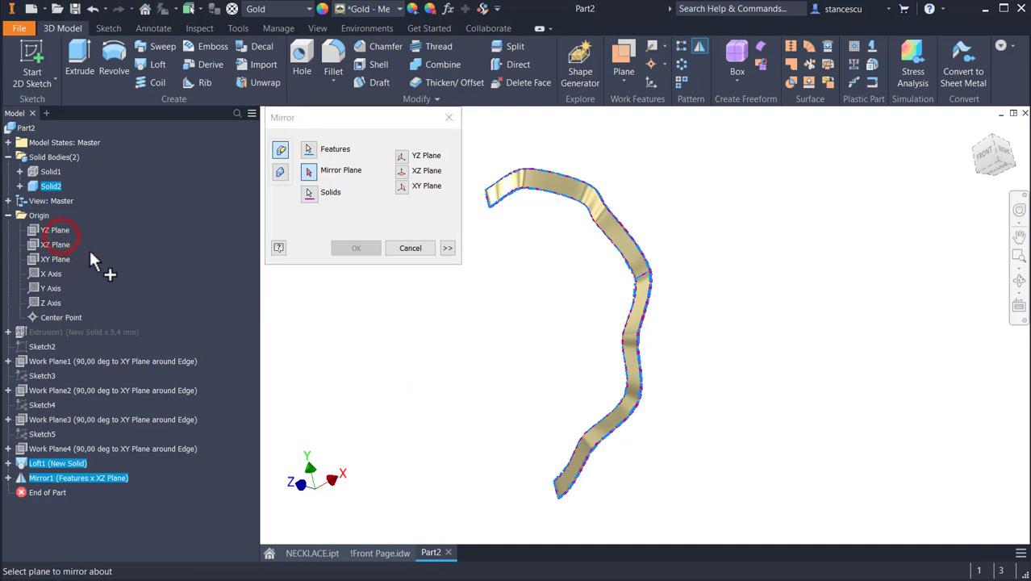
{"action": "left_click", "coordinate": [61, 231]}
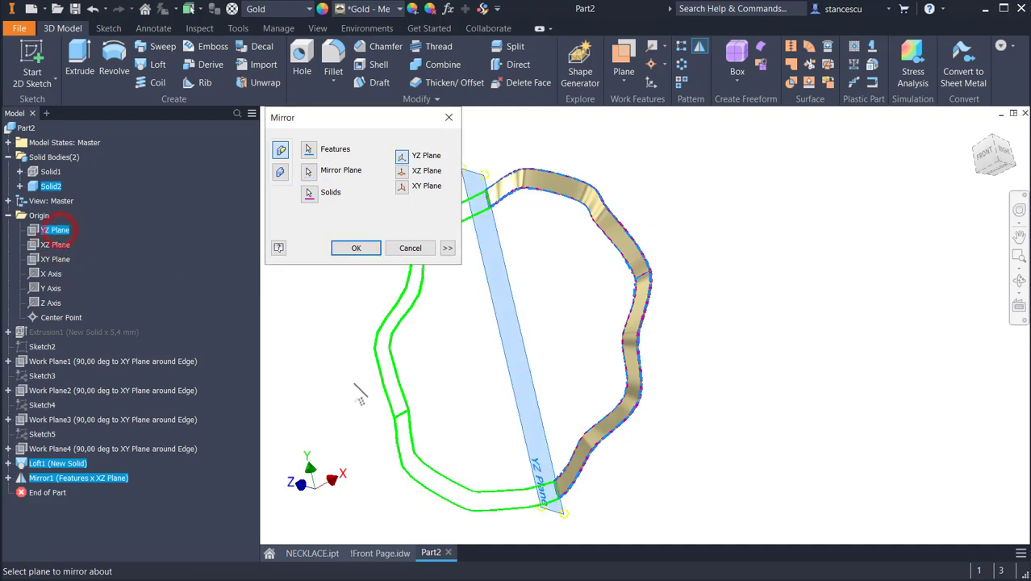
{"action": "middle_click_drag", "start_coordinate": [492, 337], "coordinate": [618, 292]}
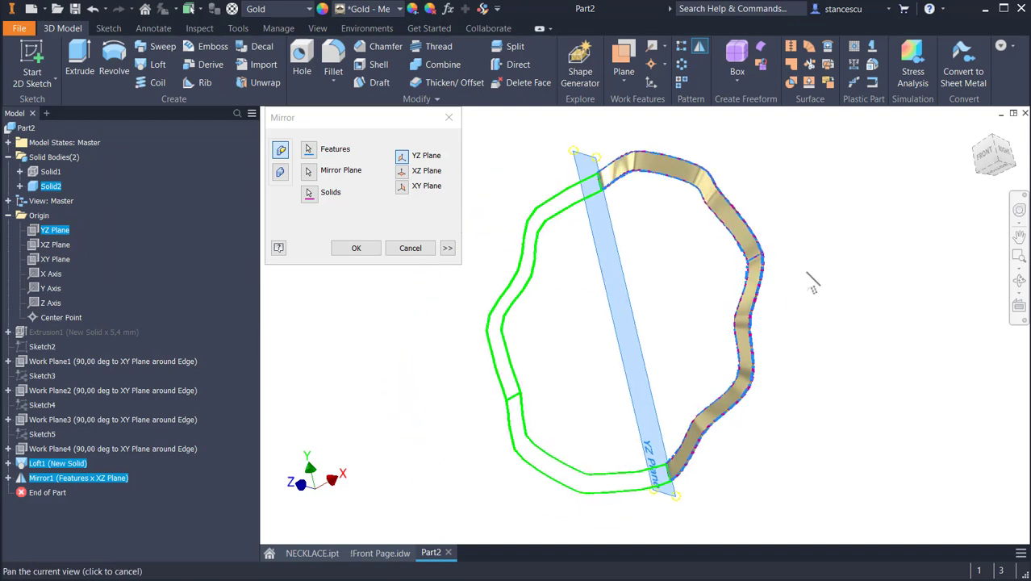
{"action": "middle_click_drag", "start_coordinate": [813, 282], "coordinate": [350, 265], "text": "shift"}
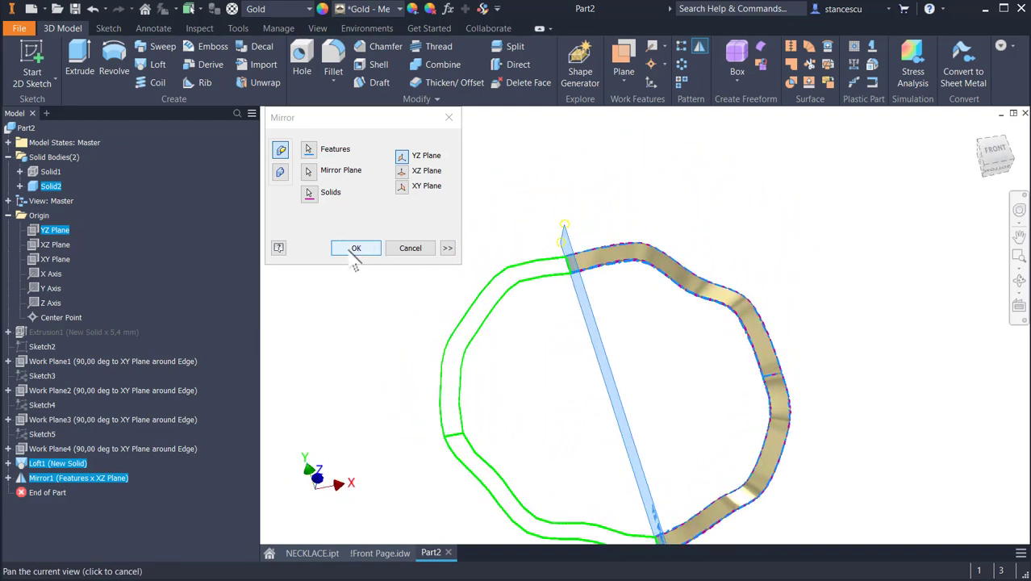
{"action": "left_click", "coordinate": [352, 251]}
{"action": "middle_click_drag", "start_coordinate": [721, 202], "coordinate": [406, 229], "text": "shift"}
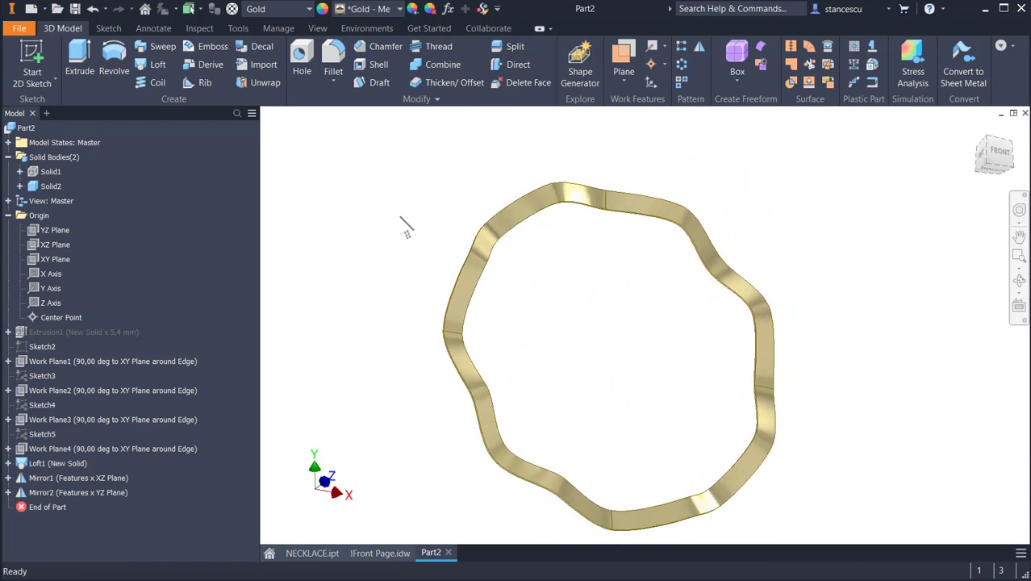
Restore the home view, update the physical properties in Part2's iProperties, and check the part's volume.
{"action": "key", "text": "F6"}
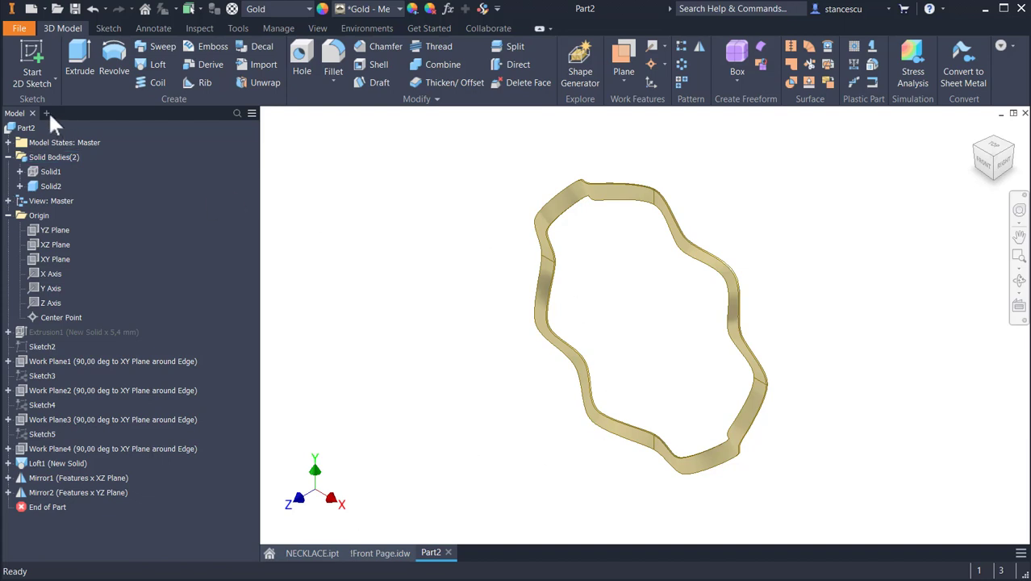
{"action": "left_click", "coordinate": [22, 127]}
{"action": "right_click", "coordinate": [22, 127]}
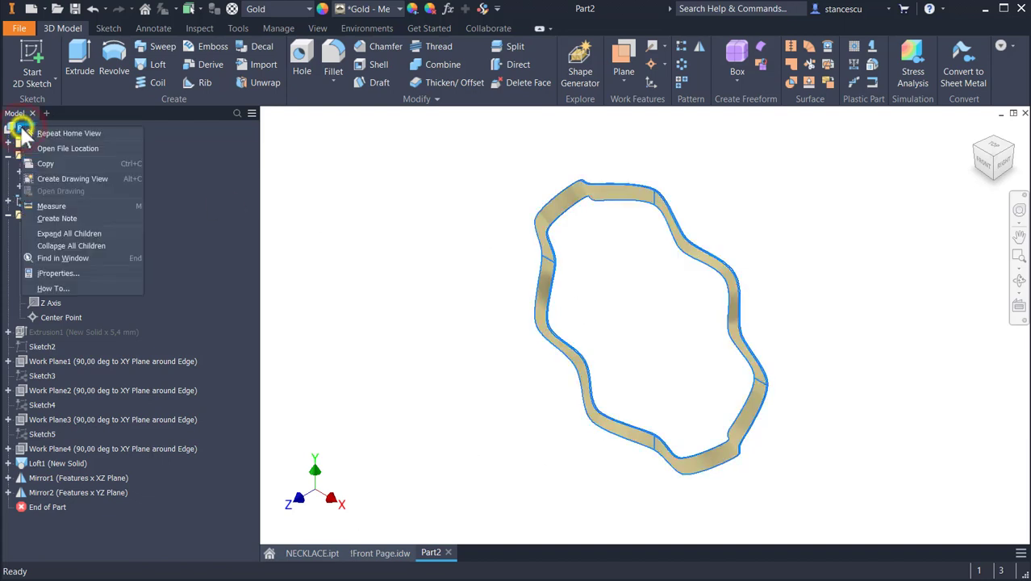
{"action": "left_click", "coordinate": [72, 275]}
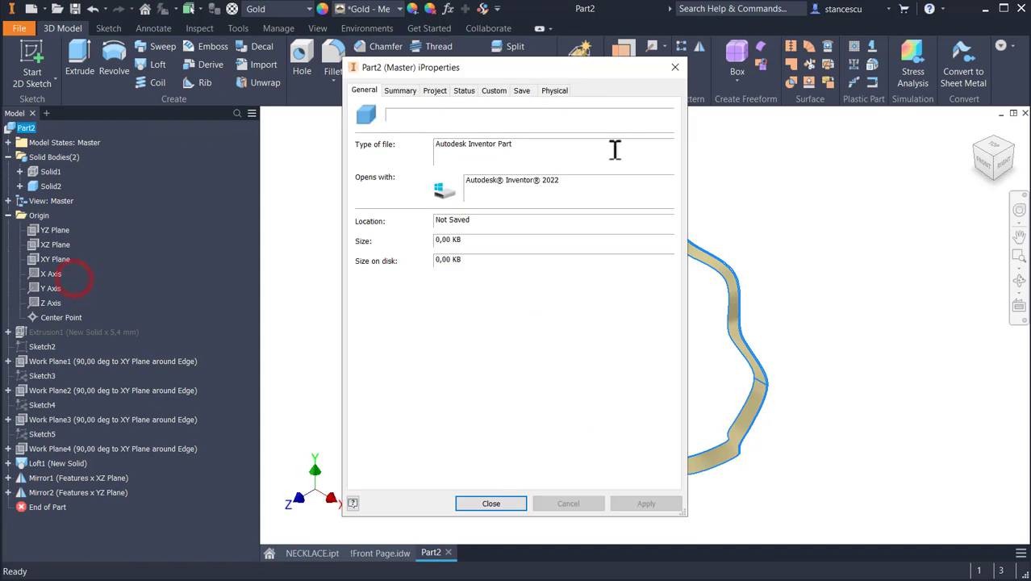
{"action": "left_click", "coordinate": [555, 89]}
{"action": "left_click", "coordinate": [655, 122]}
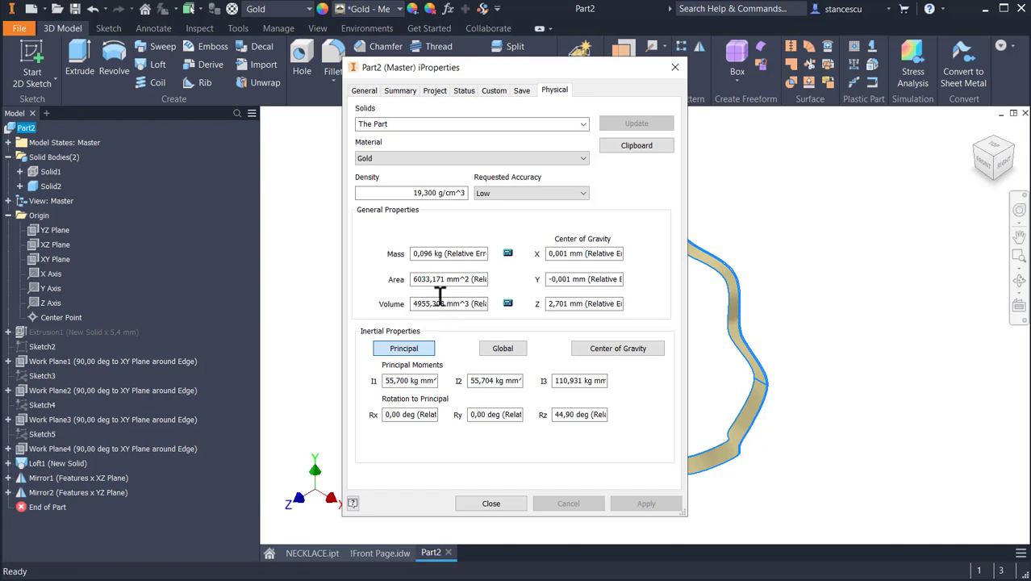
{"action": "left_click", "coordinate": [493, 504]}
Look at the NECKLACE.ipt reference model, then check the dimensions and the volume note in the !Front Page.idw drawing.
{"action": "left_click", "coordinate": [320, 553]}
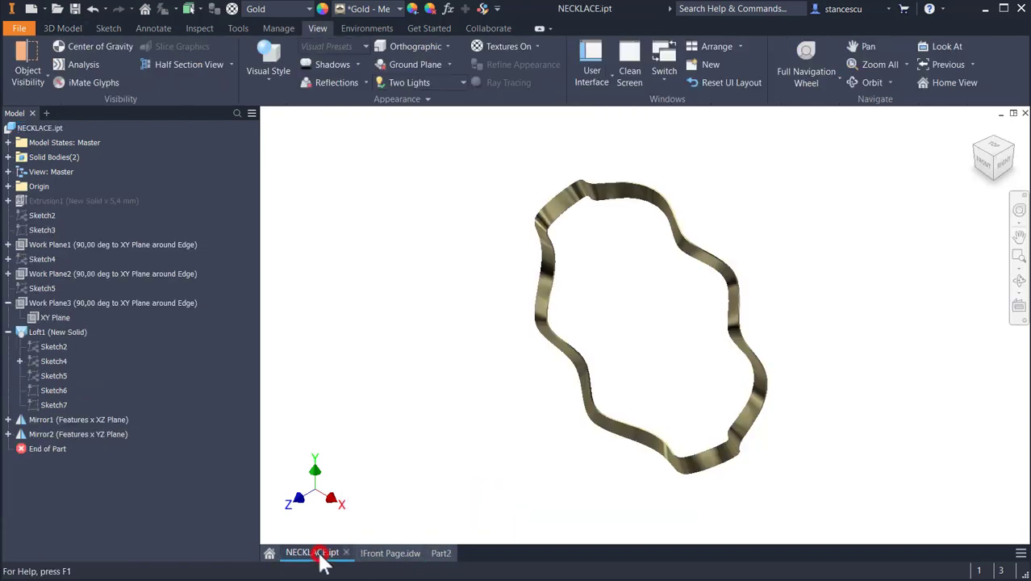
{"action": "left_click", "coordinate": [386, 554]}
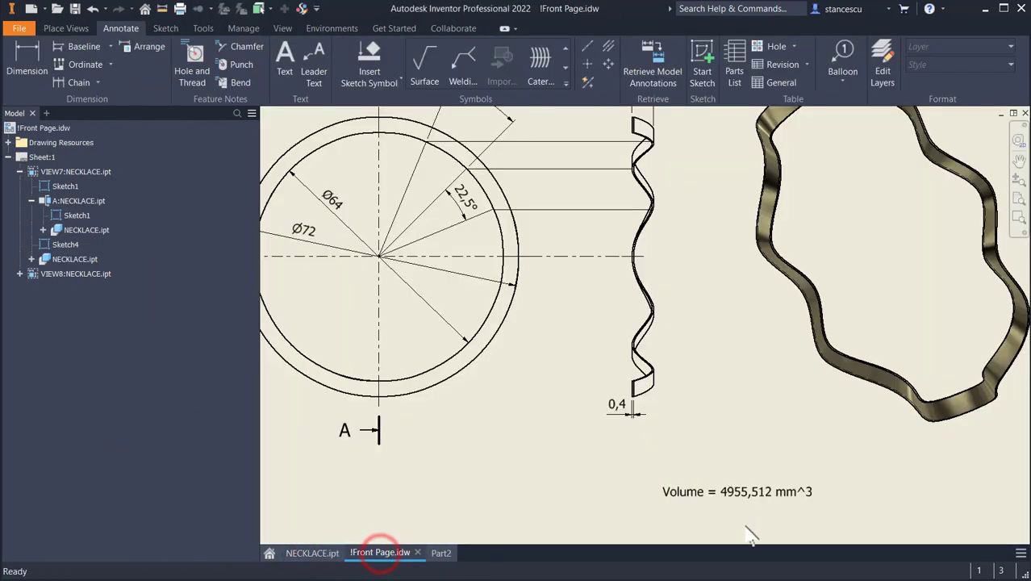
{"action": "left_click", "coordinate": [732, 493]}
{"action": "left_click", "coordinate": [717, 410]}
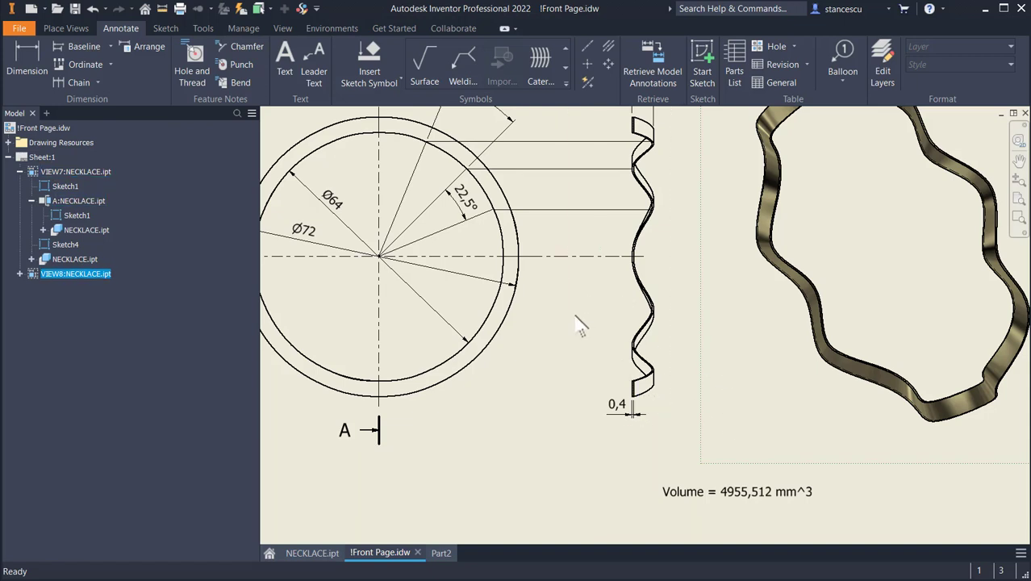
{"action": "scroll", "coordinate": [564, 437], "scroll_direction": "down", "scroll_amount": 2}
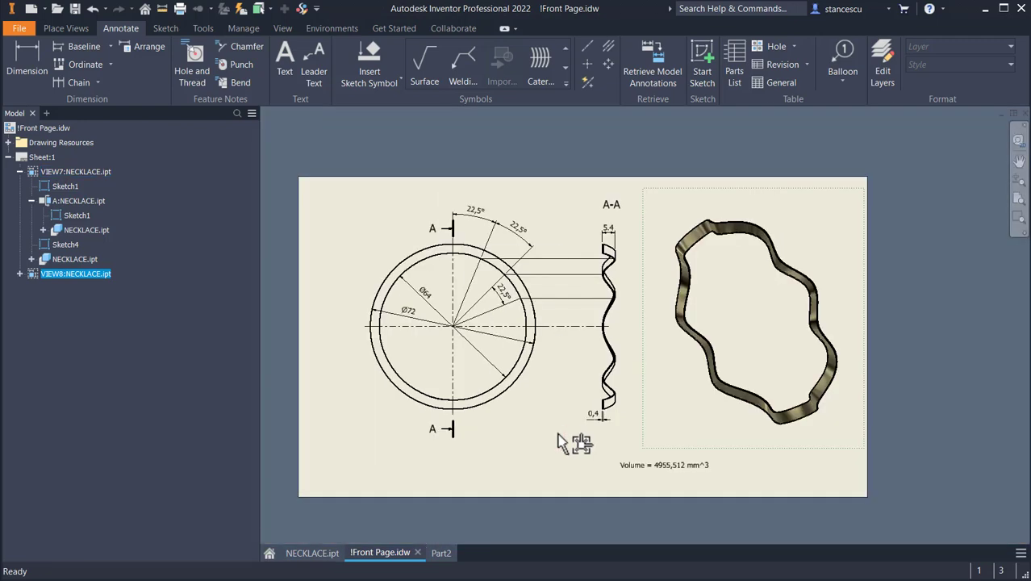
{"action": "key", "text": "F6"}
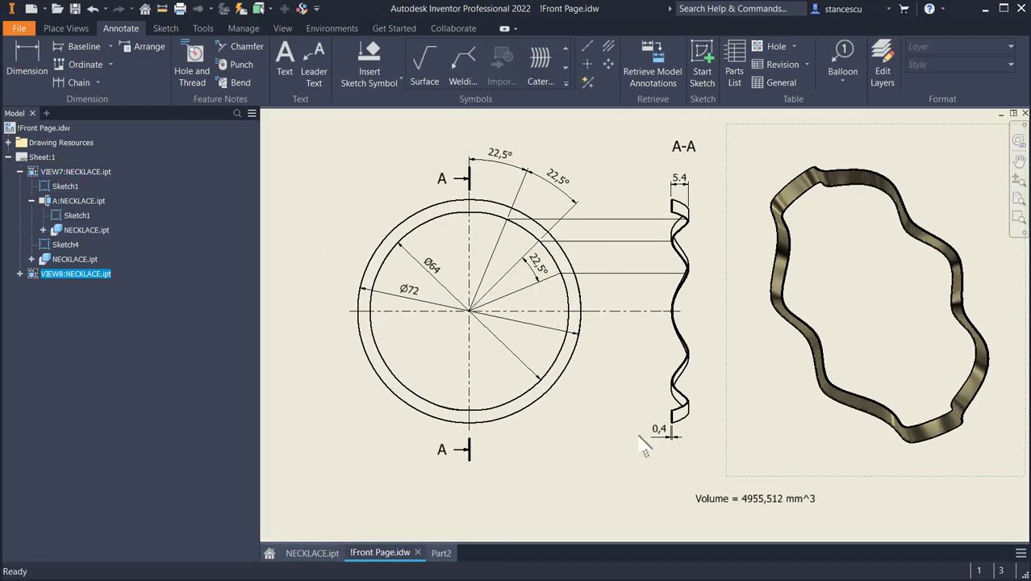
{"action": "left_click", "coordinate": [643, 445]}
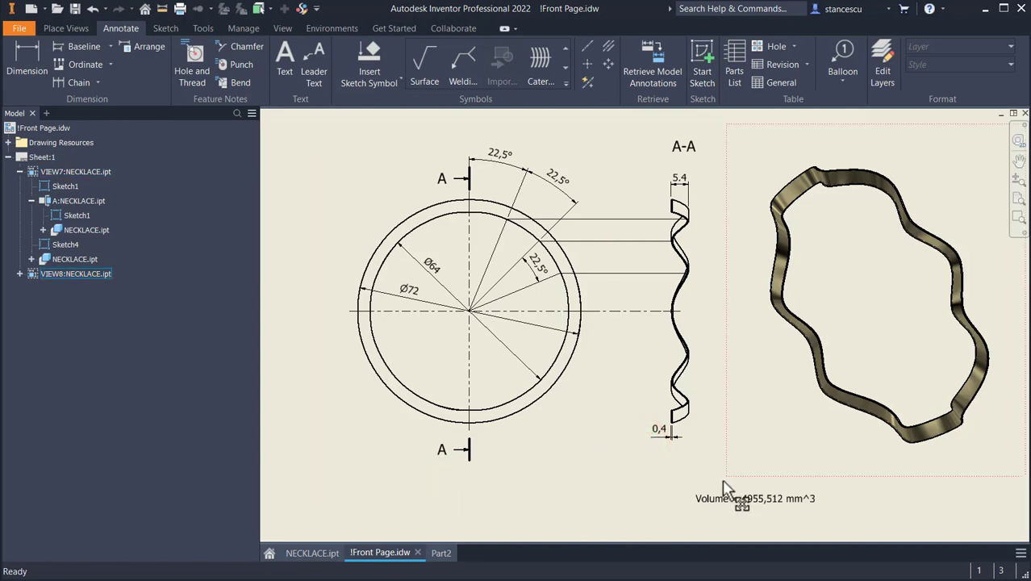
Copy the volume value with its unit from the physical properties in Part2's iProperties.
{"action": "left_click", "coordinate": [442, 552]}
{"action": "left_click", "coordinate": [461, 189]}
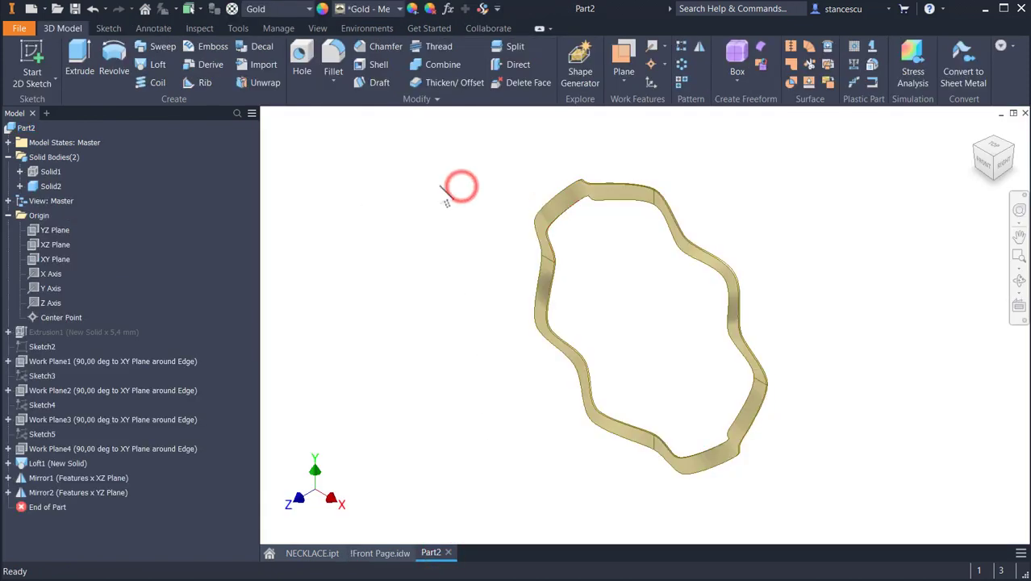
{"action": "right_click", "coordinate": [26, 127]}
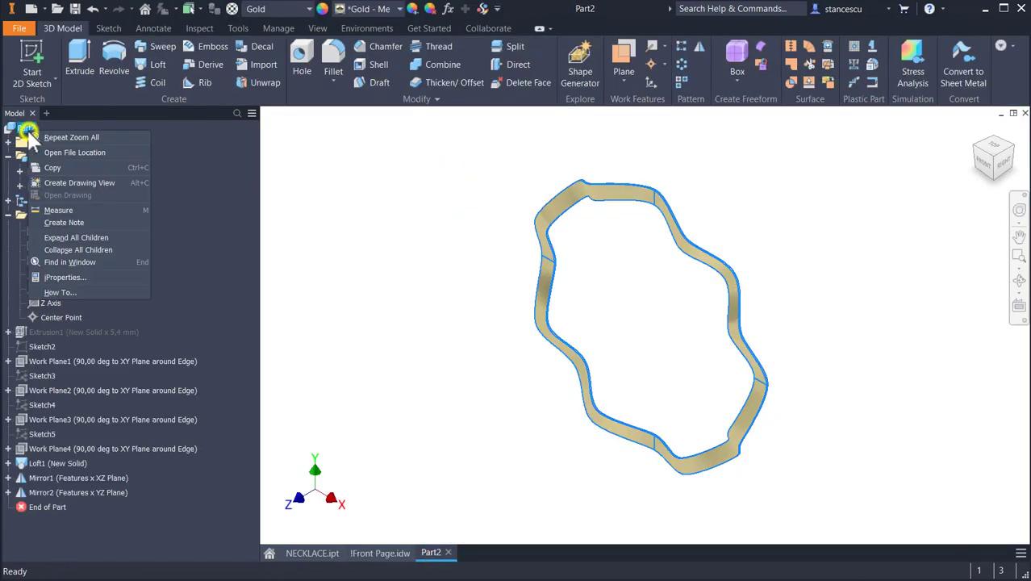
{"action": "left_click", "coordinate": [63, 276]}
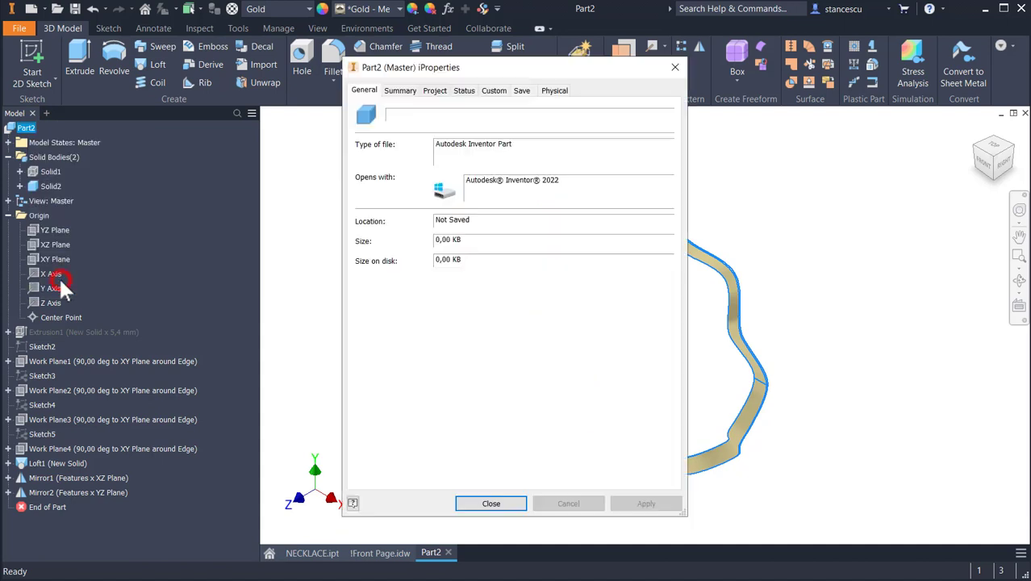
{"action": "left_click", "coordinate": [557, 92]}
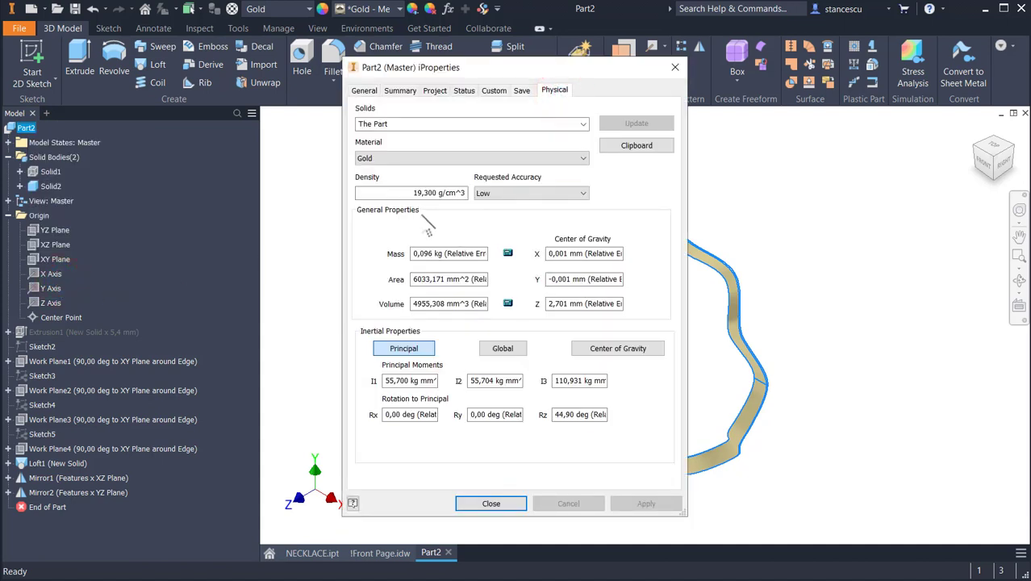
{"action": "left_click", "coordinate": [416, 302]}
{"action": "double_click", "coordinate": [426, 303]}
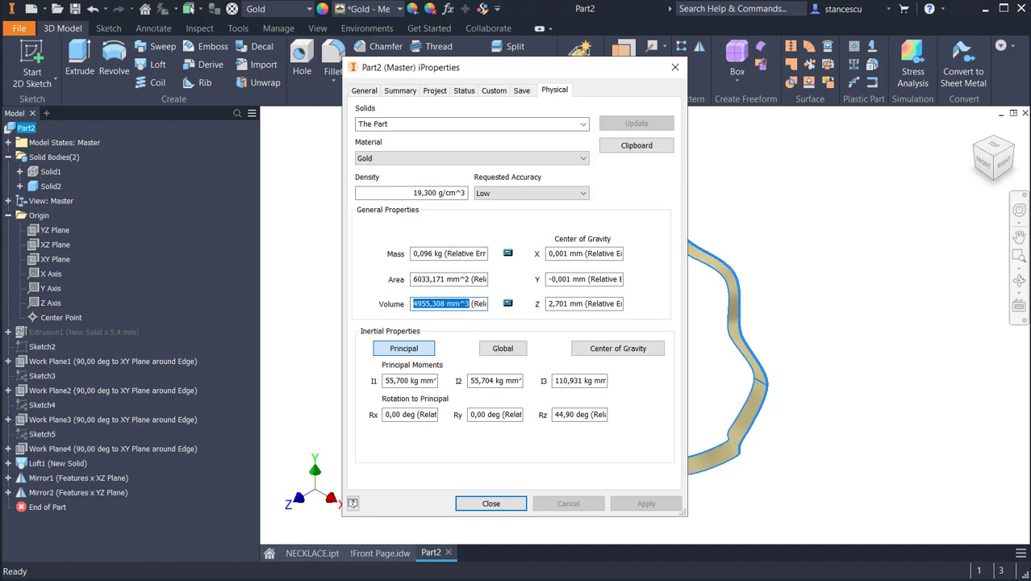
{"action": "key", "text": "ctrl+c"}
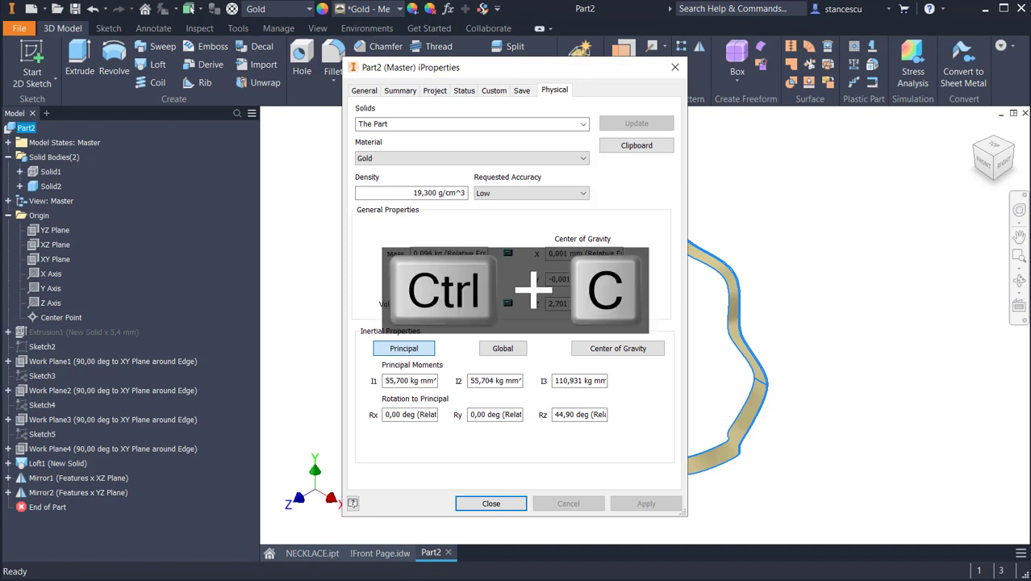
{"action": "left_click", "coordinate": [501, 504]}
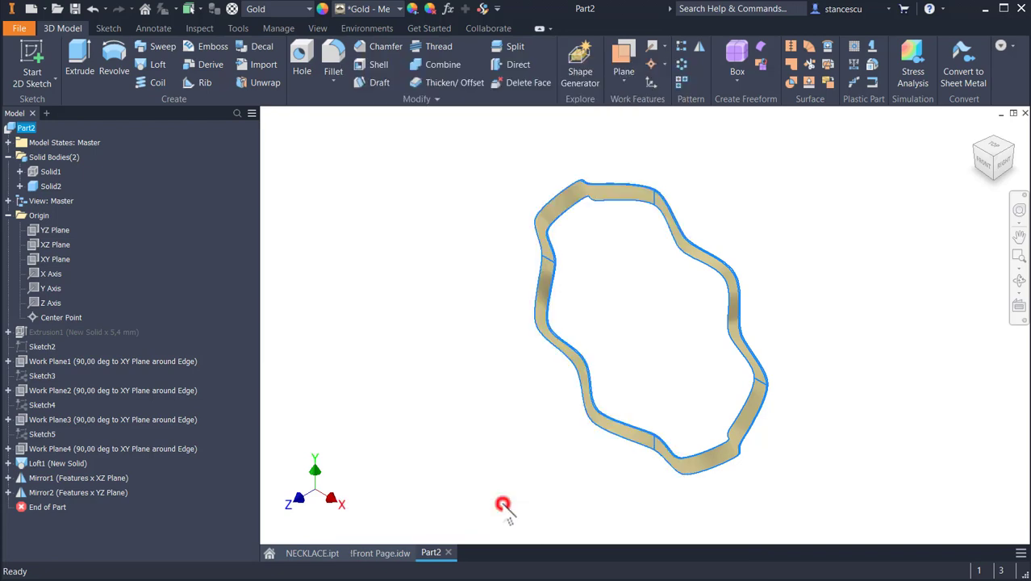
Open the volume note in !Front Page.idw for editing and paste the copied 4955,308 mm^3 at its end.
{"action": "left_click", "coordinate": [393, 552]}
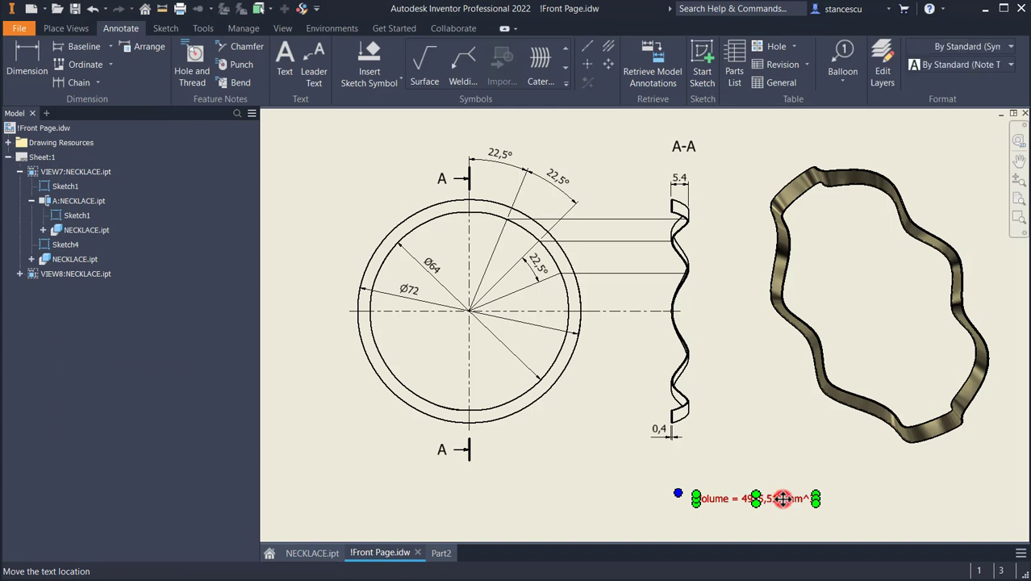
{"action": "double_click", "coordinate": [782, 499]}
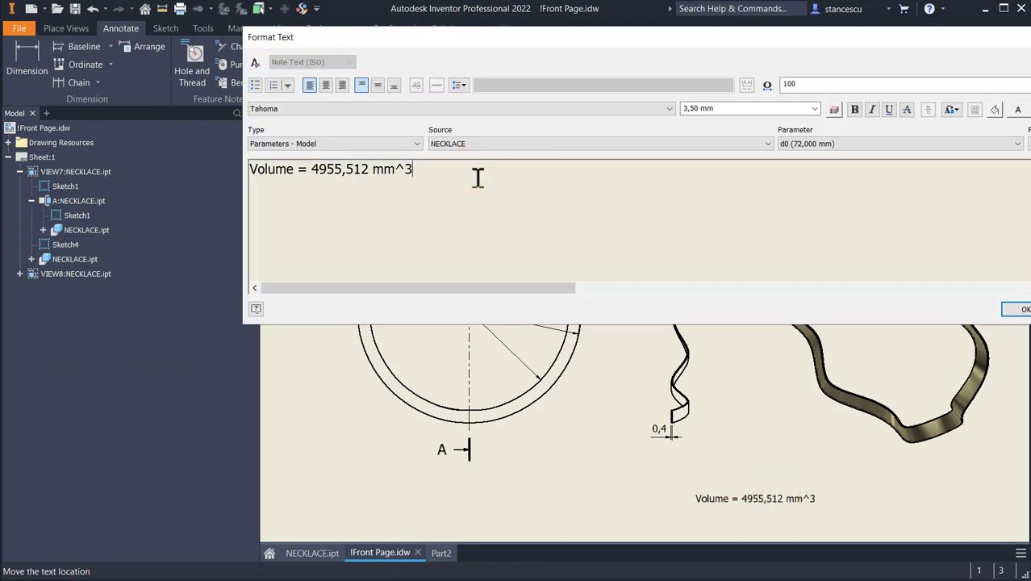
{"action": "key", "text": "ctrl+v"}
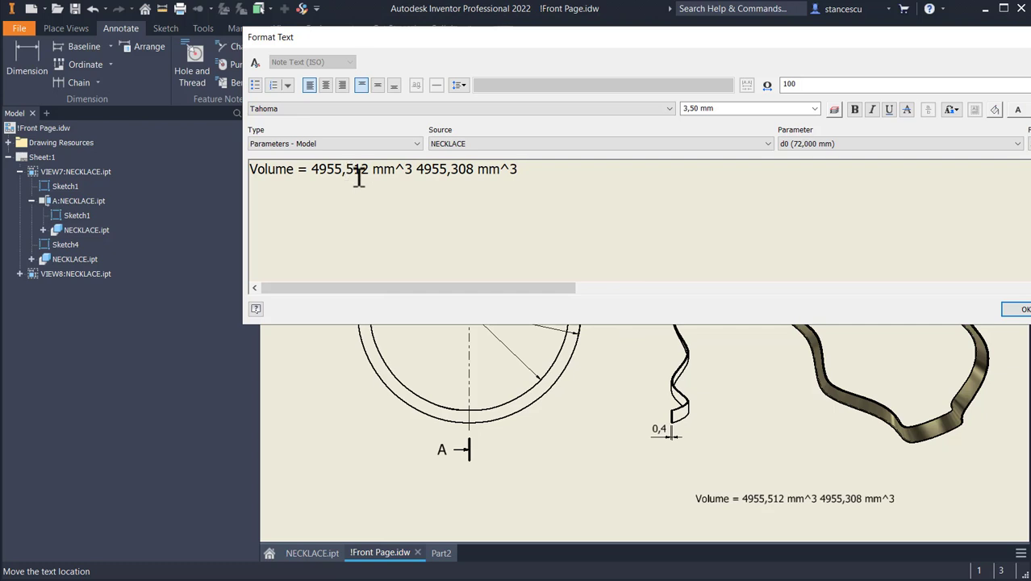
Delete the old value 4955,512 mm^3 from the volume note, accept the edited text, and return to Part2.
{"action": "left_click", "coordinate": [416, 176]}
{"action": "key", "text": "ctrl+shift+Left"}
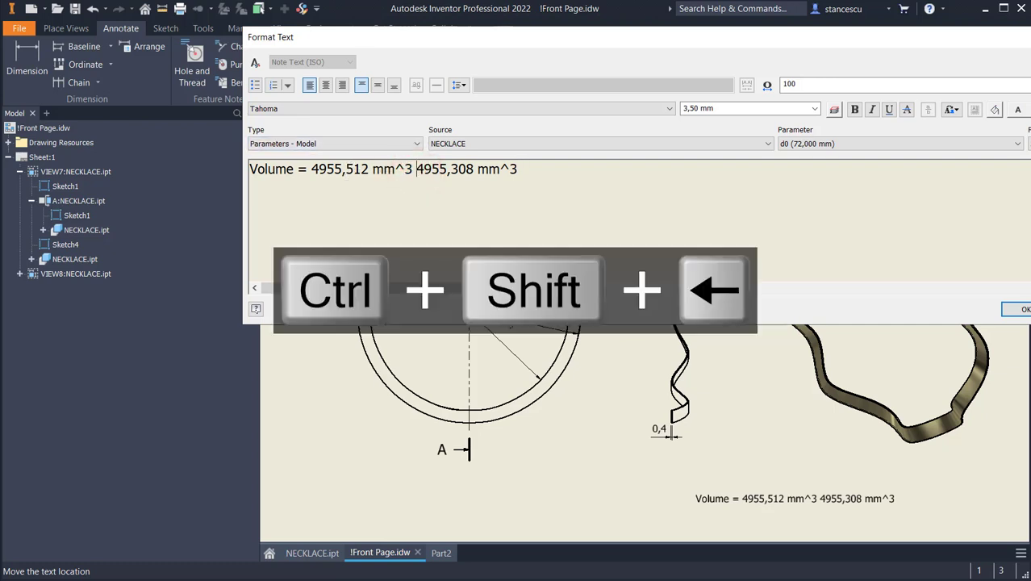
{"action": "key", "text": "ctrl+shift+Left"}
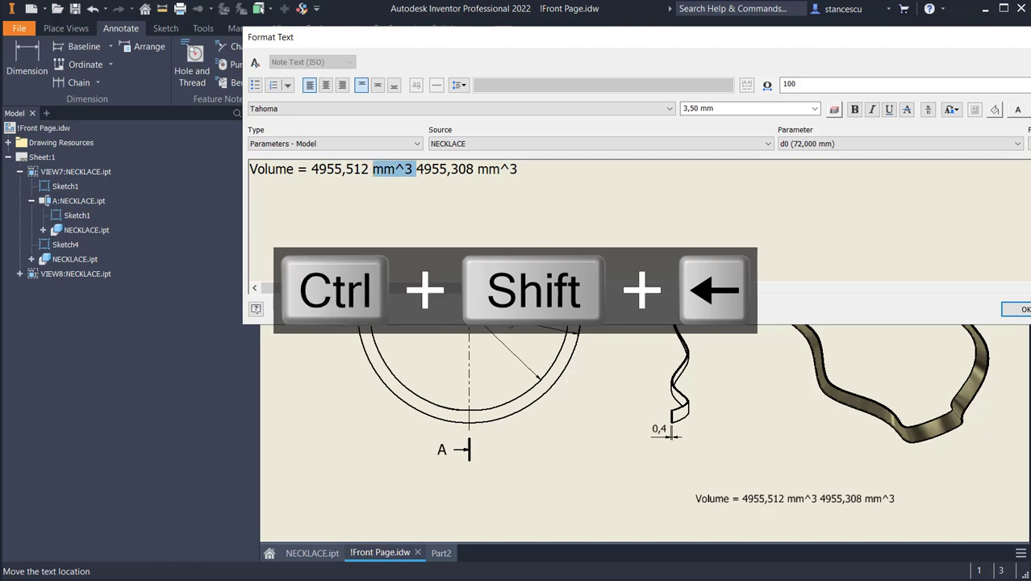
{"action": "key", "text": "ctrl+shift+Left"}
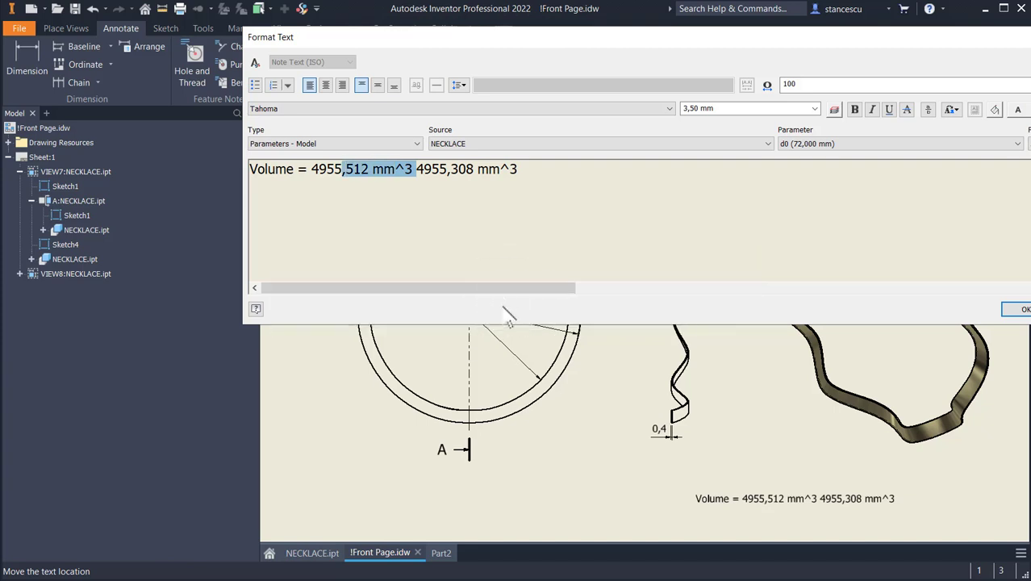
{"action": "key", "text": "ctrl+shift+Left"}
{"action": "key", "text": "Delete"}
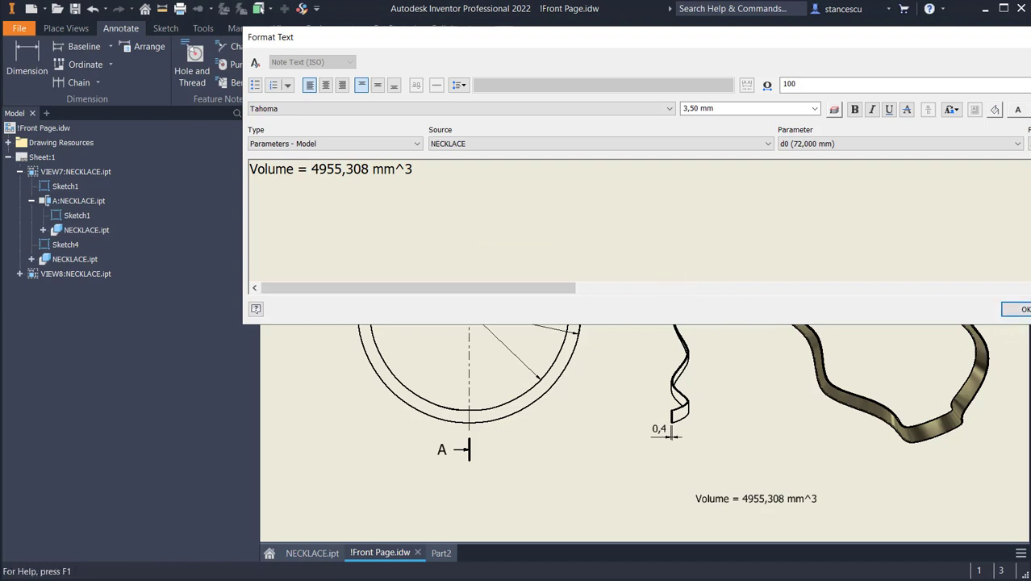
{"action": "left_click_drag", "start_coordinate": [1030, 223], "coordinate": [990, 223]}
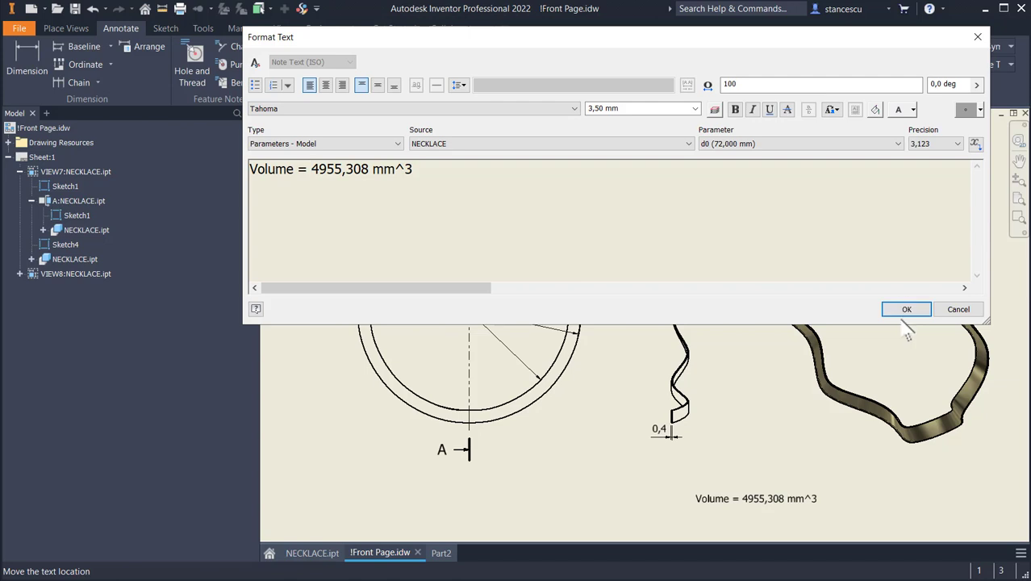
{"action": "left_click", "coordinate": [910, 311]}
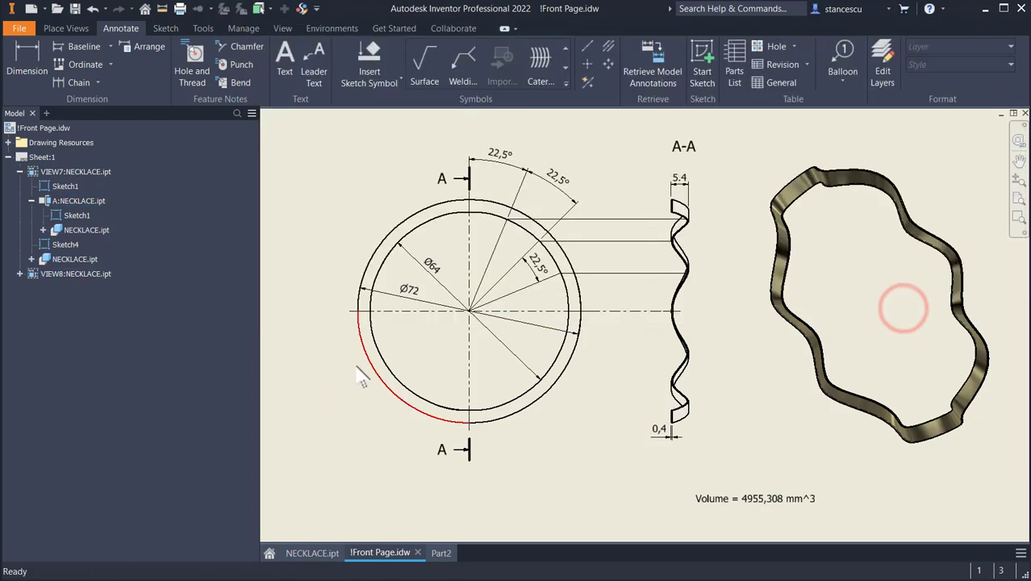
{"action": "left_click", "coordinate": [352, 149]}
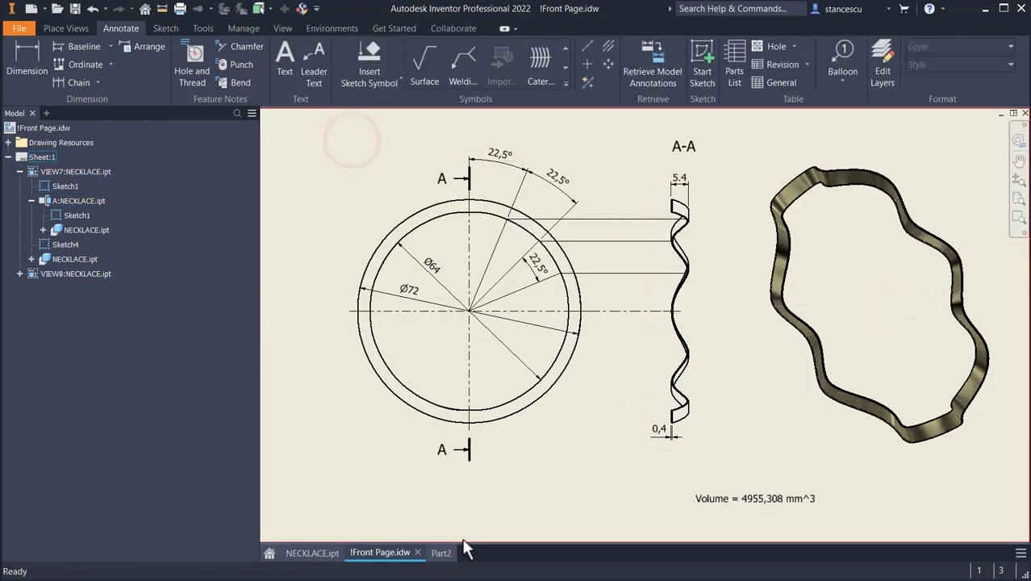
{"action": "left_click", "coordinate": [441, 554]}
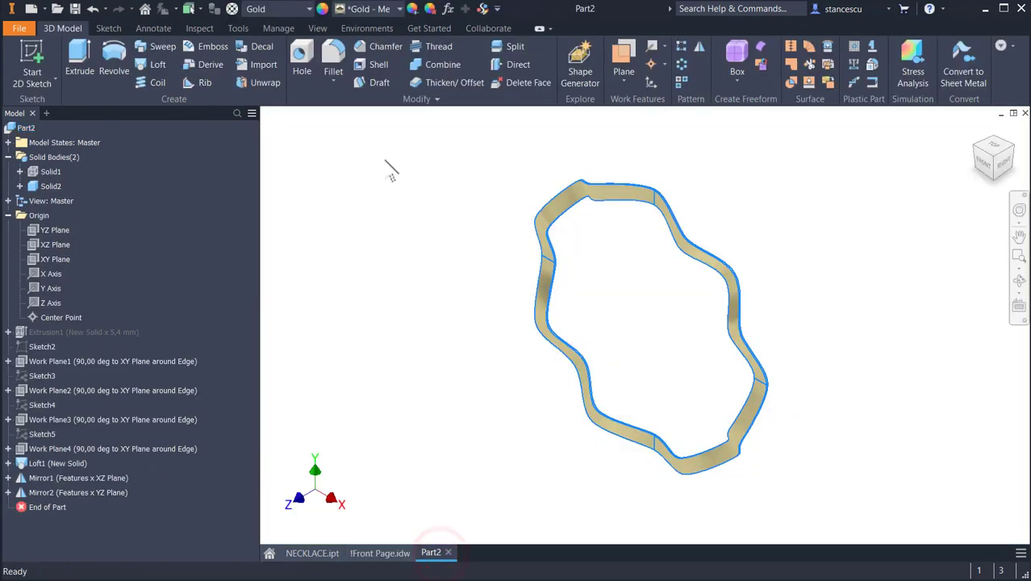
{"action": "left_click", "coordinate": [386, 160]}
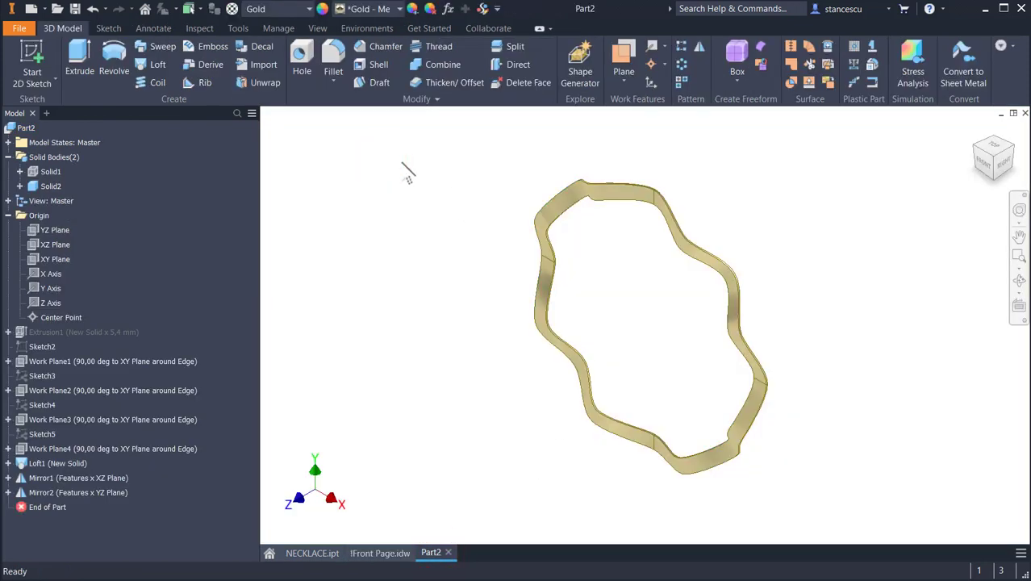